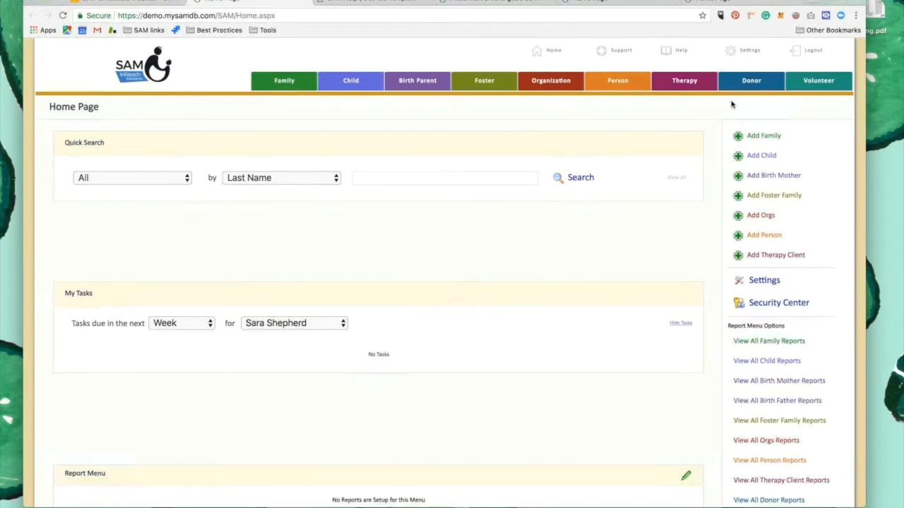
Create a new auto action named "Close Inactive Inquiring Families" in the system settings and save it
{"action": "left_click", "coordinate": [750, 59]}
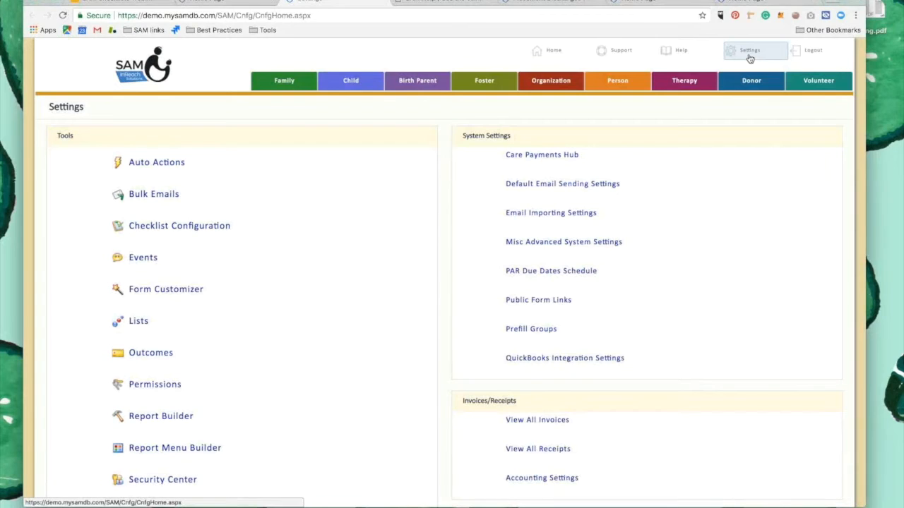
{"action": "left_click", "coordinate": [159, 168]}
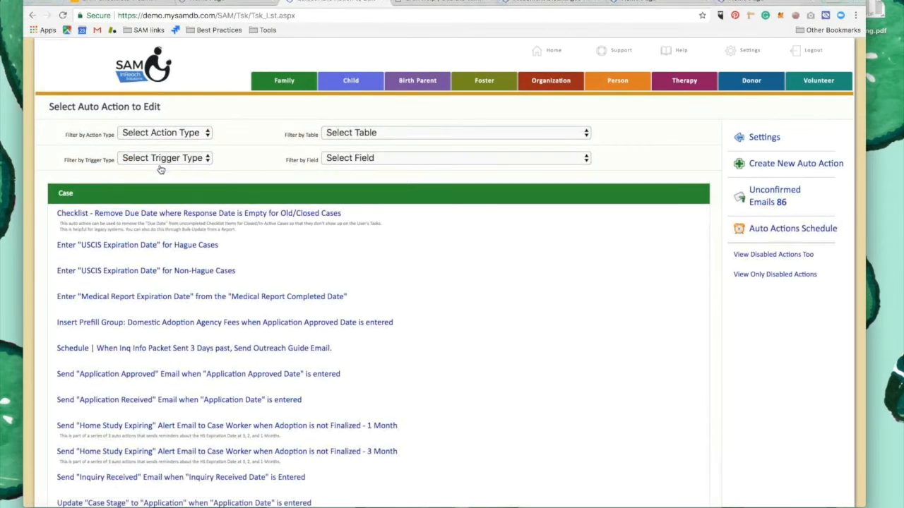
{"action": "left_click", "coordinate": [788, 168]}
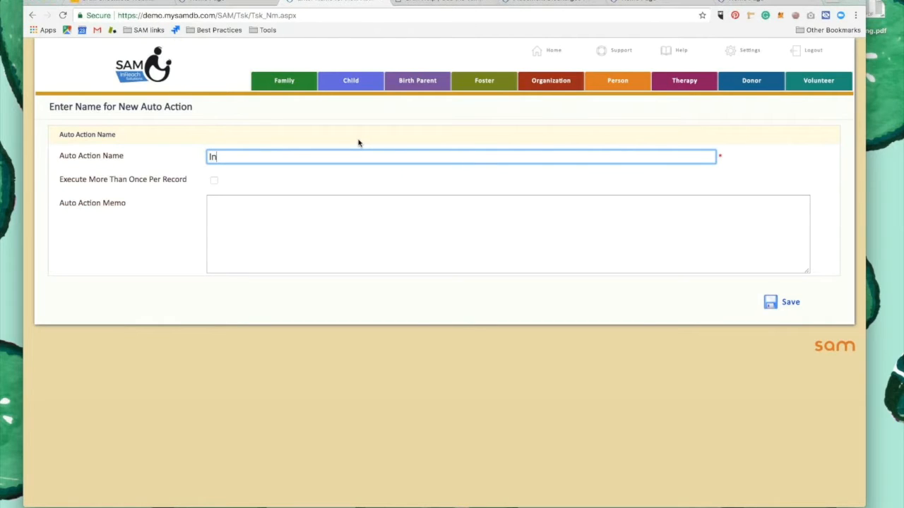
{"action": "type", "text": "Close Inactive Inquiri"}
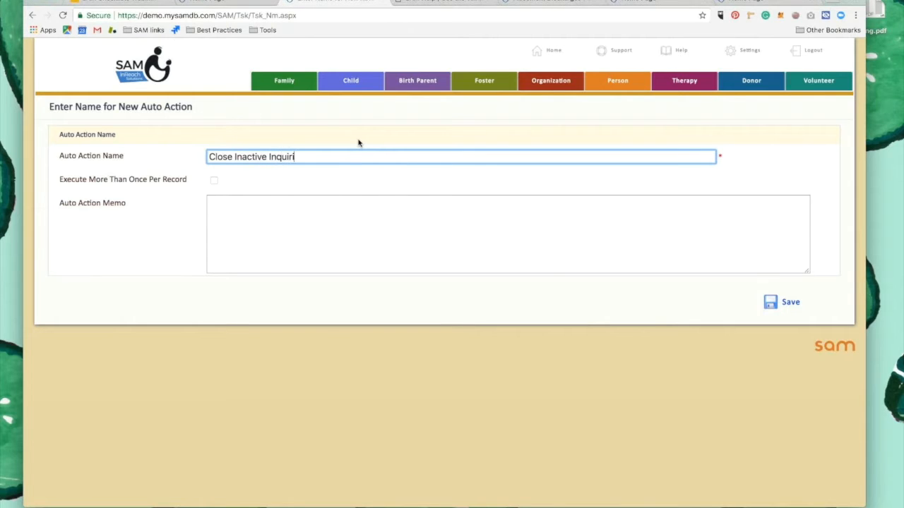
{"action": "type", "text": "ng Familis"}
{"action": "left_click", "coordinate": [273, 224]}
{"action": "left_click", "coordinate": [776, 304]}
{"action": "left_click", "coordinate": [780, 305]}
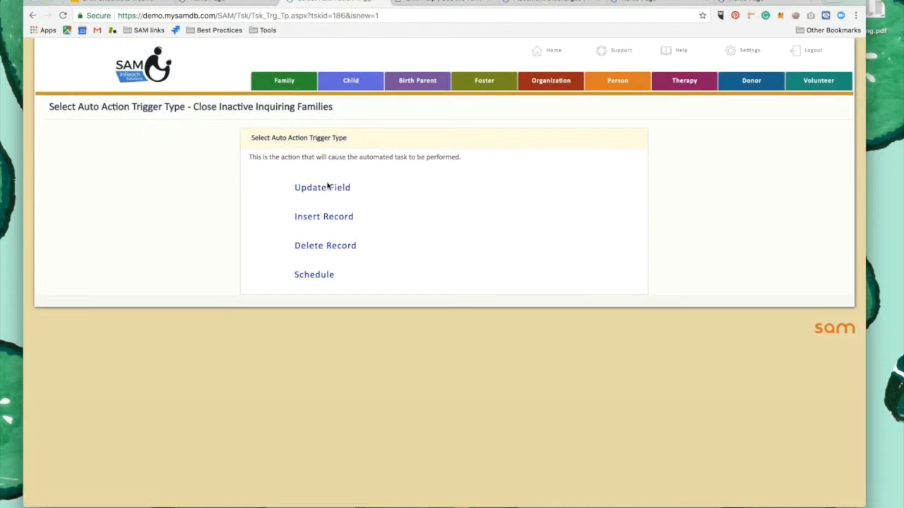
Give the auto action a Schedule trigger that runs Monthly on day 26, and save the schedule
{"action": "left_click", "coordinate": [319, 279]}
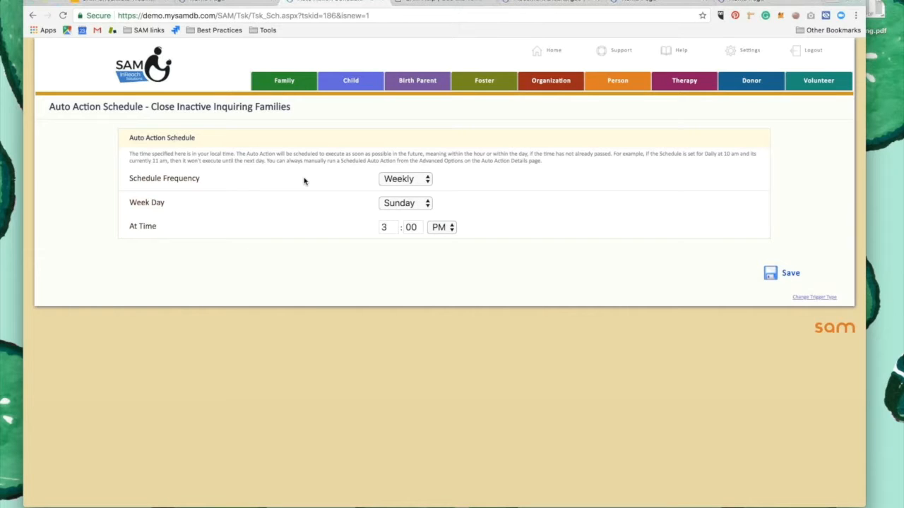
{"action": "left_click", "coordinate": [392, 181]}
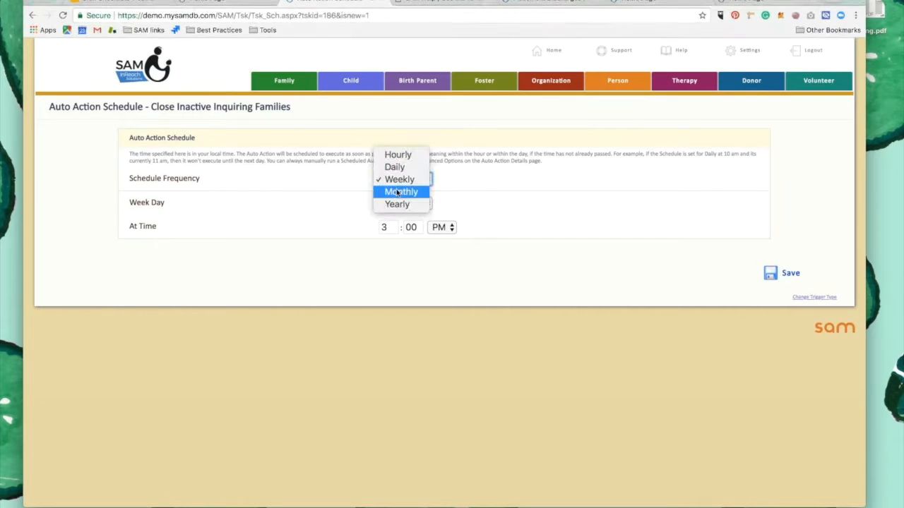
{"action": "left_click", "coordinate": [396, 191]}
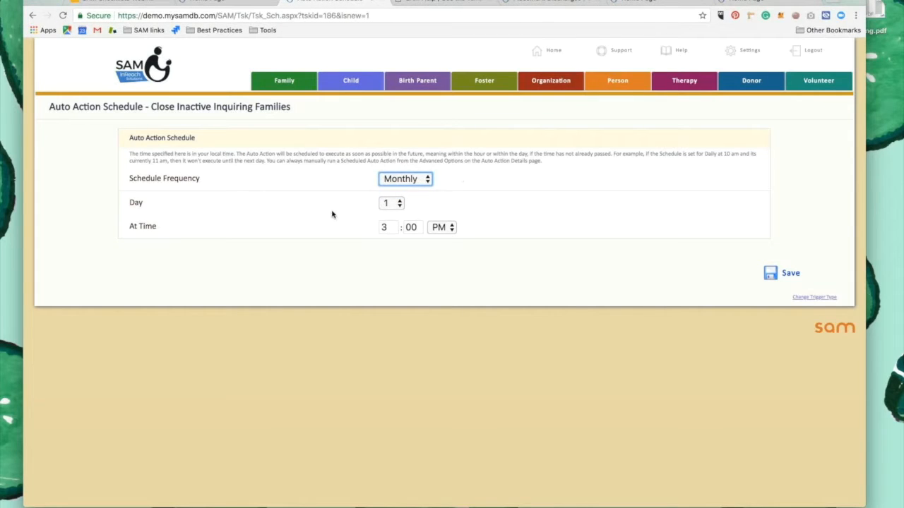
{"action": "left_click", "coordinate": [397, 204]}
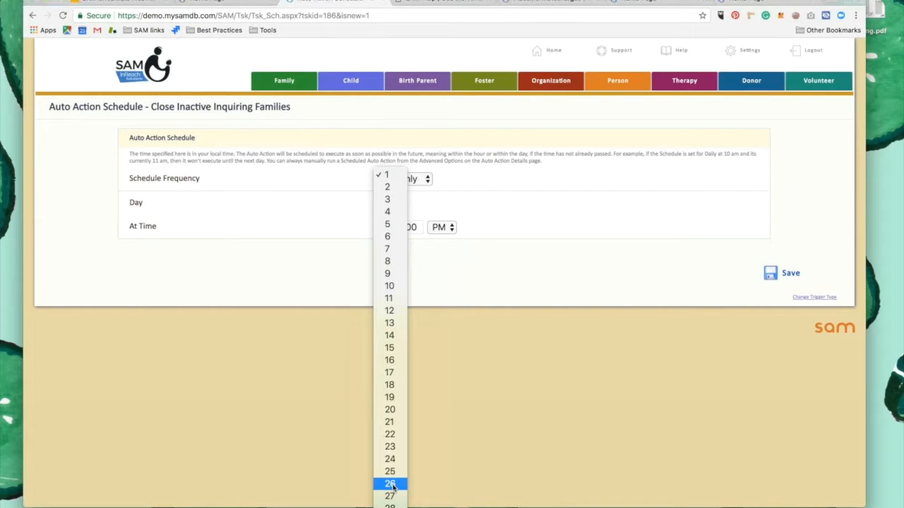
{"action": "left_click", "coordinate": [391, 484]}
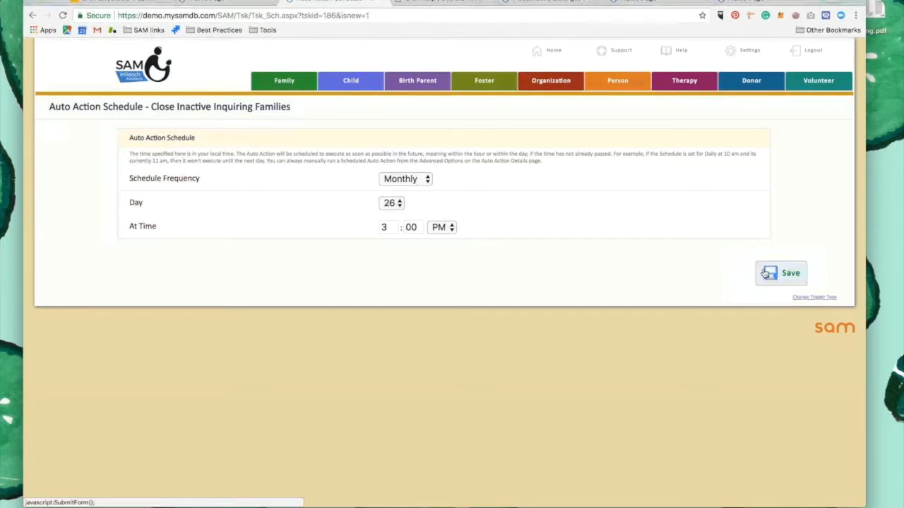
{"action": "left_click", "coordinate": [782, 277]}
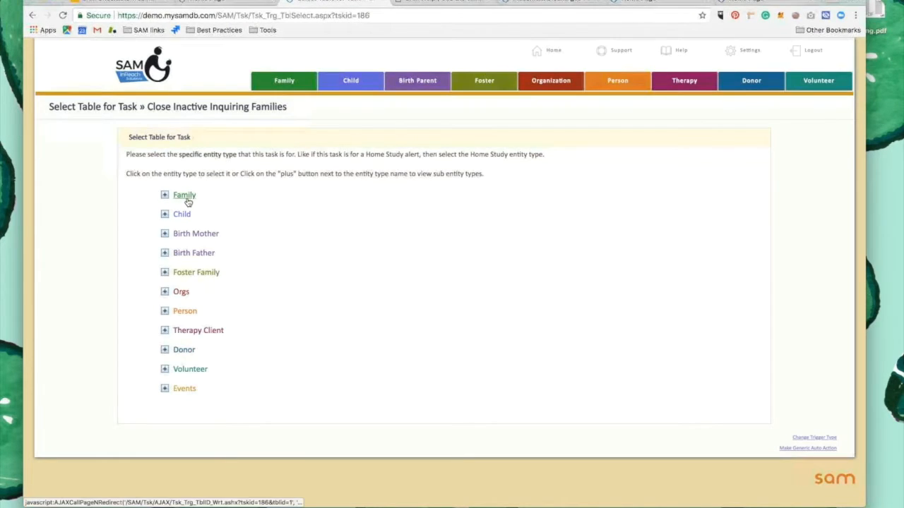
Select Family as the task's table and add a criteria filter based on the Case table
{"action": "left_click", "coordinate": [189, 199]}
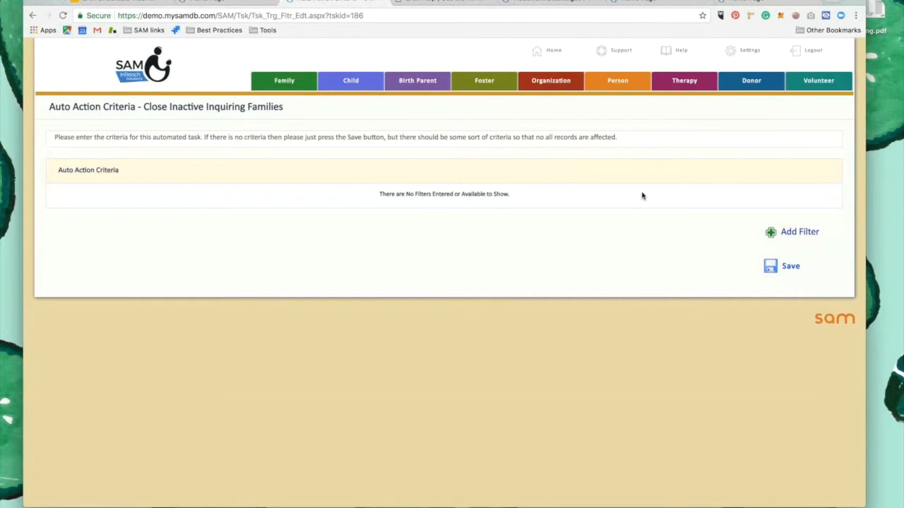
{"action": "left_click", "coordinate": [779, 233]}
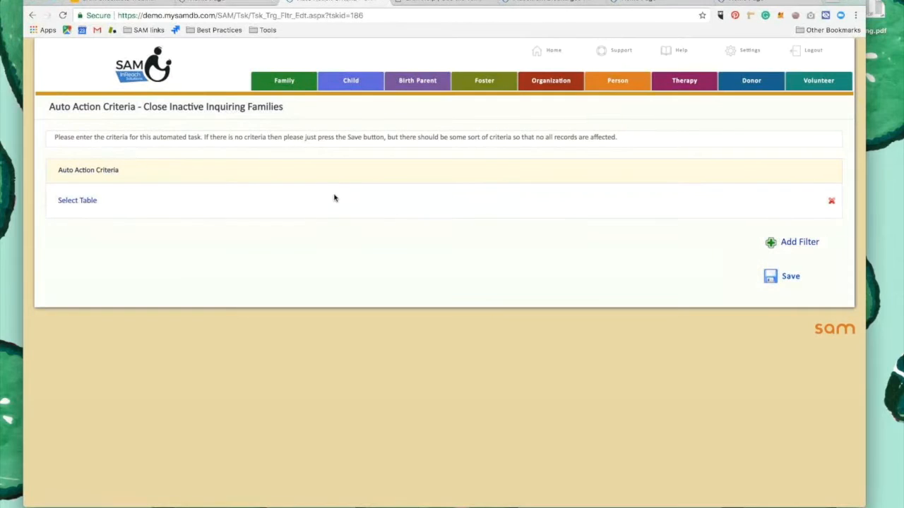
{"action": "left_click", "coordinate": [86, 202]}
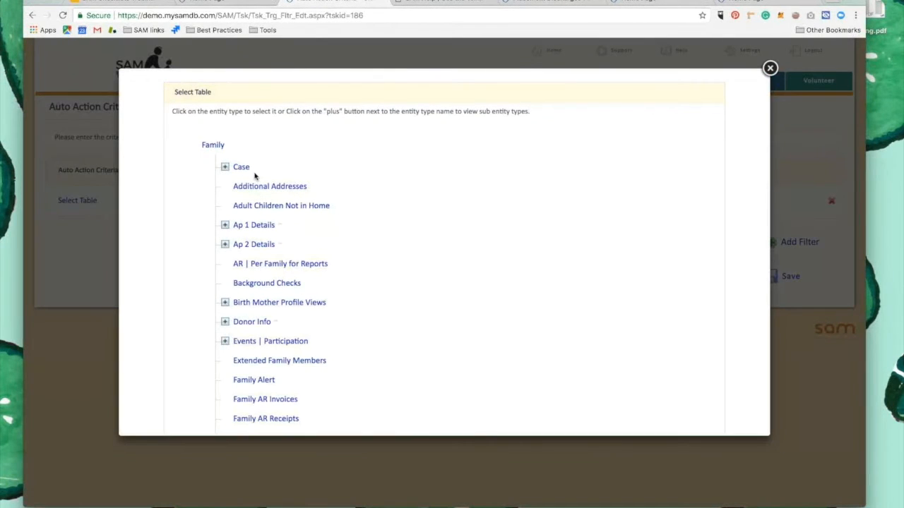
{"action": "left_click", "coordinate": [240, 167]}
Set the Case filter to require that Case Stage equals Inquiry
{"action": "left_click", "coordinate": [248, 204]}
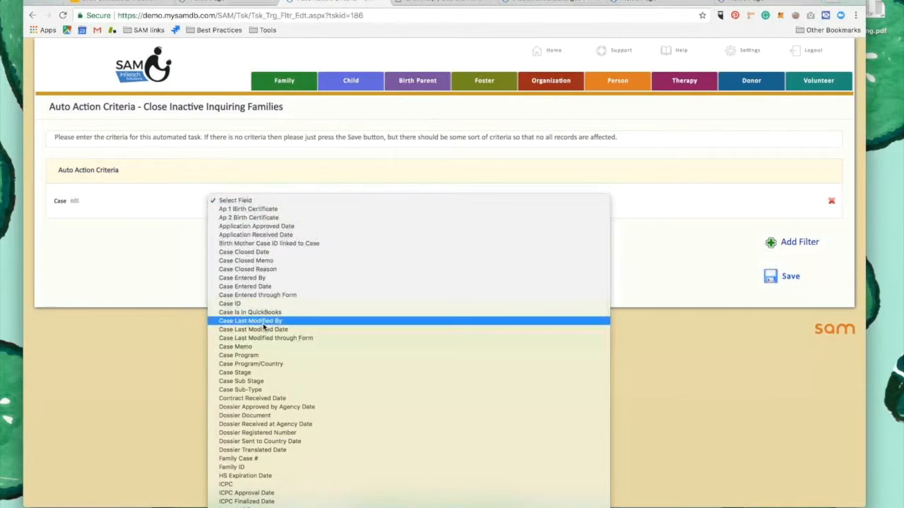
{"action": "scroll", "coordinate": [269, 311], "scroll_direction": "down", "scroll_amount": 3}
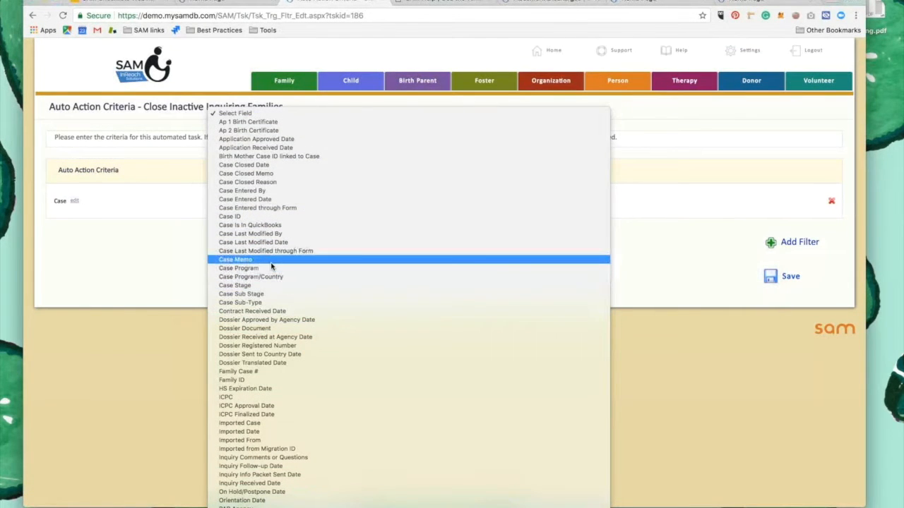
{"action": "left_click", "coordinate": [268, 294]}
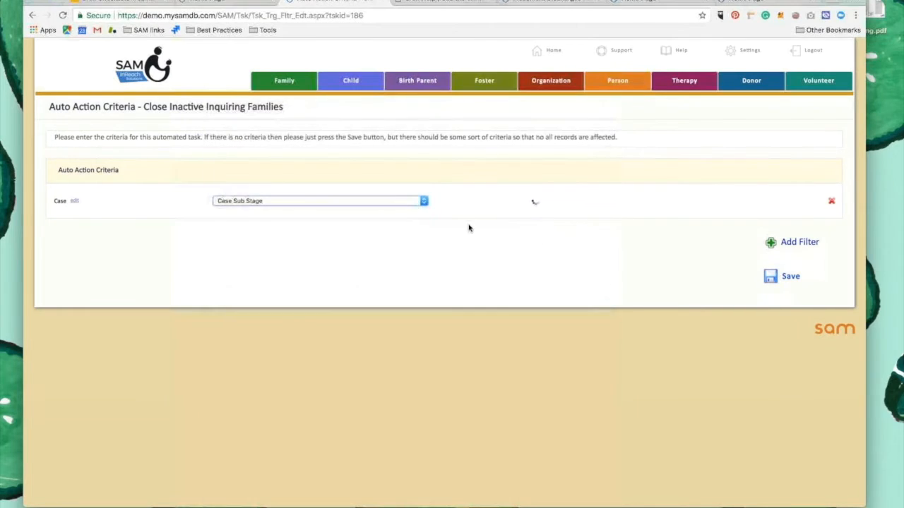
{"action": "left_click", "coordinate": [409, 201]}
{"action": "left_click", "coordinate": [403, 192]}
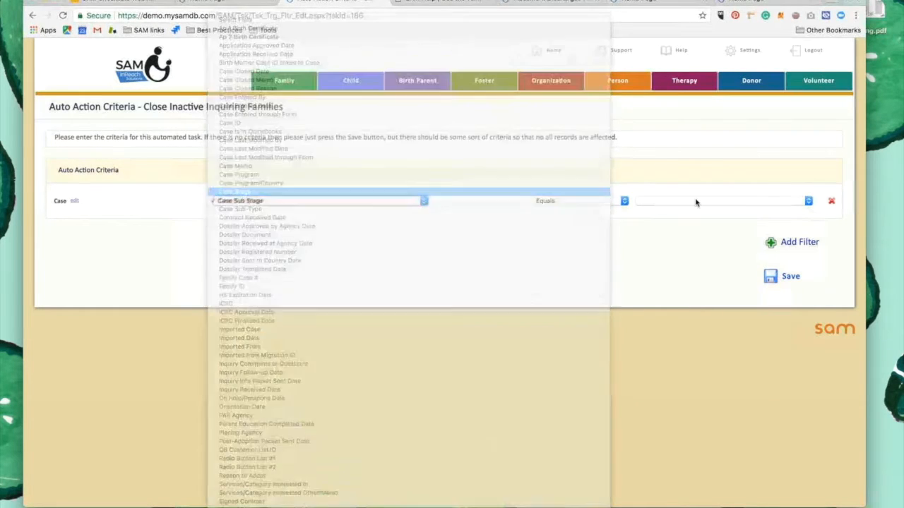
{"action": "left_click", "coordinate": [694, 201]}
{"action": "left_click", "coordinate": [690, 184]}
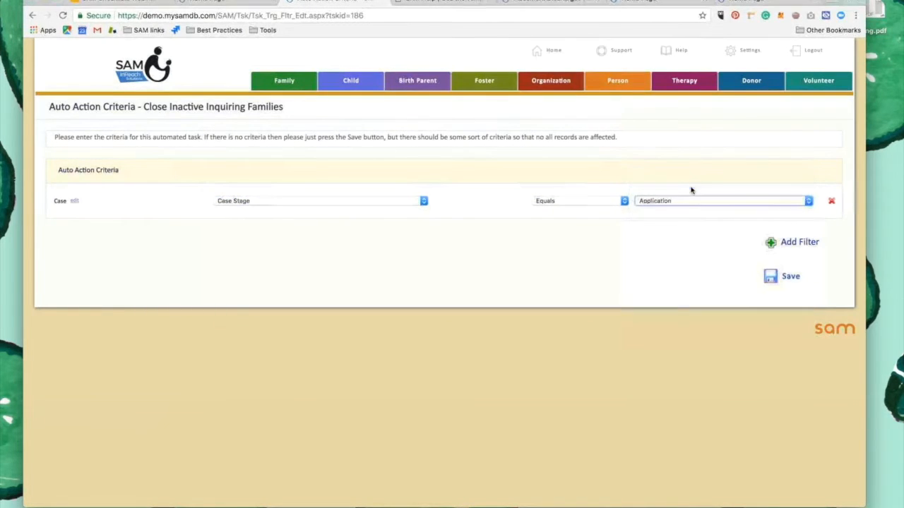
Add a second criteria filter based on the Family Communications | Current/Latest table
{"action": "left_click", "coordinate": [783, 247]}
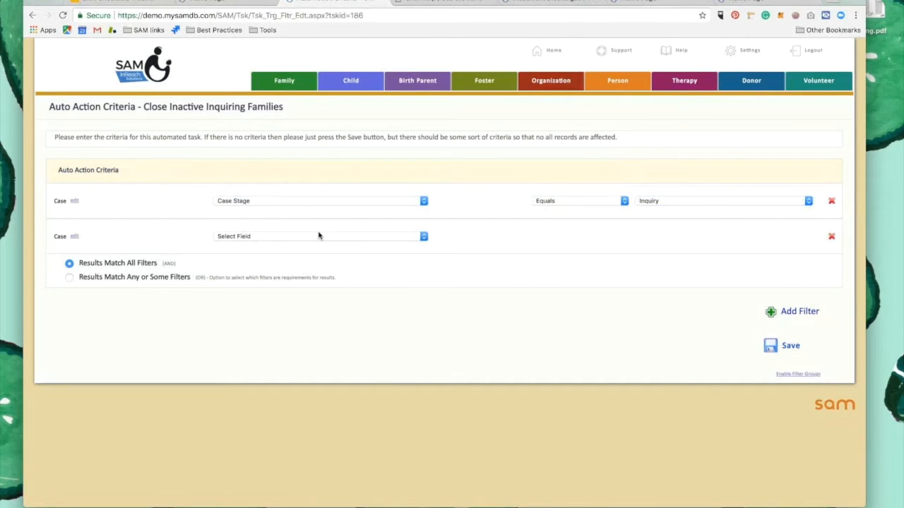
{"action": "left_click", "coordinate": [74, 238]}
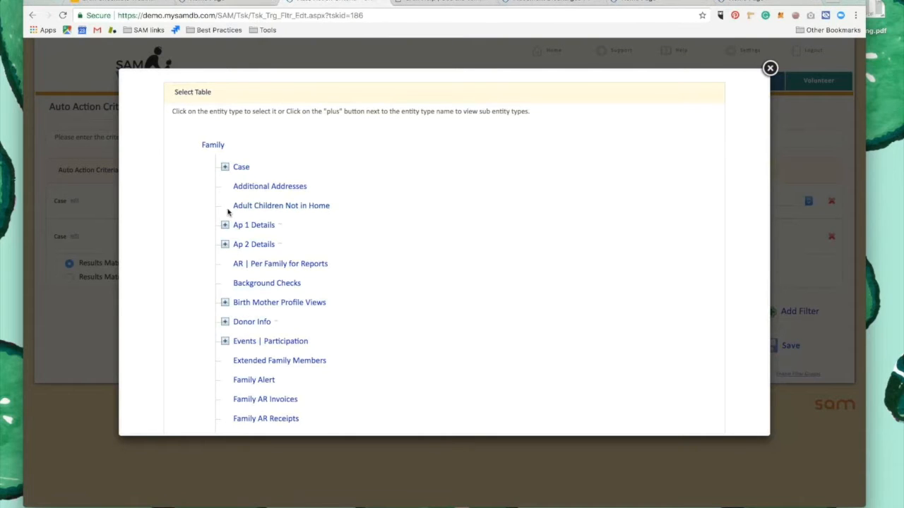
{"action": "scroll", "coordinate": [227, 212], "scroll_direction": "down", "scroll_amount": 4}
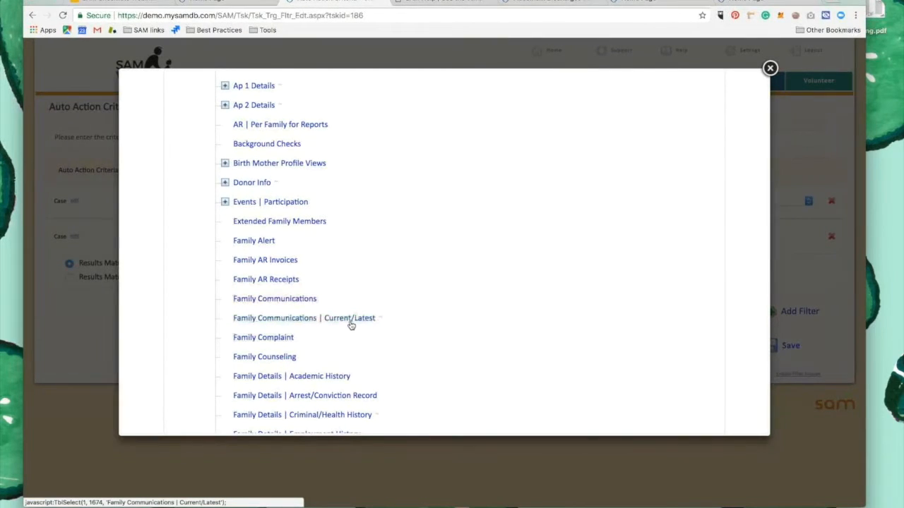
{"action": "left_click", "coordinate": [327, 323]}
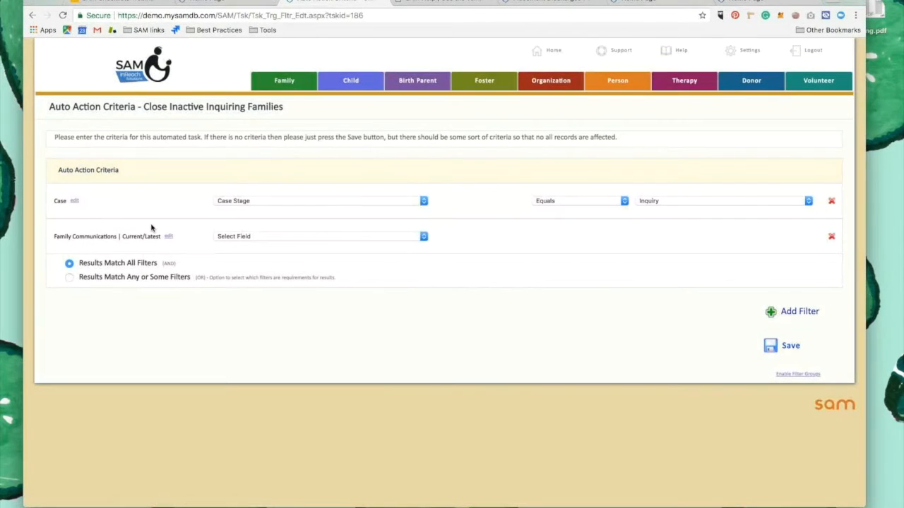
Set the communications filter to Communication Entered Date over 4 months in the past, and save the criteria
{"action": "left_click", "coordinate": [252, 237]}
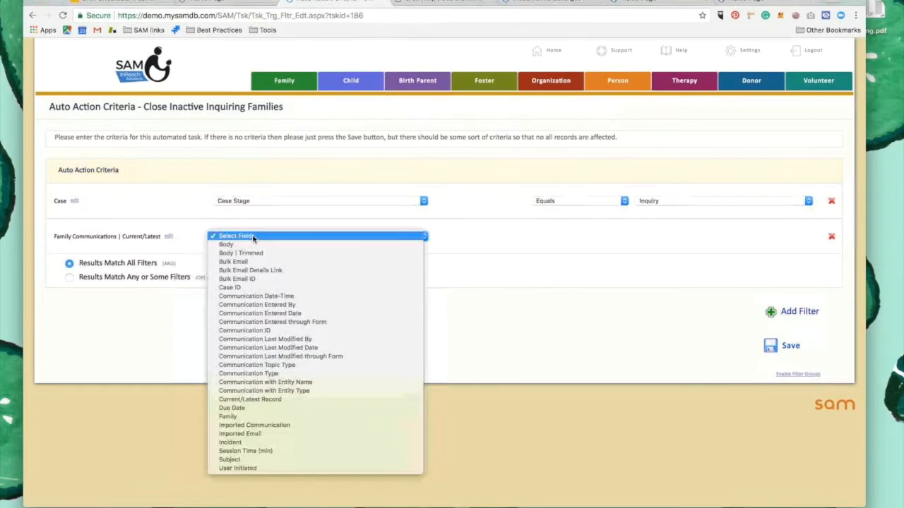
{"action": "left_click", "coordinate": [289, 312]}
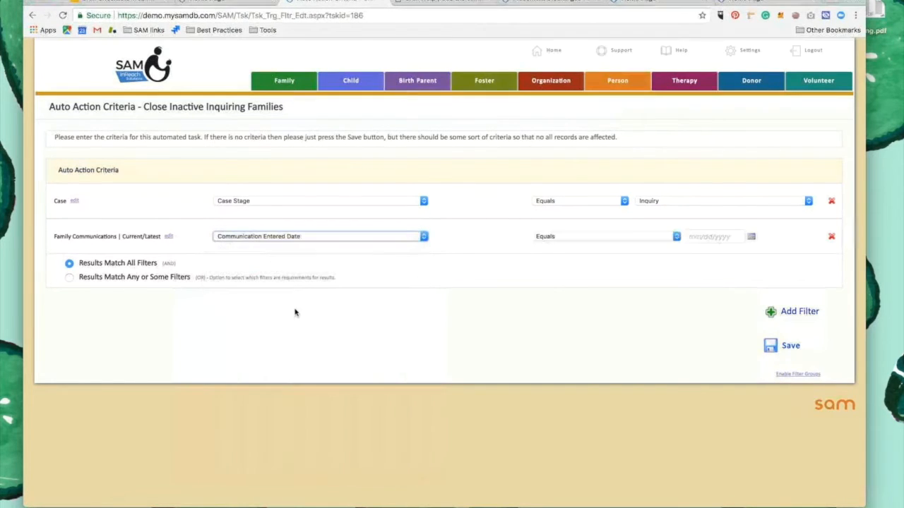
{"action": "left_click", "coordinate": [580, 240]}
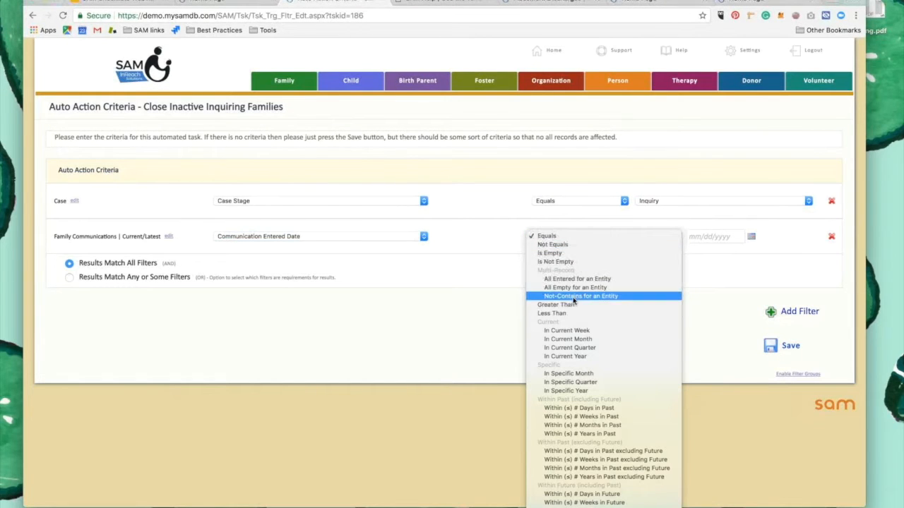
{"action": "scroll", "coordinate": [578, 381], "scroll_direction": "down", "scroll_amount": 5}
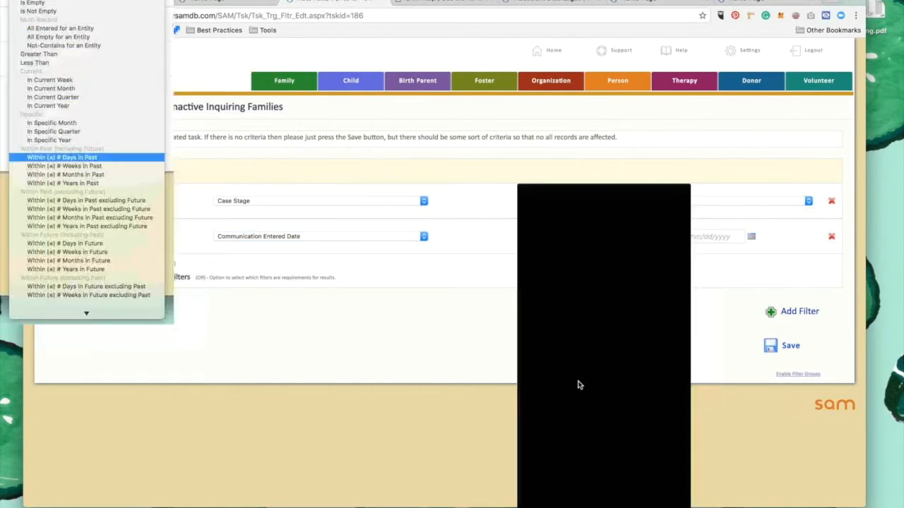
{"action": "scroll", "coordinate": [579, 385], "scroll_direction": "down", "scroll_amount": 1}
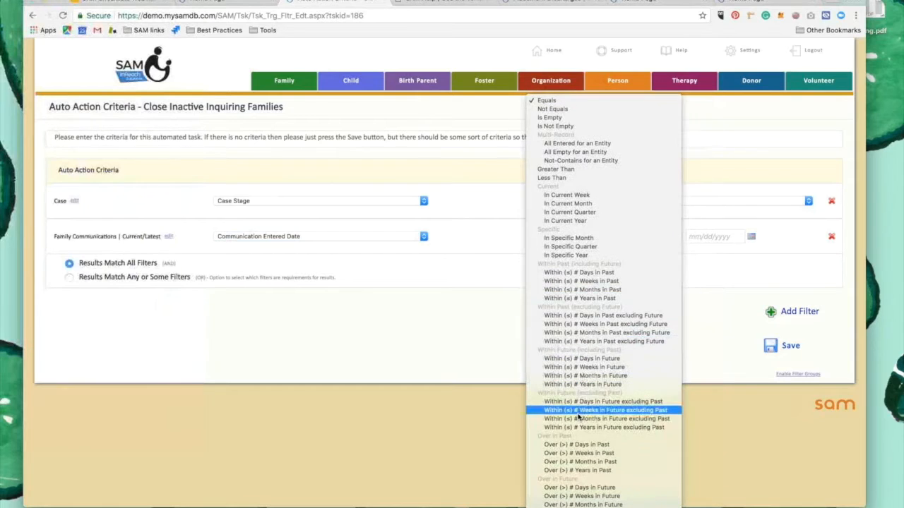
{"action": "left_click", "coordinate": [577, 461]}
{"action": "left_click", "coordinate": [691, 236]}
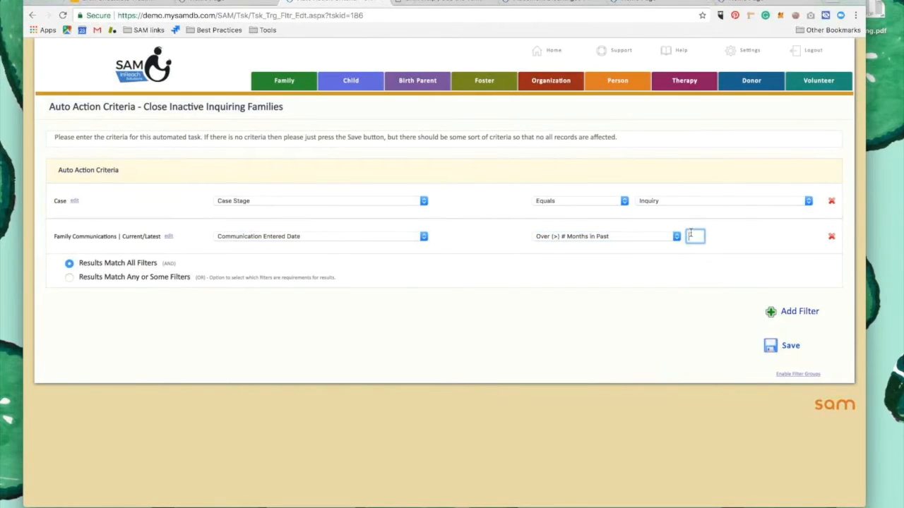
{"action": "left_click", "coordinate": [635, 275]}
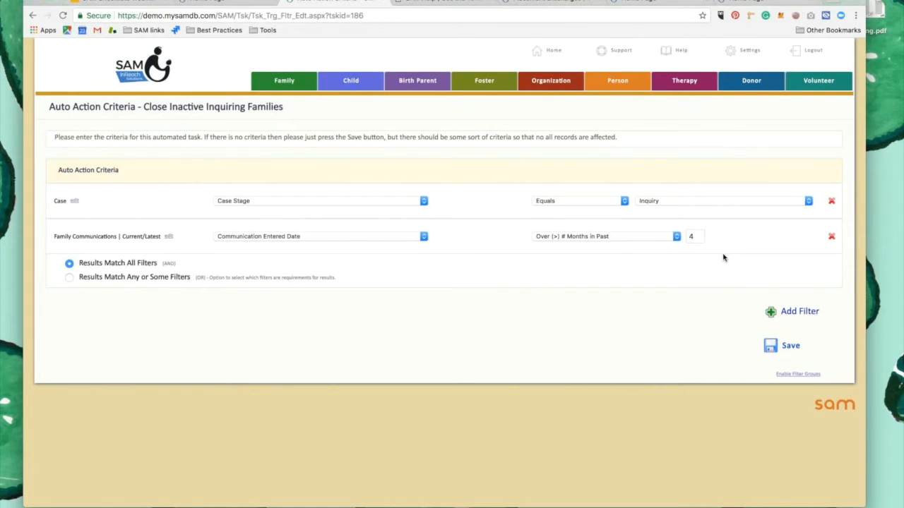
{"action": "left_click", "coordinate": [784, 345]}
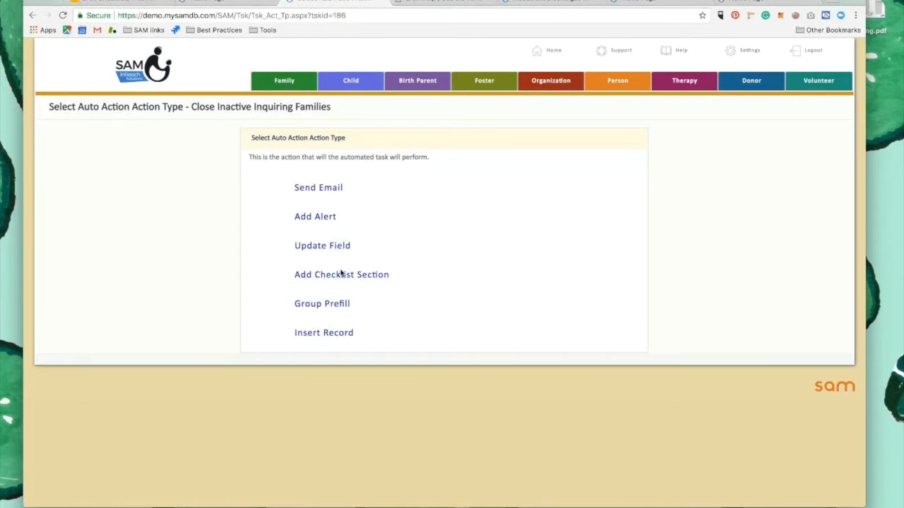
Choose Update Field as the auto action's action type and base the first field to update on the Case table
{"action": "left_click", "coordinate": [331, 252]}
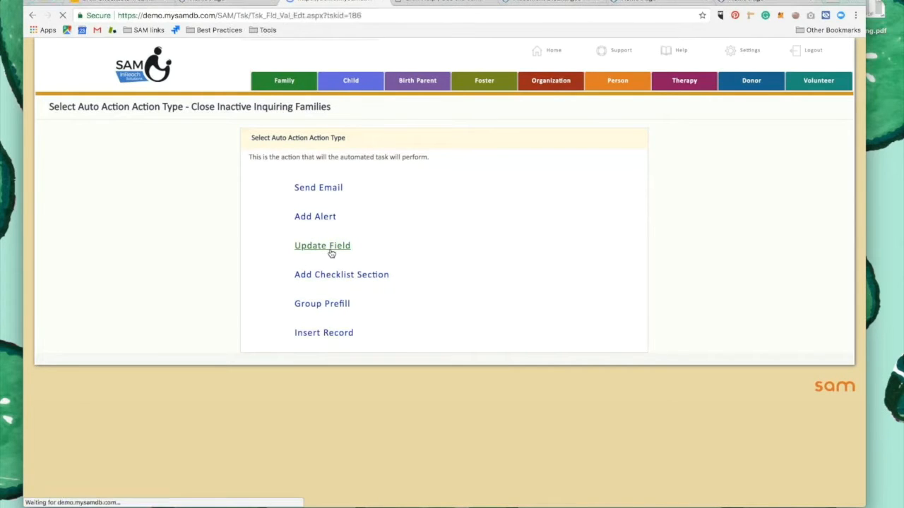
{"action": "left_click", "coordinate": [735, 163]}
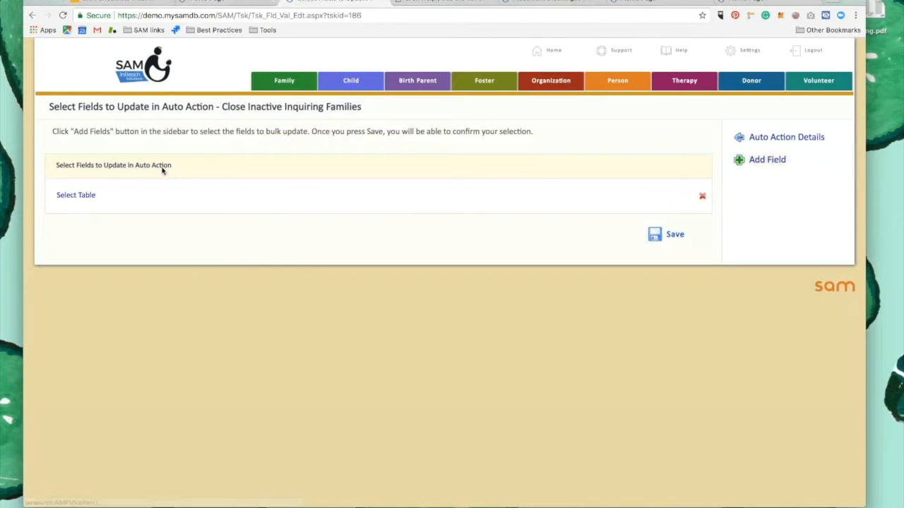
{"action": "left_click", "coordinate": [83, 195]}
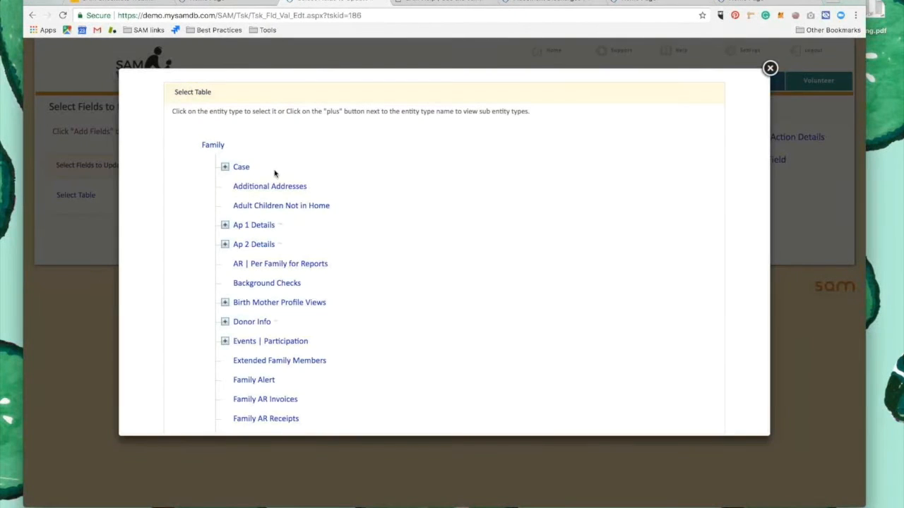
{"action": "left_click", "coordinate": [241, 167]}
Set the first field update to change Case Stage to Withdrawl
{"action": "left_click", "coordinate": [252, 195]}
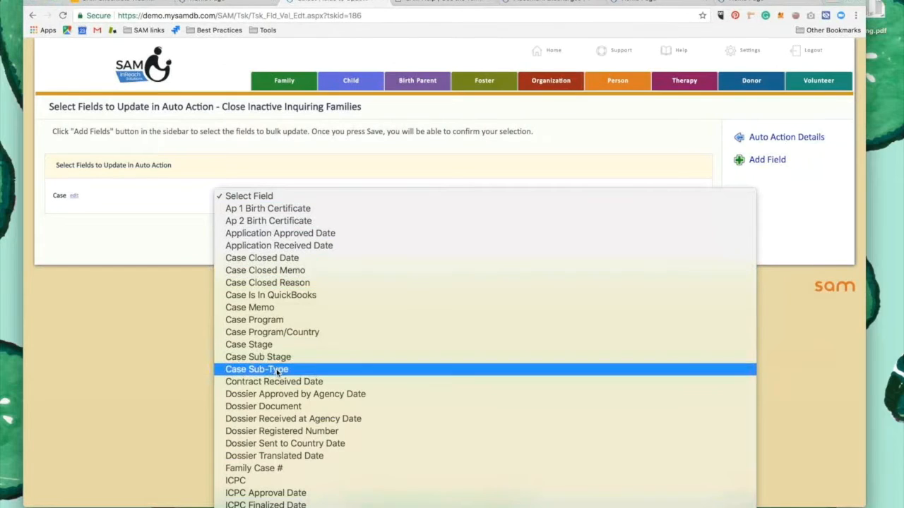
{"action": "left_click", "coordinate": [279, 345]}
{"action": "left_click", "coordinate": [498, 198]}
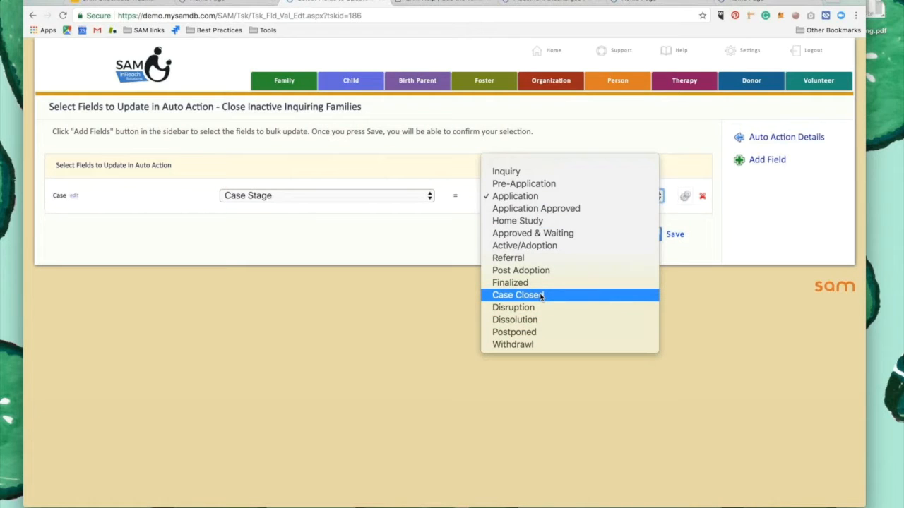
{"action": "left_click", "coordinate": [524, 345]}
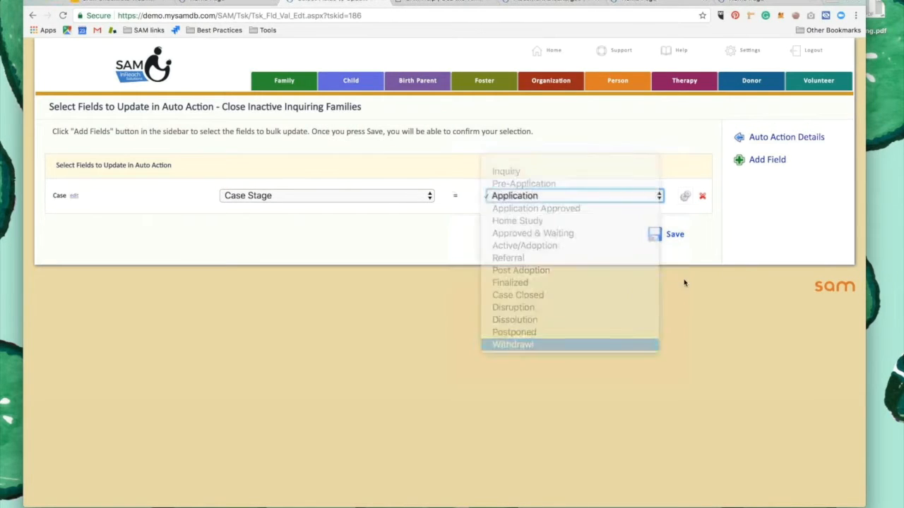
Add a second field to update, based on the Case table, and select Case Memo for it
{"action": "left_click", "coordinate": [767, 162]}
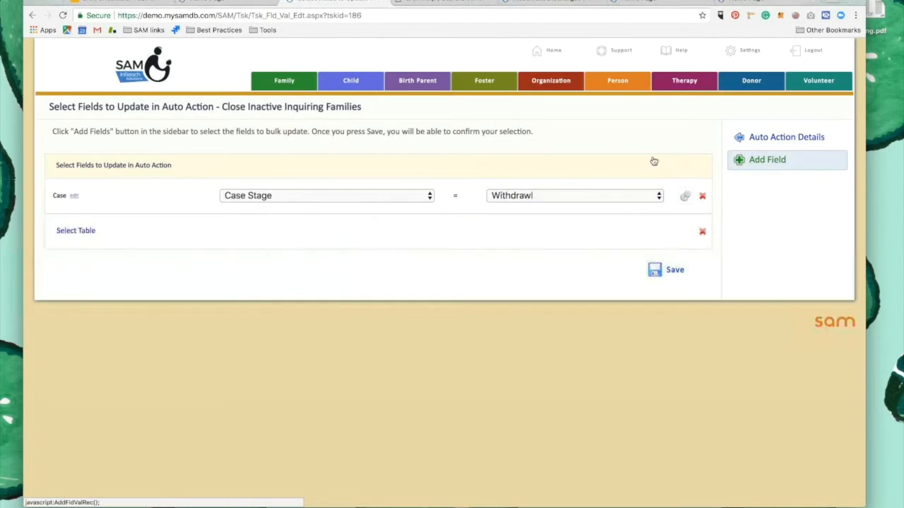
{"action": "left_click", "coordinate": [66, 232]}
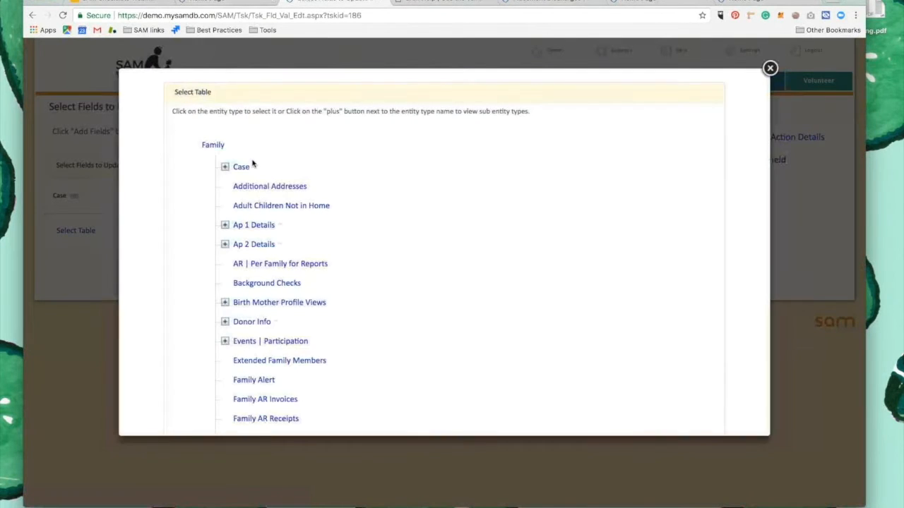
{"action": "left_click", "coordinate": [240, 168]}
{"action": "left_click", "coordinate": [275, 232]}
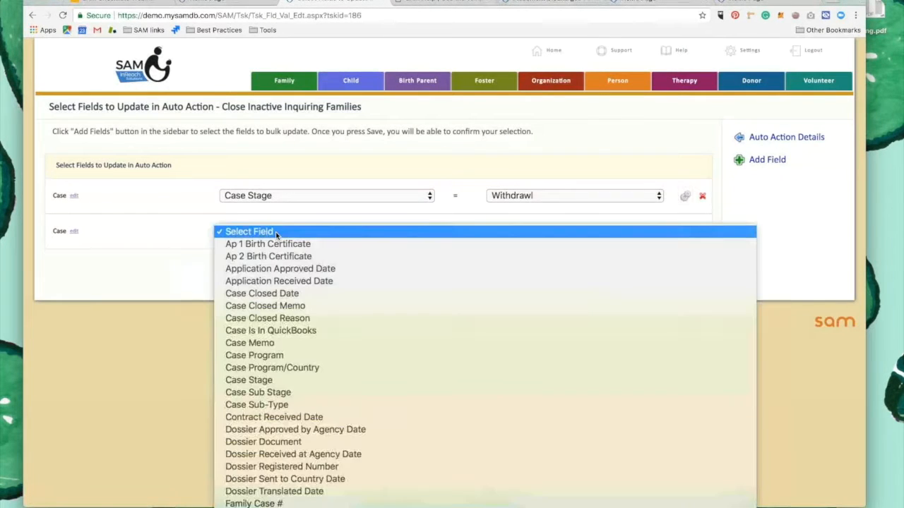
{"action": "scroll", "coordinate": [281, 377], "scroll_direction": "down", "scroll_amount": 3}
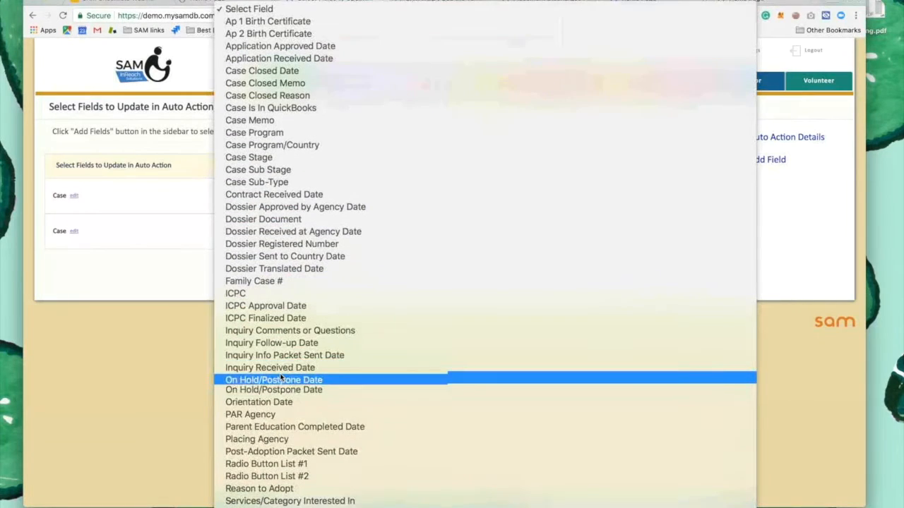
{"action": "left_click", "coordinate": [290, 121]}
Set the Case Memo value to "Closed due to no communication" and save the field updates
{"action": "left_click", "coordinate": [515, 231]}
{"action": "type", "text": "Closed due to"}
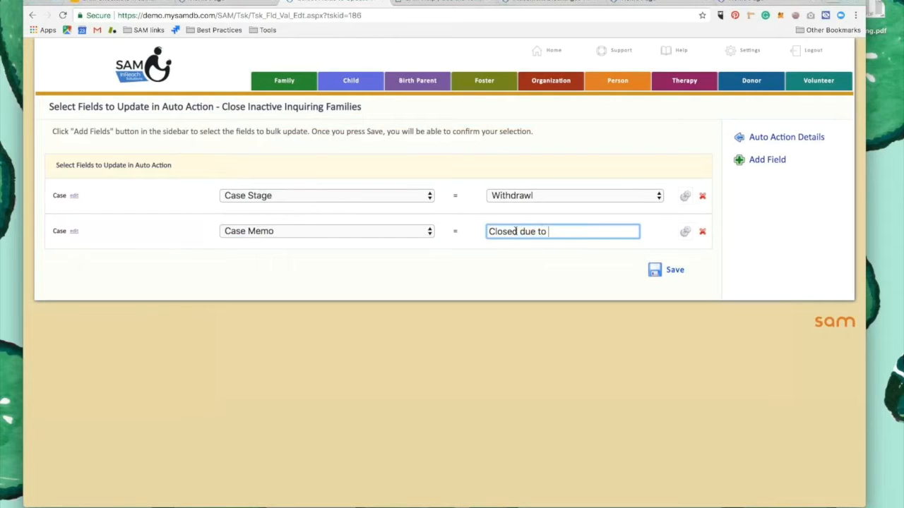
{"action": "type", "text": " no communication"}
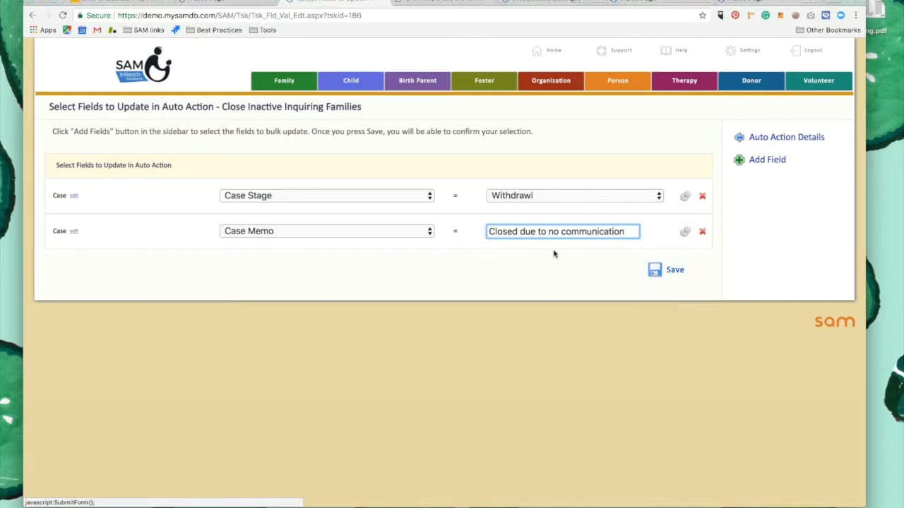
{"action": "left_click", "coordinate": [672, 273]}
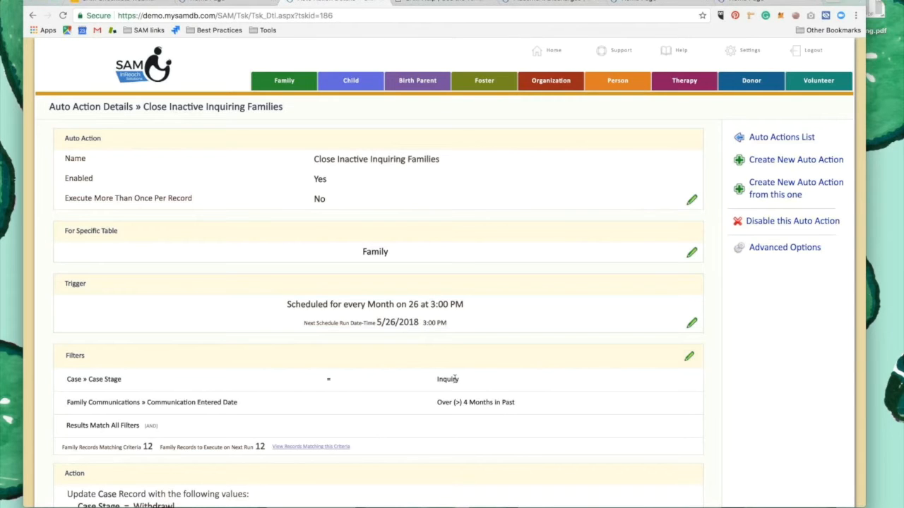
Review the auto action's details, list the records matching its criteria, and open one matching family in a separate tab
{"action": "scroll", "coordinate": [455, 379], "scroll_direction": "down", "scroll_amount": 1}
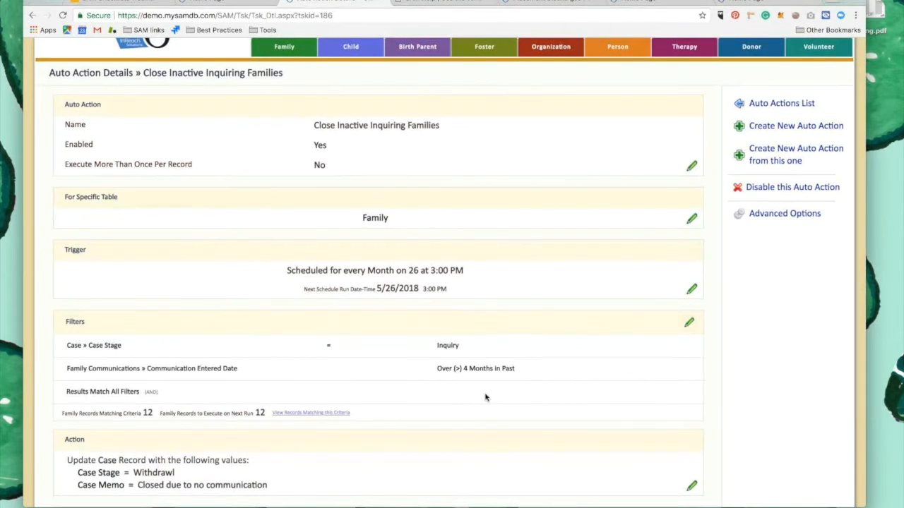
{"action": "scroll", "coordinate": [480, 353], "scroll_direction": "down", "scroll_amount": 2}
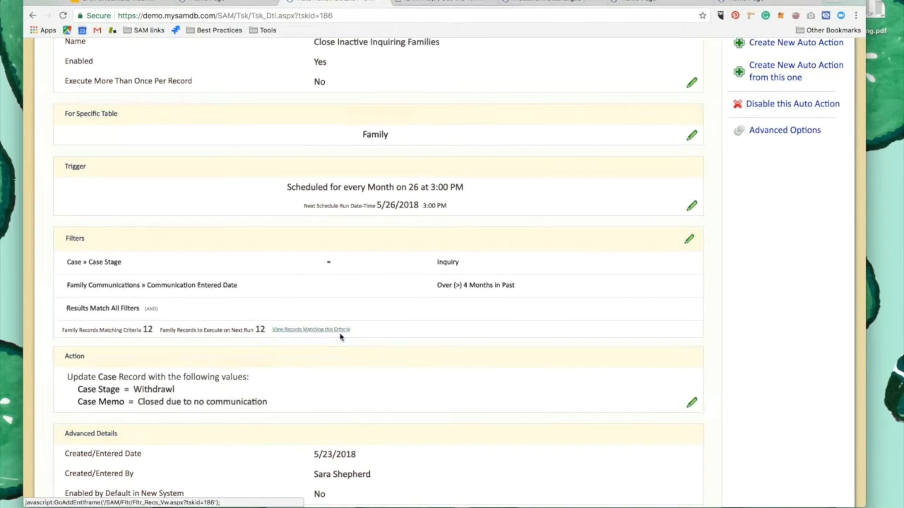
{"action": "left_click", "coordinate": [328, 330]}
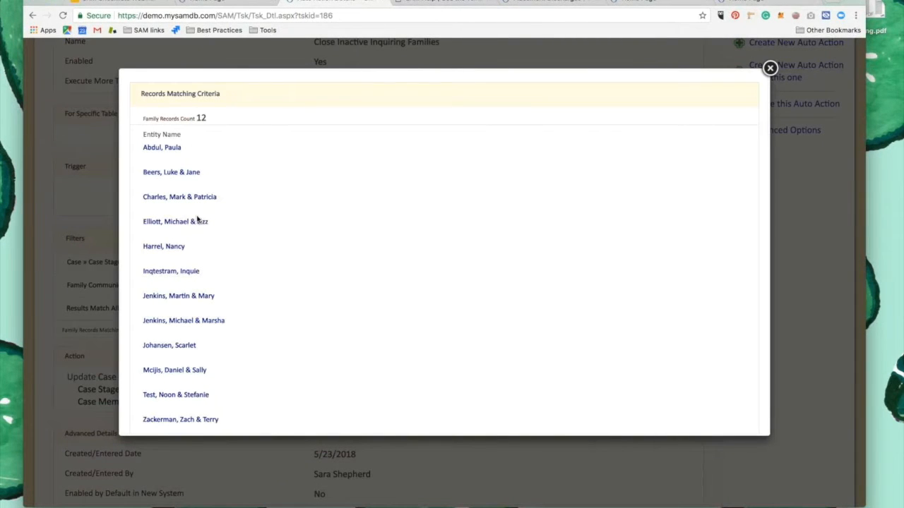
{"action": "right_click", "coordinate": [178, 345]}
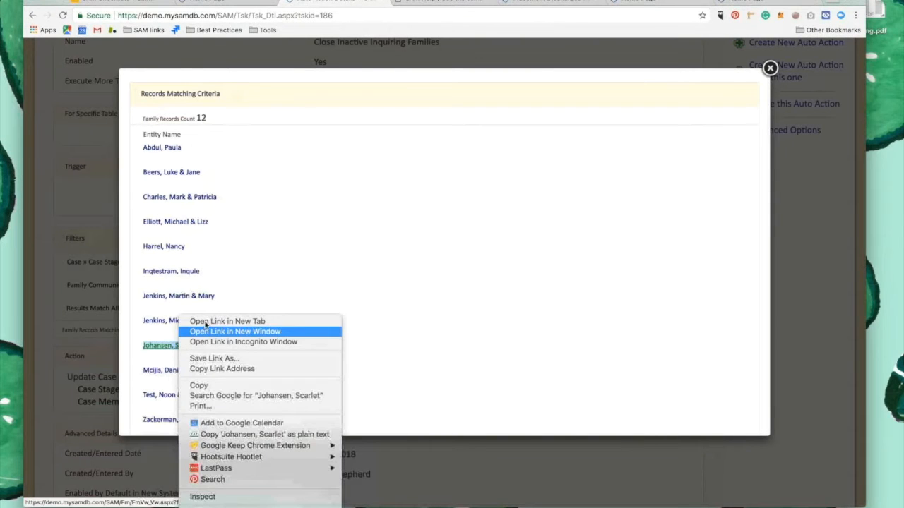
{"action": "left_click", "coordinate": [212, 322]}
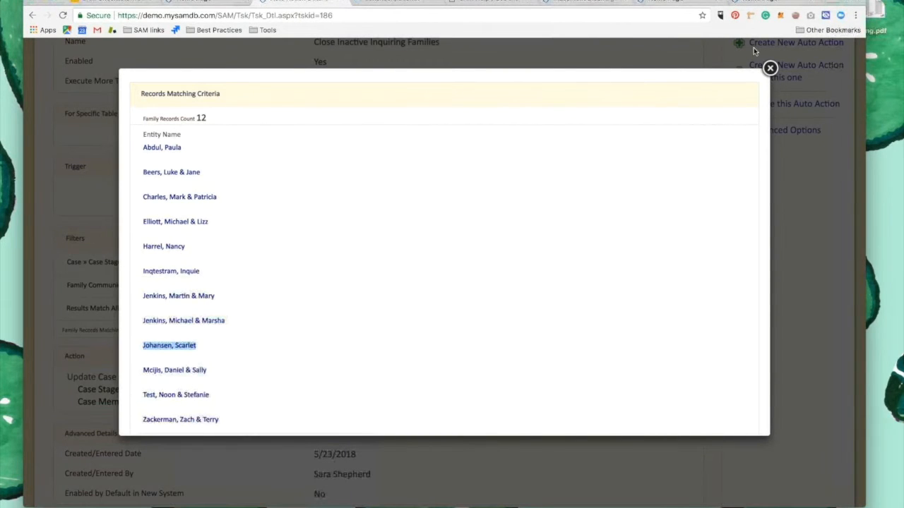
{"action": "left_click", "coordinate": [769, 68]}
Compare the opened family's cover page with the auto action's filters, and return to the auto action details
{"action": "left_click", "coordinate": [364, 2]}
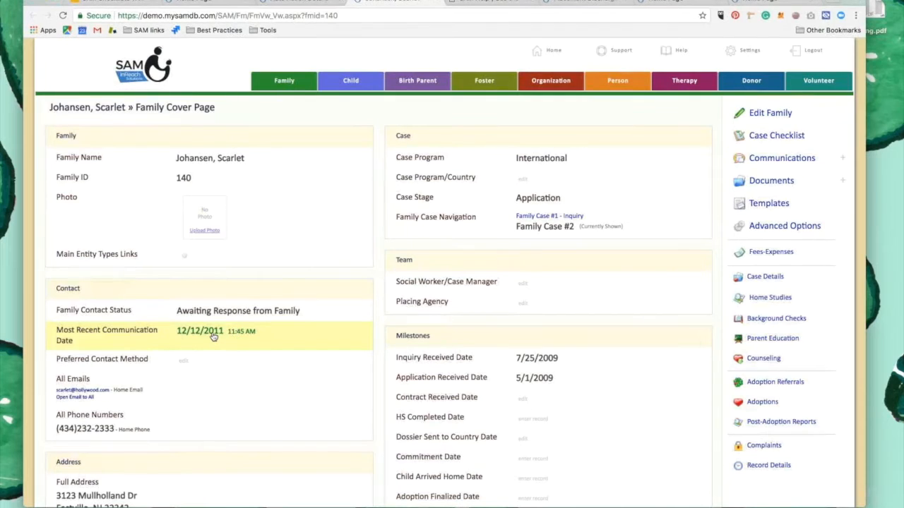
{"action": "left_click", "coordinate": [307, 2]}
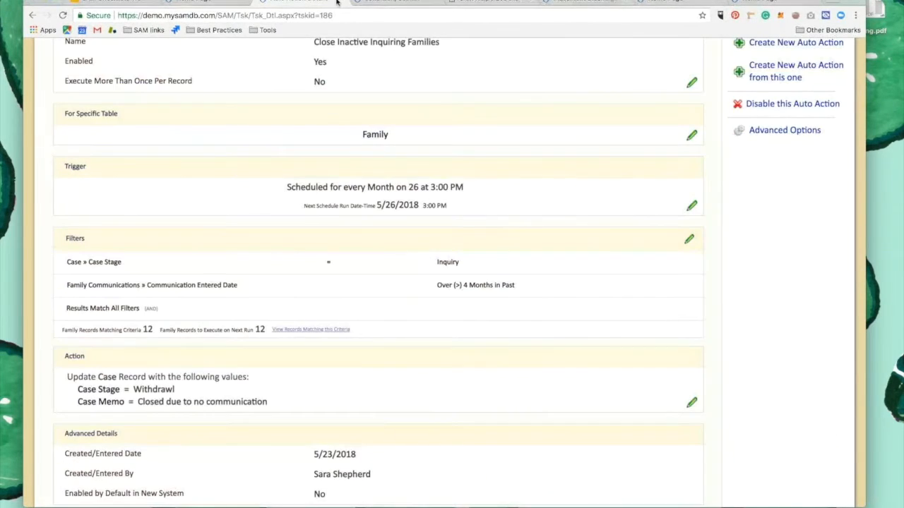
{"action": "left_click", "coordinate": [362, 2]}
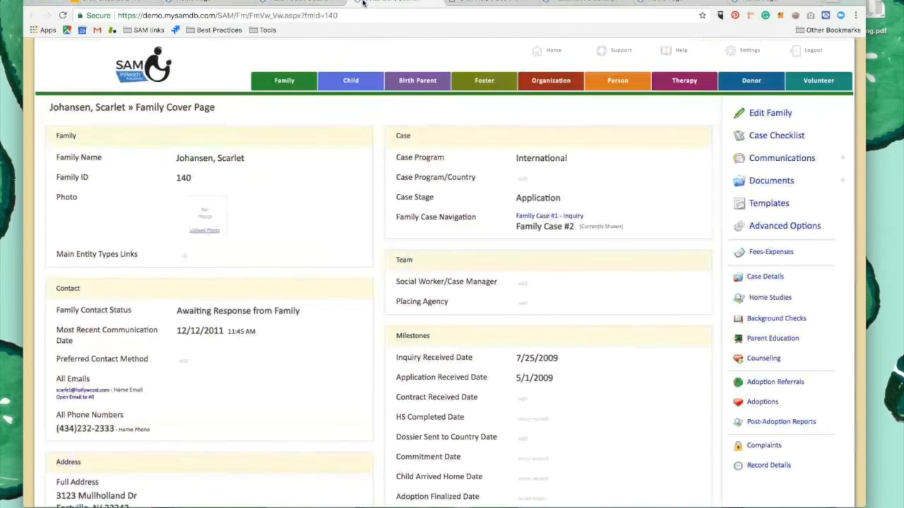
{"action": "left_click", "coordinate": [325, 5]}
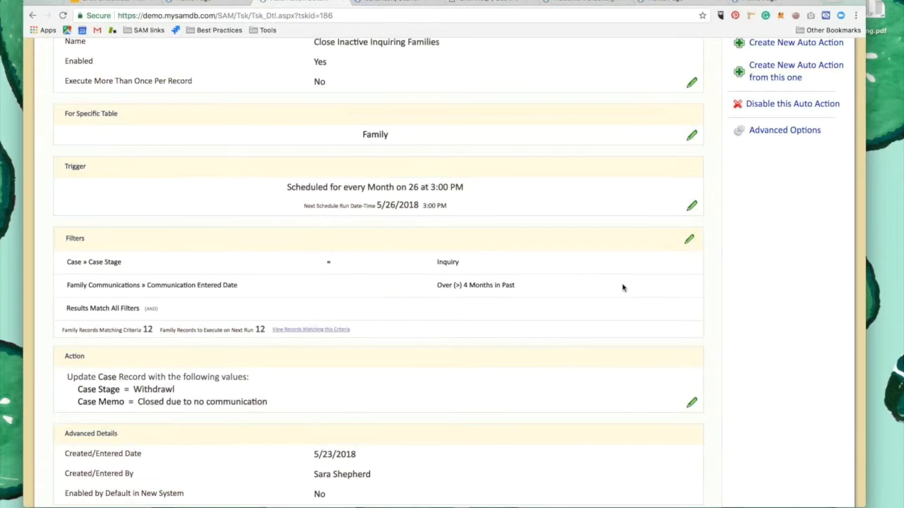
Examine the advanced options available for the auto action and review its trigger, filters and action
{"action": "scroll", "coordinate": [622, 288], "scroll_direction": "up", "scroll_amount": 3}
{"action": "left_click", "coordinate": [783, 251]}
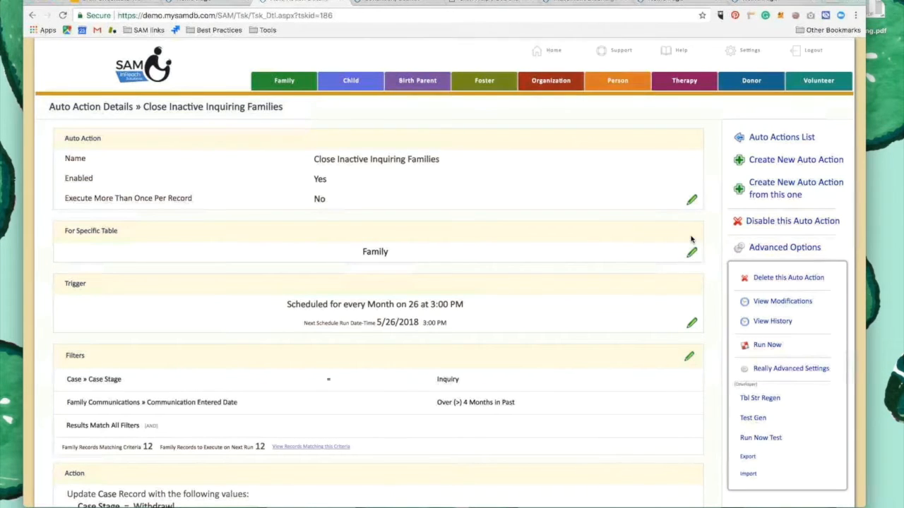
{"action": "left_click", "coordinate": [768, 250]}
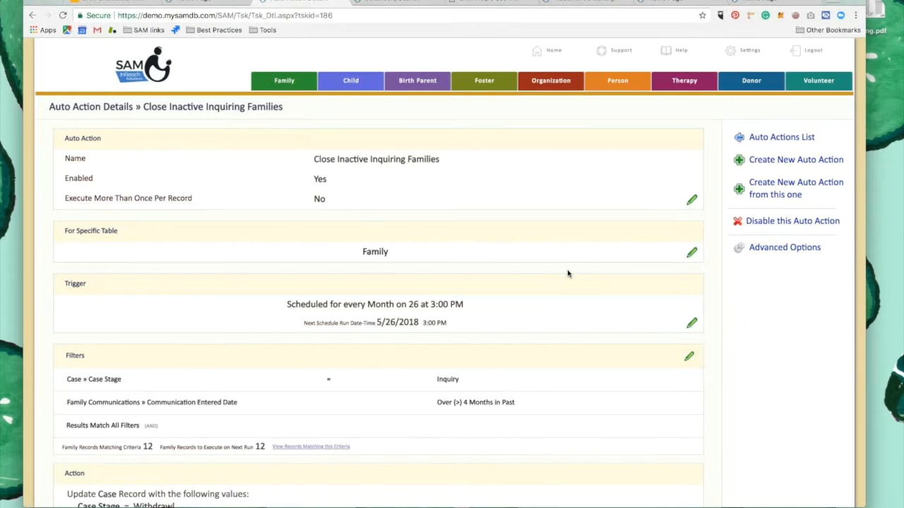
{"action": "scroll", "coordinate": [567, 273], "scroll_direction": "down", "scroll_amount": 5}
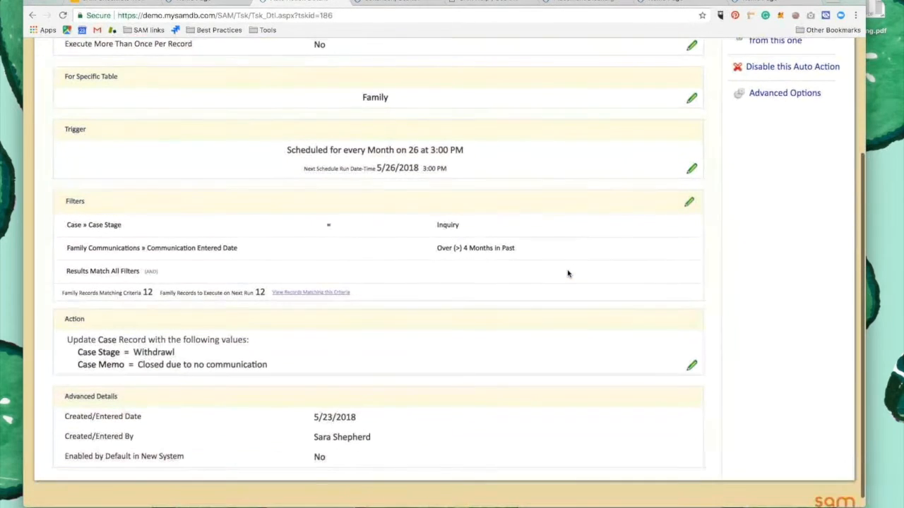
{"action": "scroll", "coordinate": [568, 273], "scroll_direction": "up", "scroll_amount": 3}
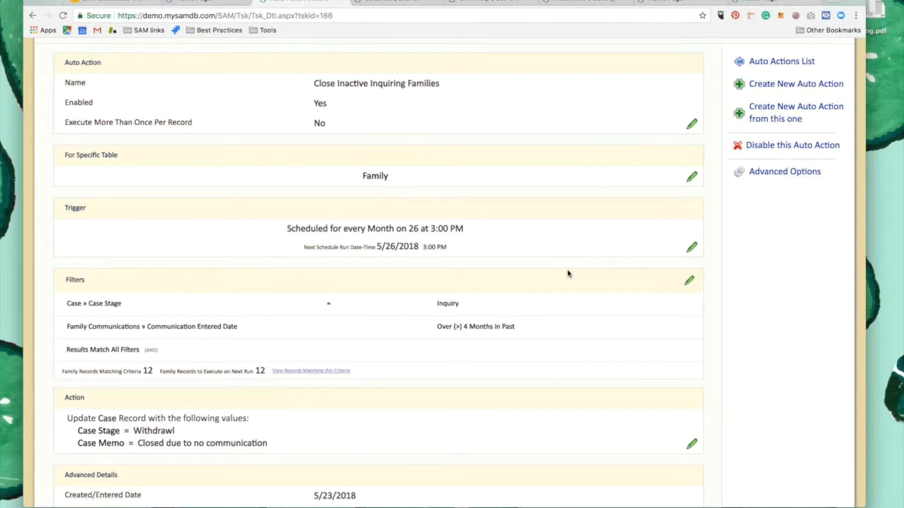
{"action": "scroll", "coordinate": [567, 273], "scroll_direction": "up", "scroll_amount": 3}
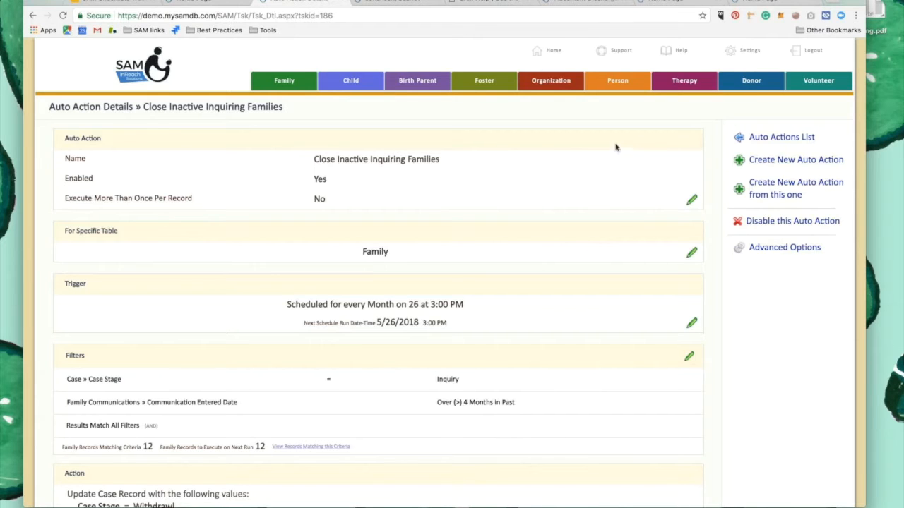
Create a new auto action named "Send Caseworker Email when HS is Expiring" that can execute more than once per record, and save it
{"action": "left_click", "coordinate": [791, 163]}
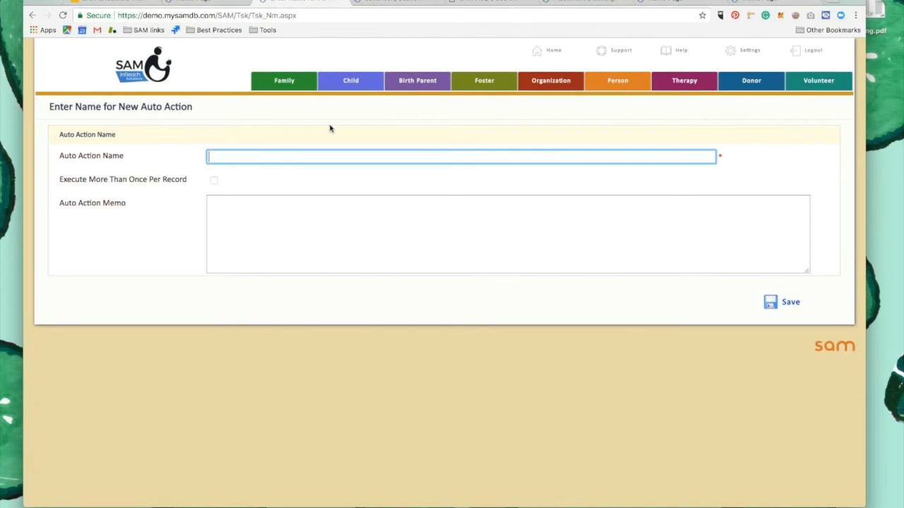
{"action": "type", "text": "Send Caseworker"}
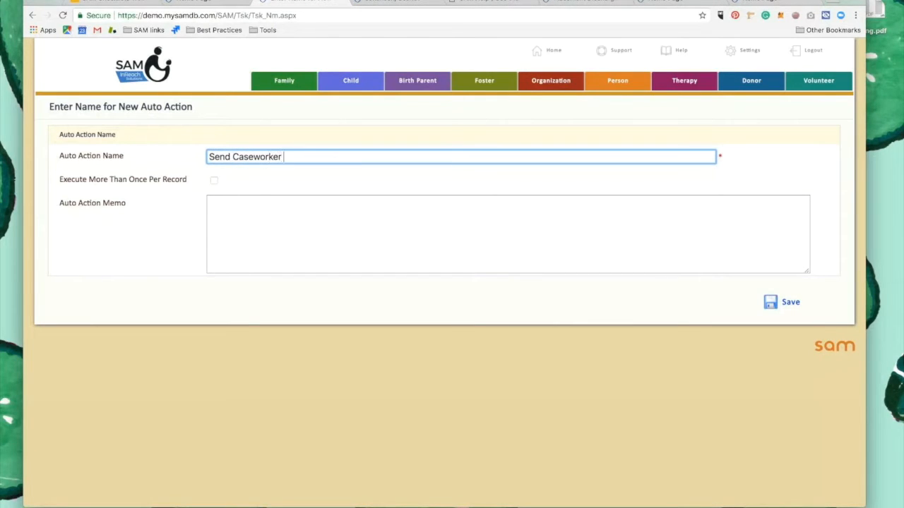
{"action": "type", "text": " Email when HS is Expiring"}
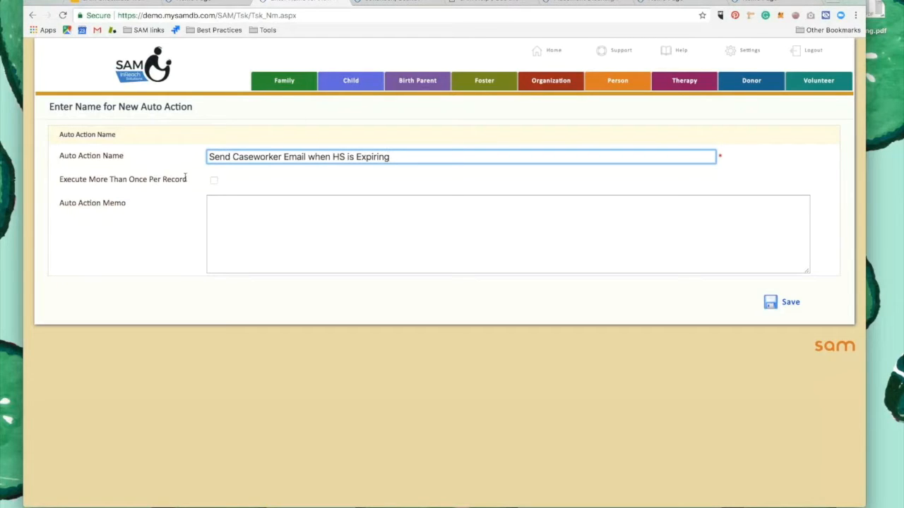
{"action": "left_click", "coordinate": [215, 181]}
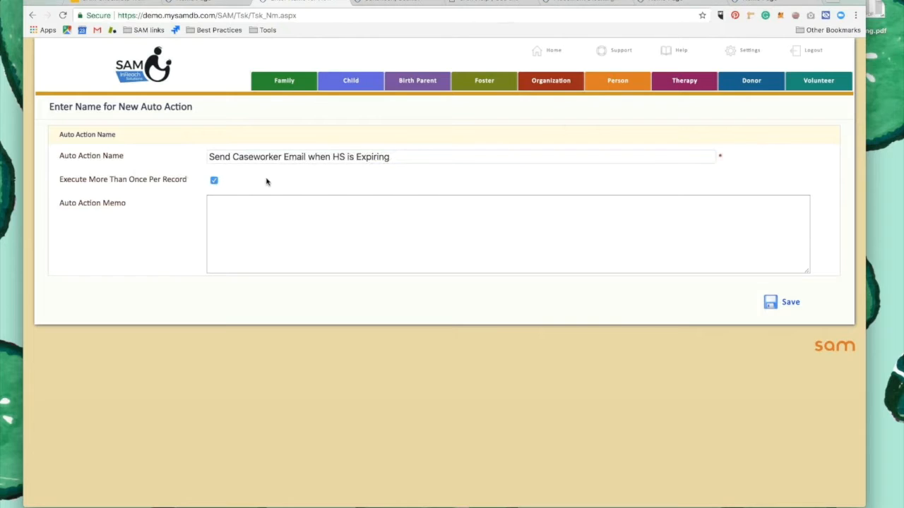
{"action": "left_click", "coordinate": [774, 303]}
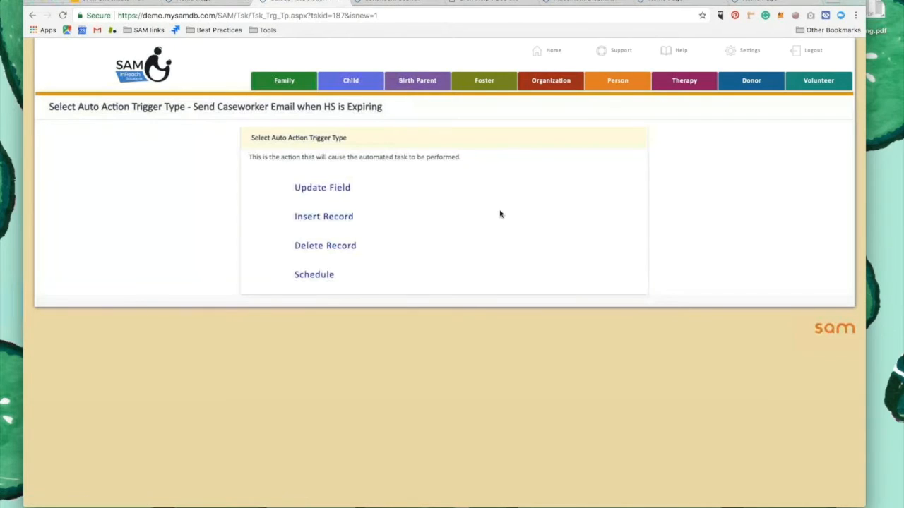
Give the new auto action a Schedule trigger running weekly on Monday at 8:00 AM, and save the schedule
{"action": "left_click", "coordinate": [300, 275]}
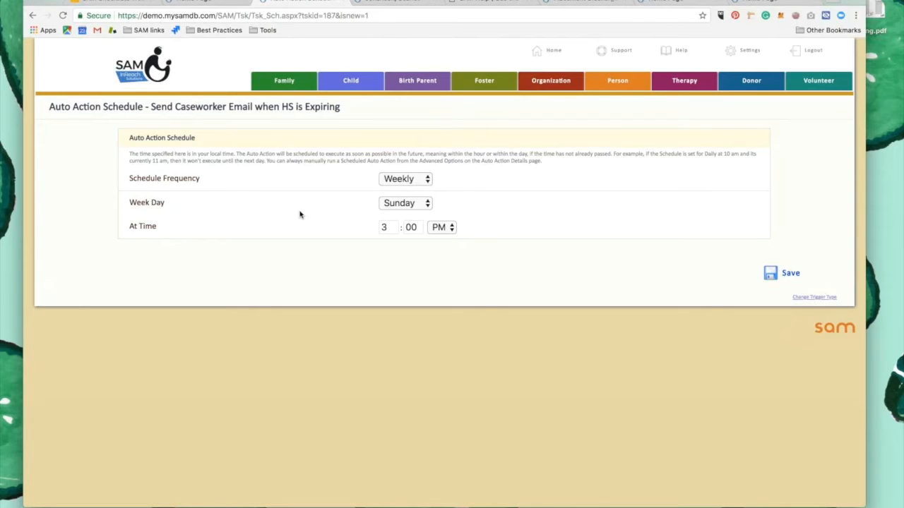
{"action": "left_click", "coordinate": [419, 202]}
{"action": "left_click", "coordinate": [401, 214]}
{"action": "key", "text": "Tab"}
{"action": "type", "text": "8"}
{"action": "left_click", "coordinate": [449, 227]}
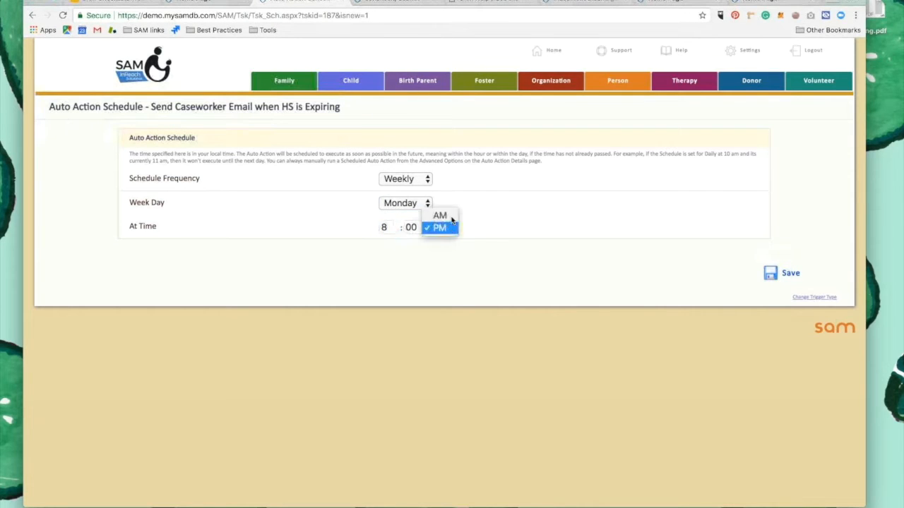
{"action": "left_click", "coordinate": [440, 215]}
{"action": "left_click", "coordinate": [785, 273]}
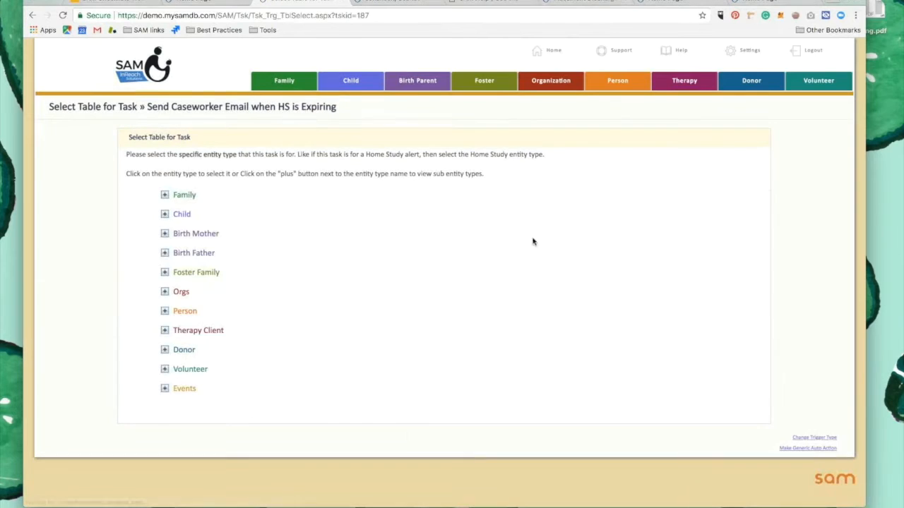
Select Home Study | Latest, under the Family entity's Case, as the table for the auto action
{"action": "left_click", "coordinate": [164, 195]}
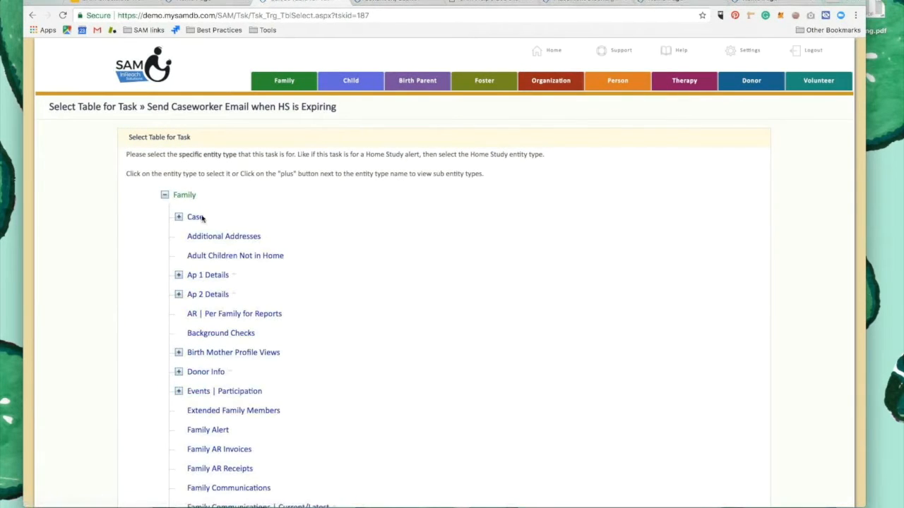
{"action": "left_click", "coordinate": [179, 218]}
{"action": "scroll", "coordinate": [232, 262], "scroll_direction": "down", "scroll_amount": 3}
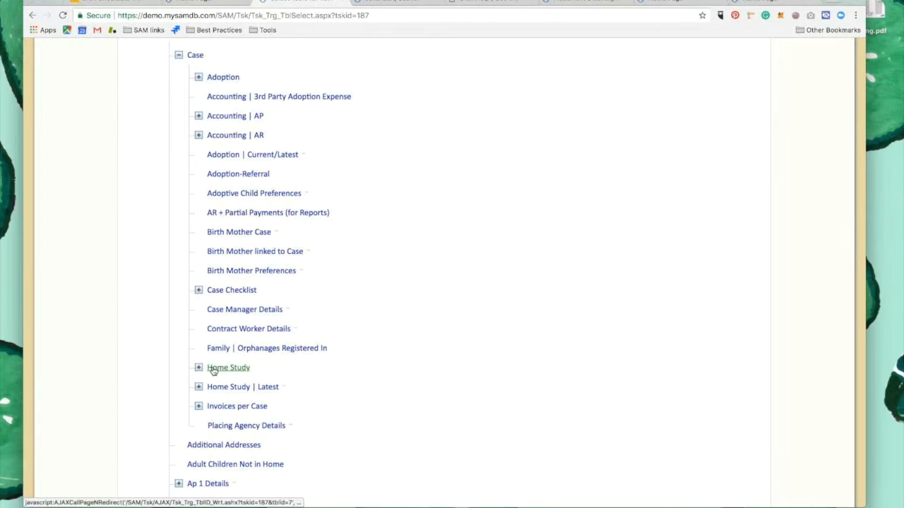
{"action": "left_click", "coordinate": [237, 387]}
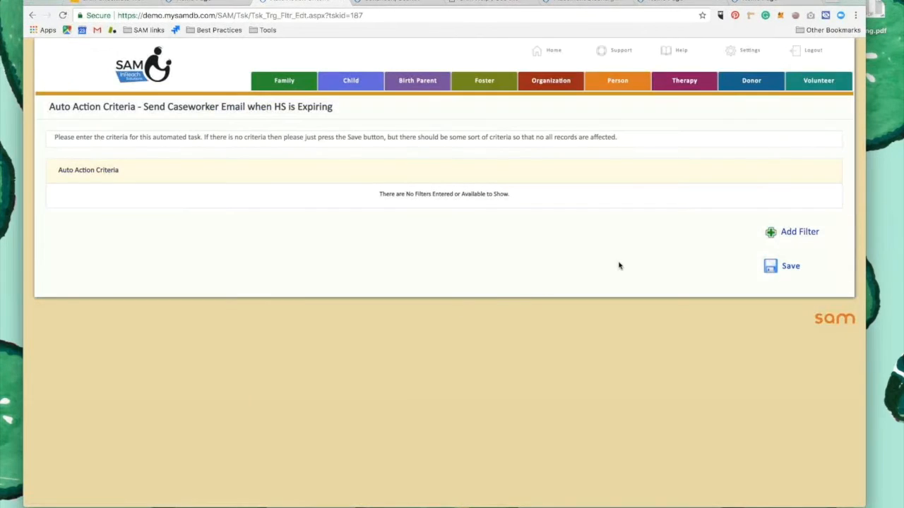
Add a filter on the Case table requiring Case Stage to equal Home Study
{"action": "left_click", "coordinate": [782, 235]}
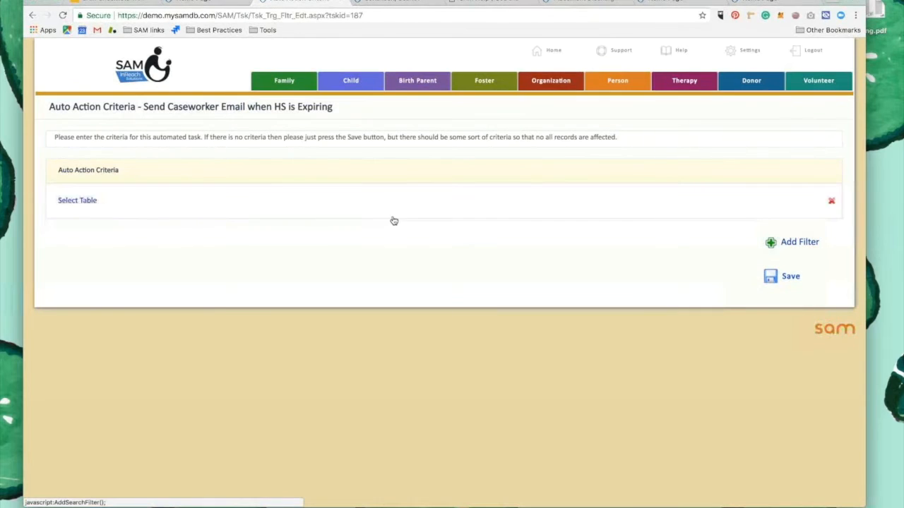
{"action": "left_click", "coordinate": [76, 201]}
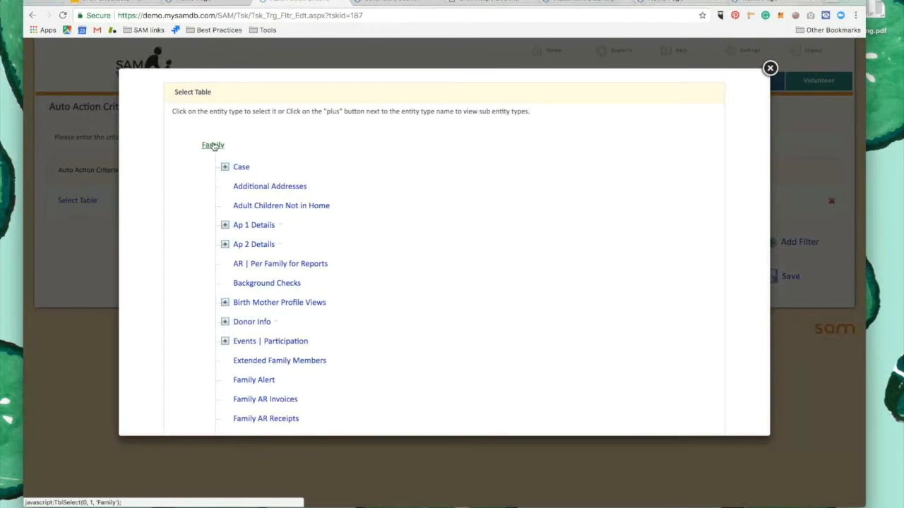
{"action": "left_click", "coordinate": [242, 168]}
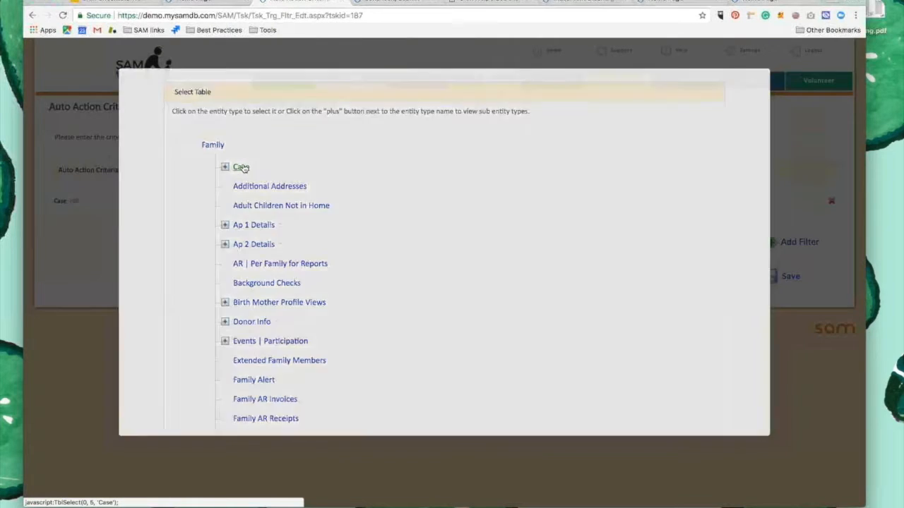
{"action": "left_click", "coordinate": [284, 201]}
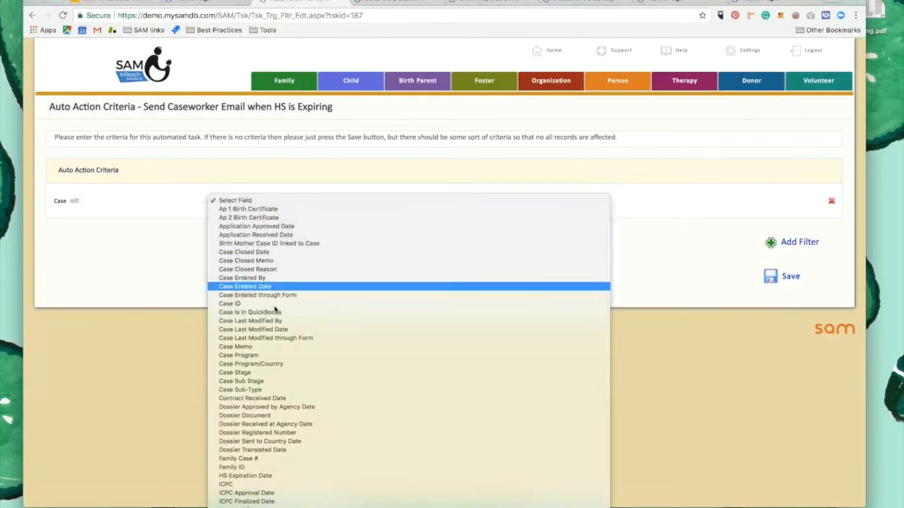
{"action": "left_click", "coordinate": [242, 374]}
{"action": "left_click", "coordinate": [664, 202]}
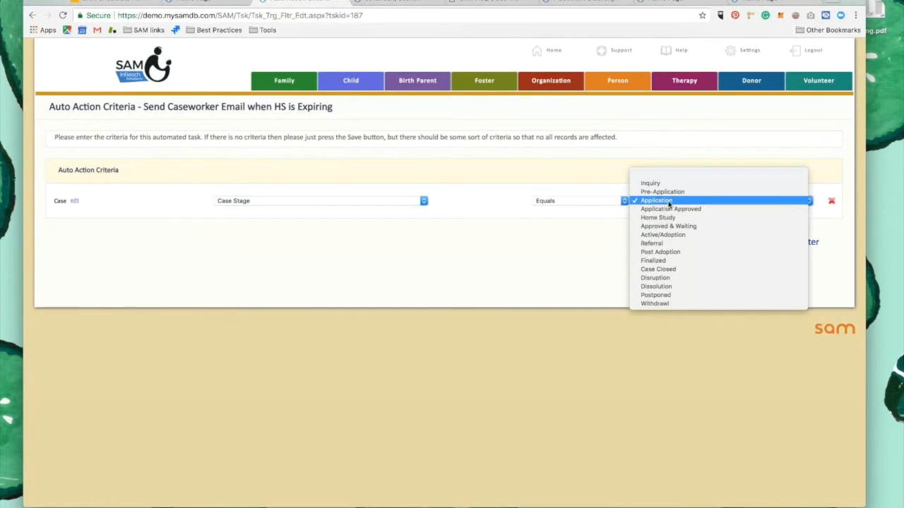
{"action": "left_click", "coordinate": [657, 218]}
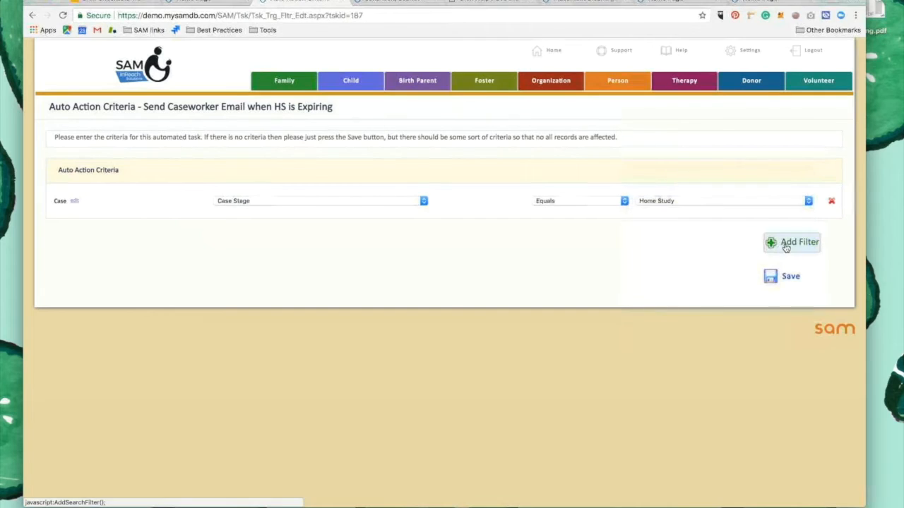
Add a second Case filter with Case Stage equal to Approved & Waiting
{"action": "left_click", "coordinate": [786, 244]}
{"action": "left_click", "coordinate": [381, 237]}
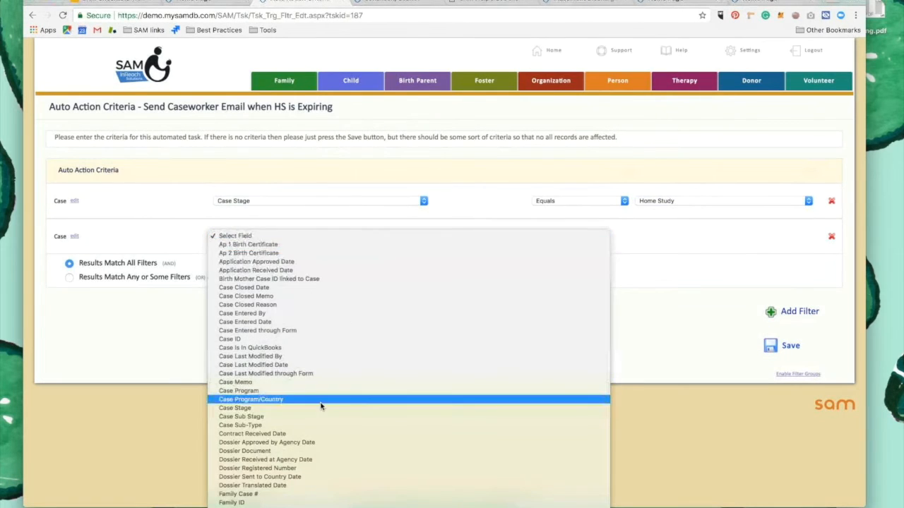
{"action": "scroll", "coordinate": [321, 406], "scroll_direction": "down", "scroll_amount": 5}
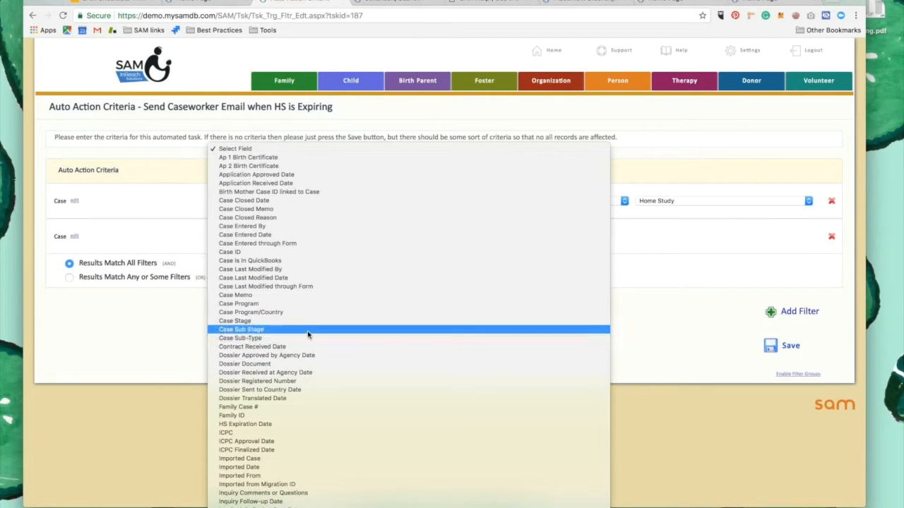
{"action": "left_click", "coordinate": [253, 322]}
{"action": "left_click", "coordinate": [555, 236]}
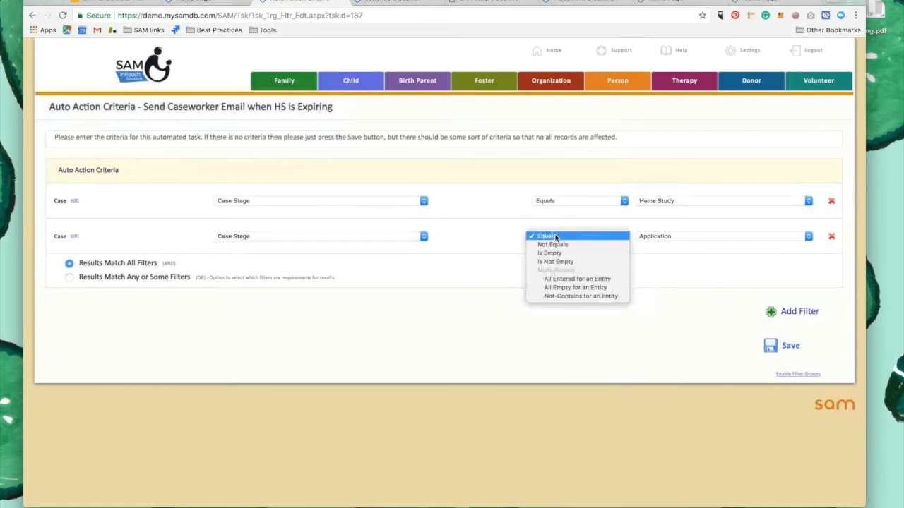
{"action": "left_click", "coordinate": [577, 236]}
{"action": "left_click", "coordinate": [664, 237]}
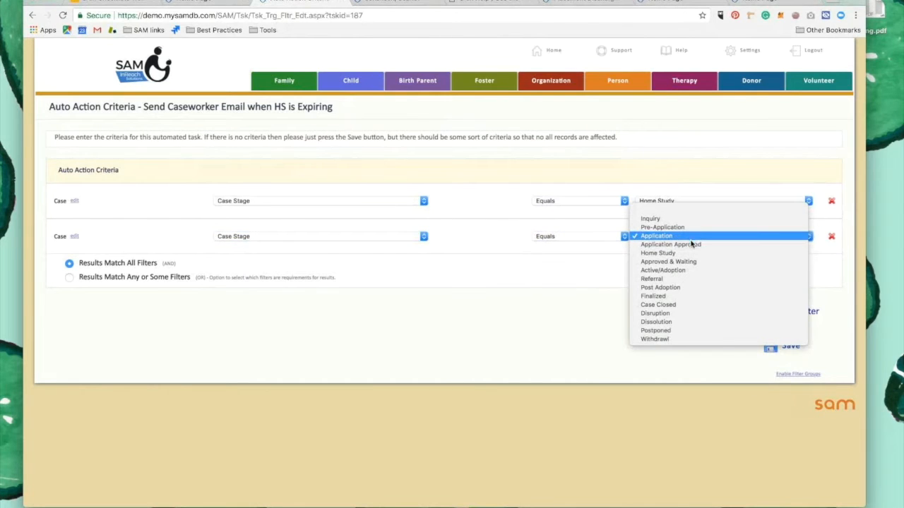
{"action": "left_click", "coordinate": [682, 261]}
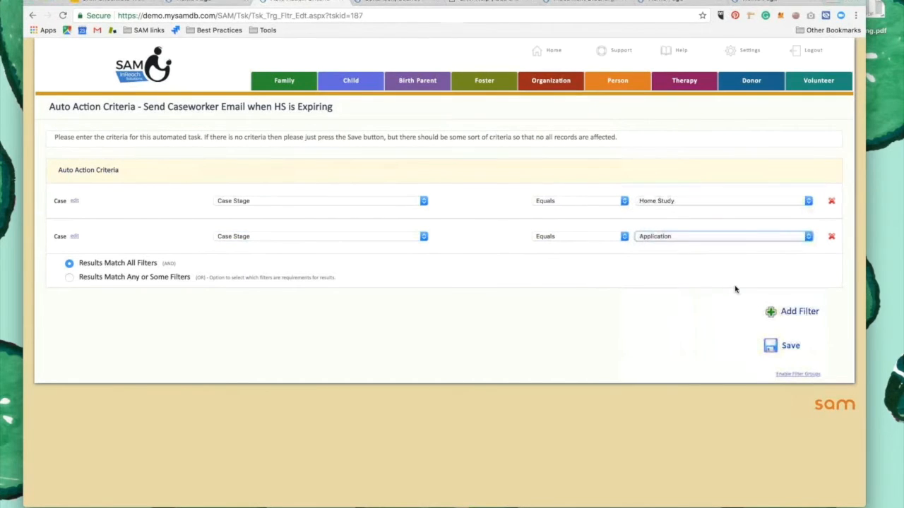
Add a third Case filter with Case Stage equal to Active/Adoption
{"action": "left_click", "coordinate": [784, 311]}
{"action": "left_click", "coordinate": [345, 273]}
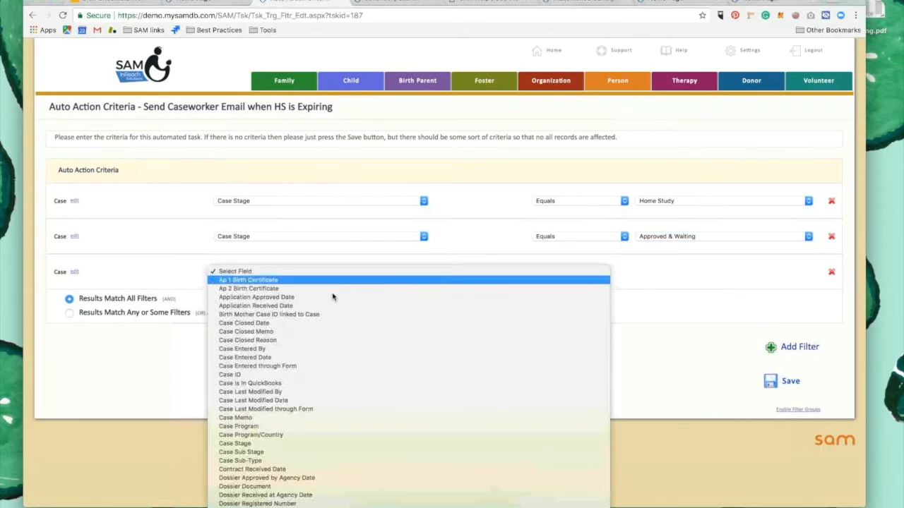
{"action": "scroll", "coordinate": [322, 320], "scroll_direction": "down", "scroll_amount": 3}
{"action": "scroll", "coordinate": [300, 348], "scroll_direction": "down", "scroll_amount": 1}
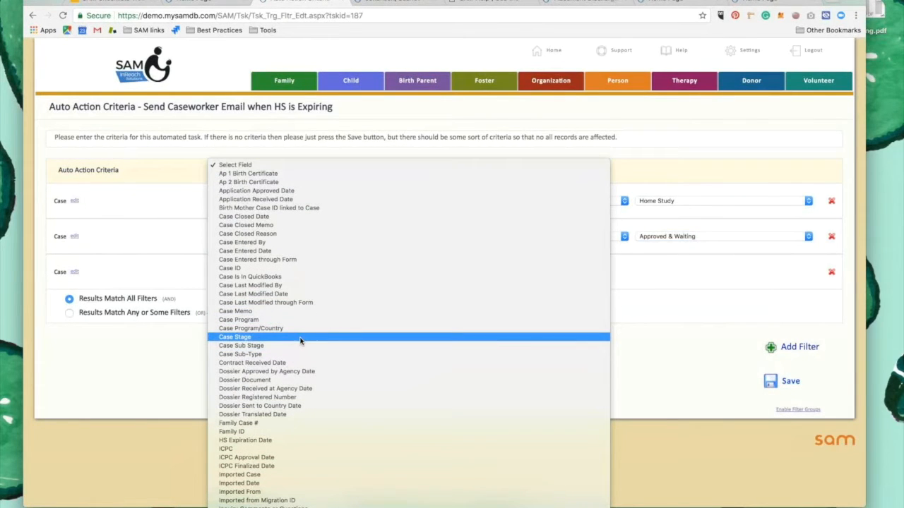
{"action": "left_click", "coordinate": [290, 337]}
{"action": "left_click", "coordinate": [575, 270]}
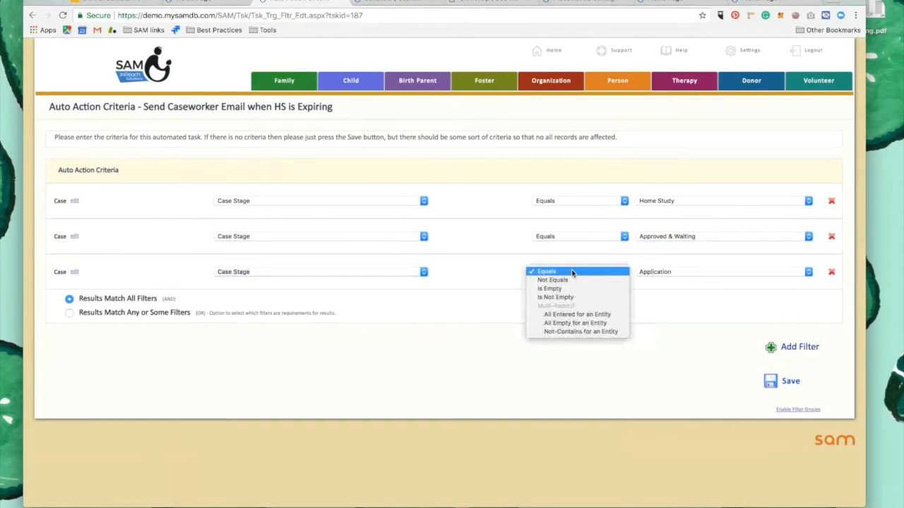
{"action": "left_click", "coordinate": [682, 273]}
{"action": "left_click", "coordinate": [681, 273]}
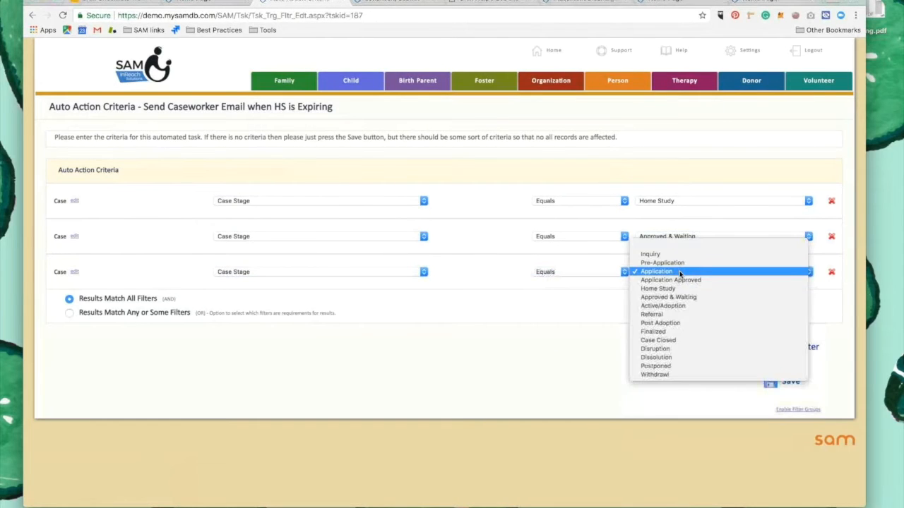
{"action": "left_click", "coordinate": [678, 307]}
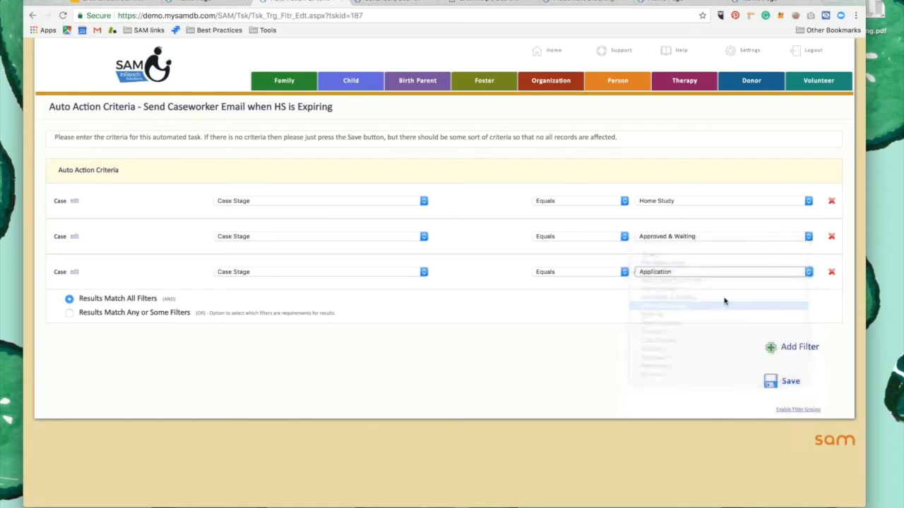
Add a fourth filter on the Home Study | Latest table under Case, using the HS Exp Date (this HS) field
{"action": "left_click", "coordinate": [784, 347]}
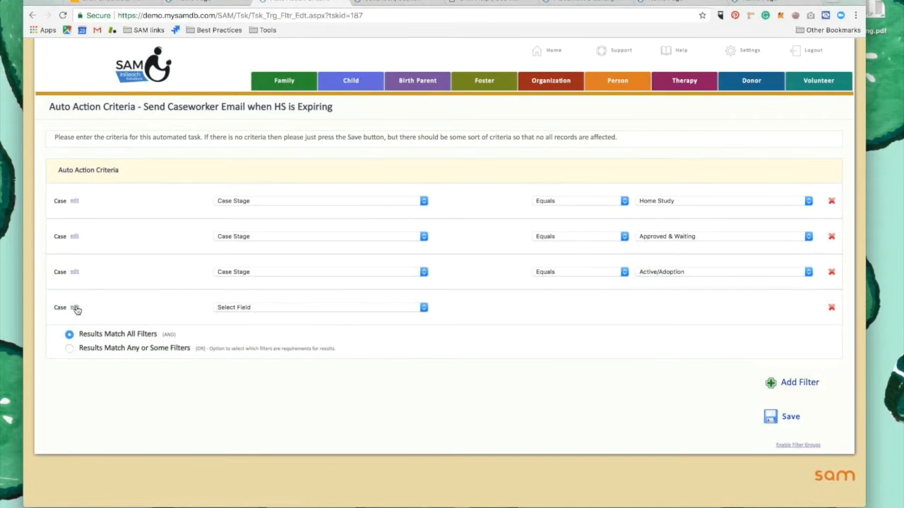
{"action": "left_click", "coordinate": [74, 308]}
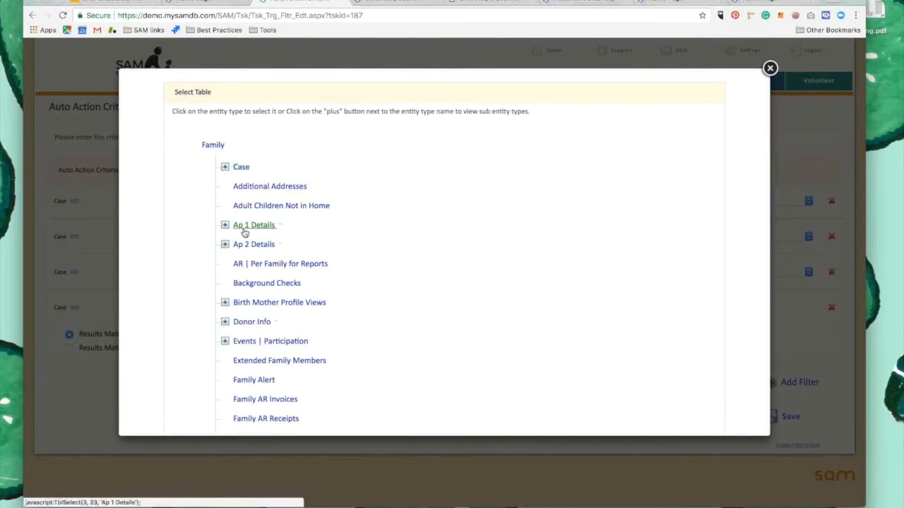
{"action": "scroll", "coordinate": [240, 204], "scroll_direction": "down", "scroll_amount": 1}
{"action": "left_click", "coordinate": [224, 152]}
{"action": "scroll", "coordinate": [299, 265], "scroll_direction": "down", "scroll_amount": 5}
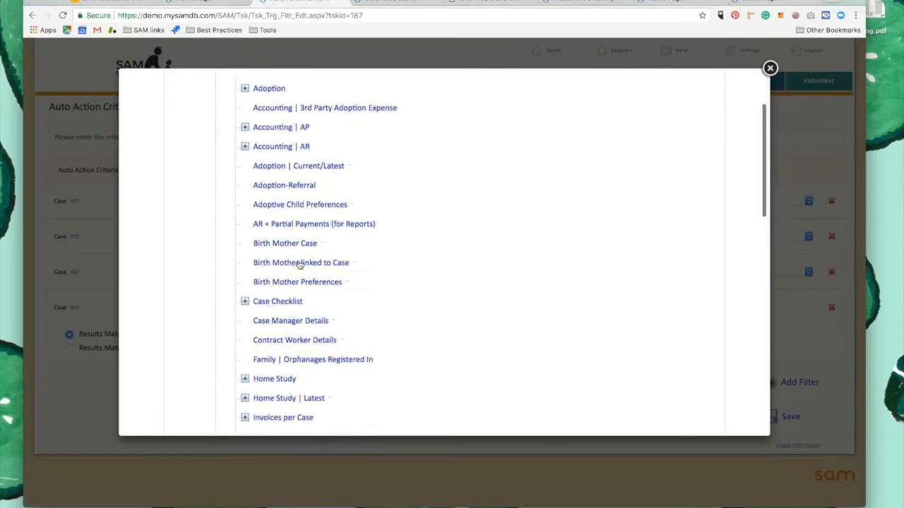
{"action": "left_click", "coordinate": [287, 318]}
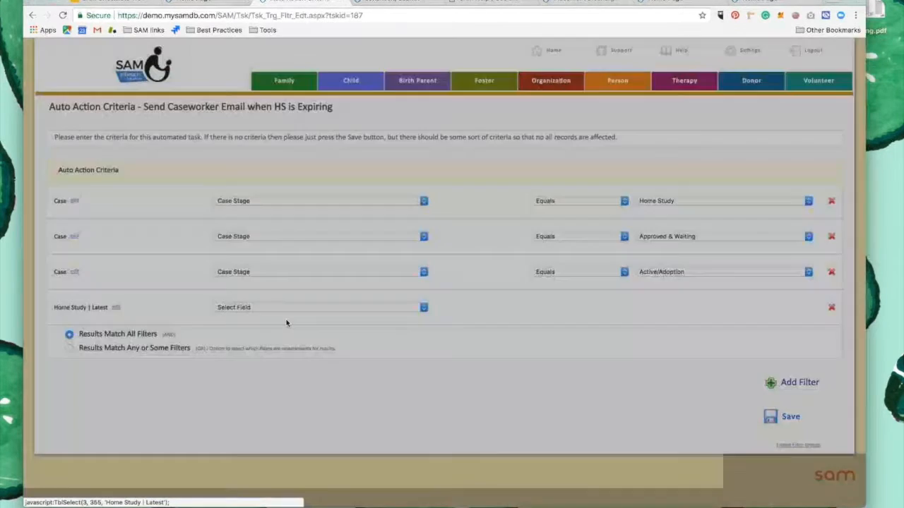
{"action": "left_click", "coordinate": [299, 310]}
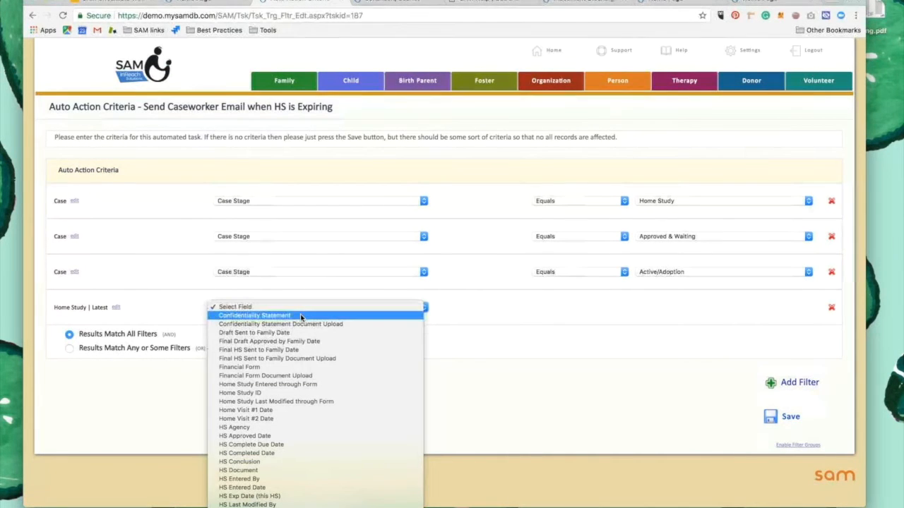
{"action": "scroll", "coordinate": [297, 317], "scroll_direction": "down", "scroll_amount": 3}
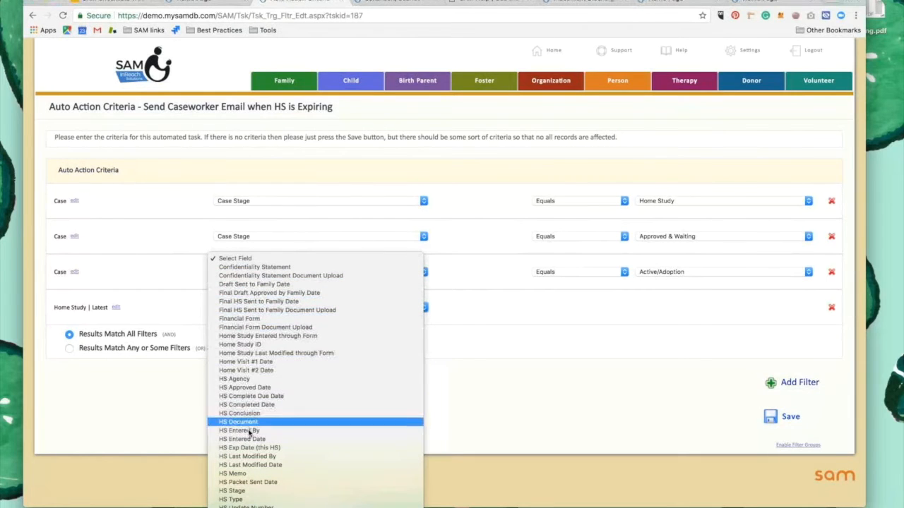
{"action": "left_click", "coordinate": [253, 450]}
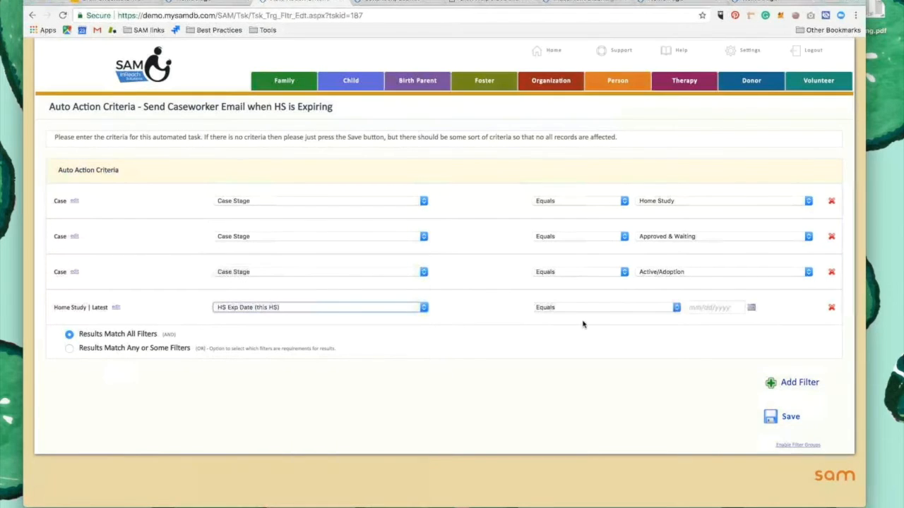
Set the HS Exp Date filter's condition to Within (≤) # Months in Future with a value of 3
{"action": "left_click", "coordinate": [591, 309]}
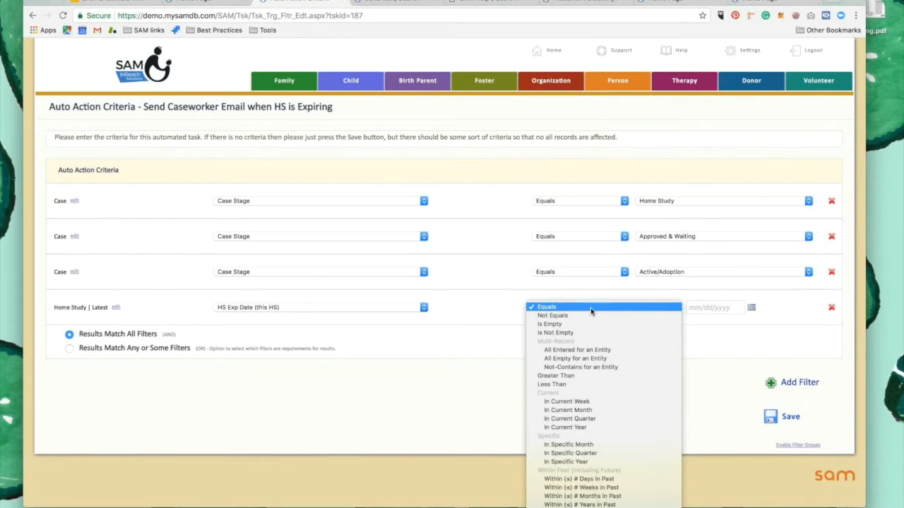
{"action": "scroll", "coordinate": [591, 311], "scroll_direction": "down", "scroll_amount": 1}
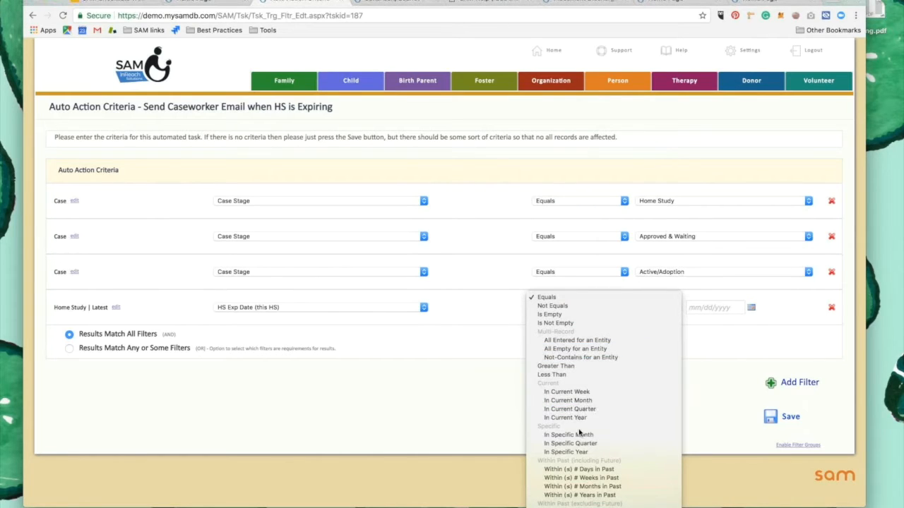
{"action": "scroll", "coordinate": [581, 437], "scroll_direction": "down", "scroll_amount": 5}
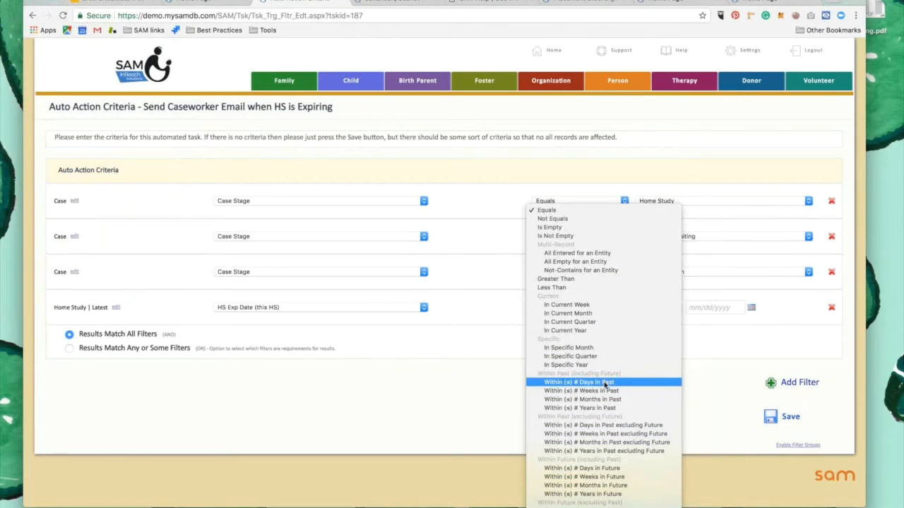
{"action": "scroll", "coordinate": [601, 399], "scroll_direction": "down", "scroll_amount": 3}
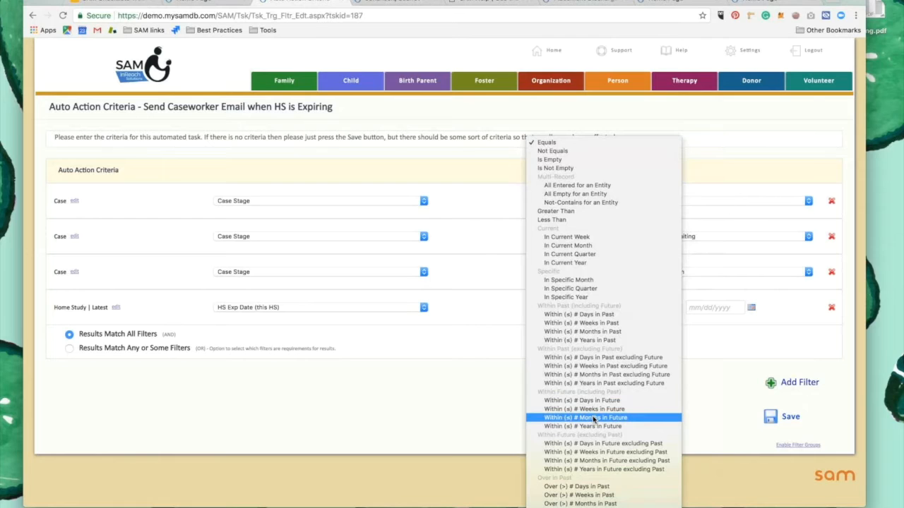
{"action": "left_click", "coordinate": [611, 418]}
{"action": "left_click", "coordinate": [692, 307]}
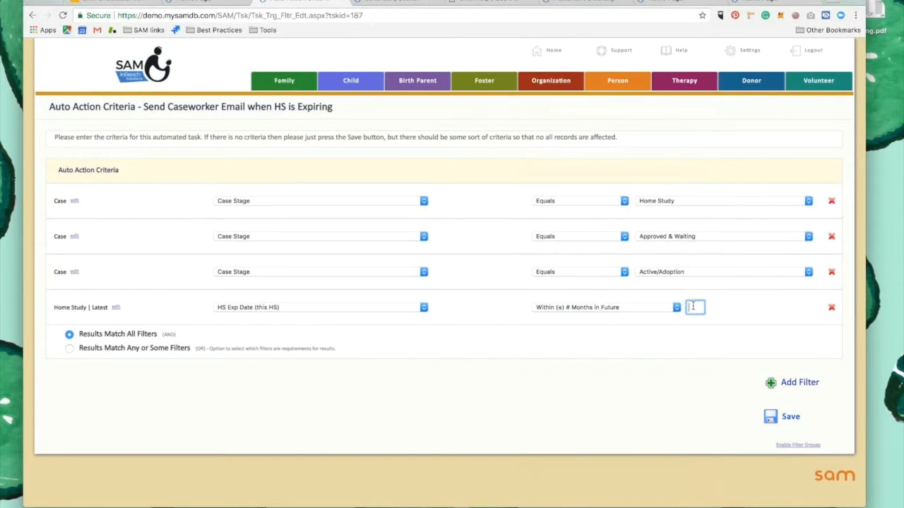
{"action": "type", "text": "3"}
{"action": "left_click", "coordinate": [669, 330]}
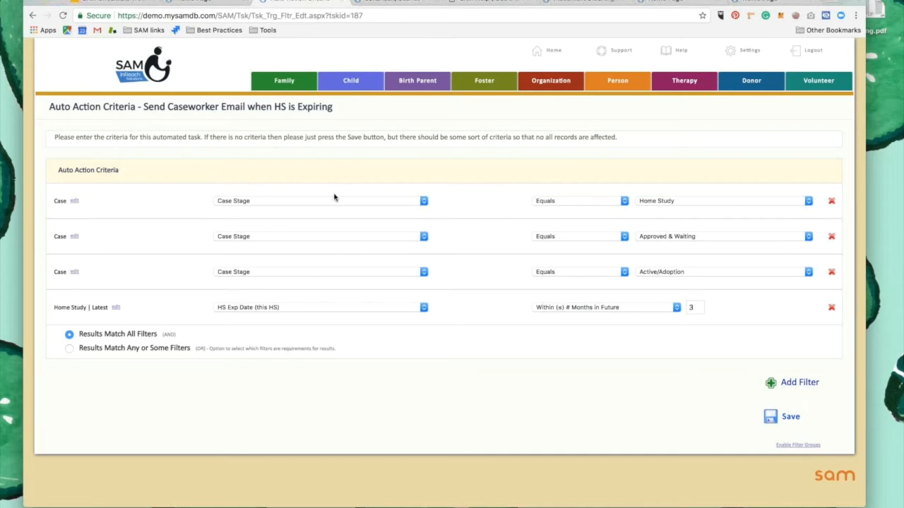
Make results match any or some filters, mark the HS Exp Date filter as Must Match, and save the criteria
{"action": "left_click", "coordinate": [68, 350]}
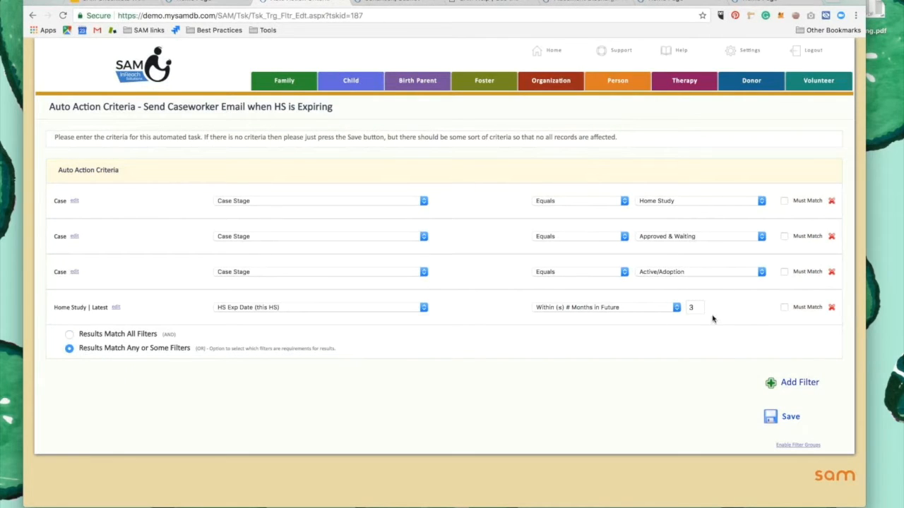
{"action": "left_click", "coordinate": [783, 308]}
{"action": "left_click", "coordinate": [784, 417]}
{"action": "left_click", "coordinate": [785, 417]}
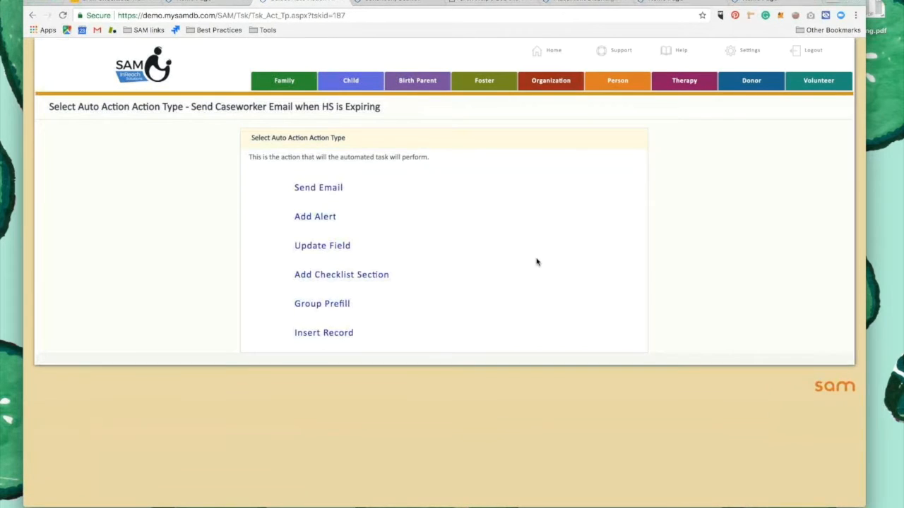
Set the action to send an email using the Home Study Expiring Alert template
{"action": "left_click", "coordinate": [331, 191]}
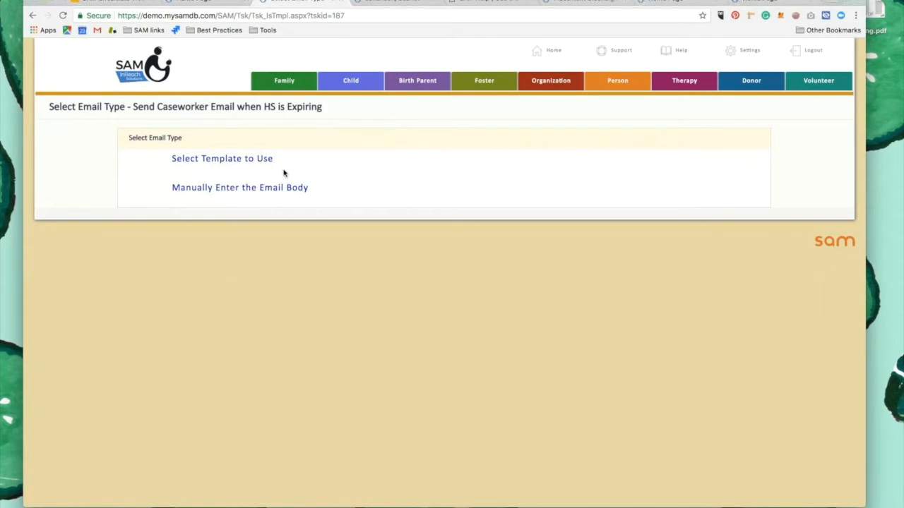
{"action": "left_click", "coordinate": [228, 164]}
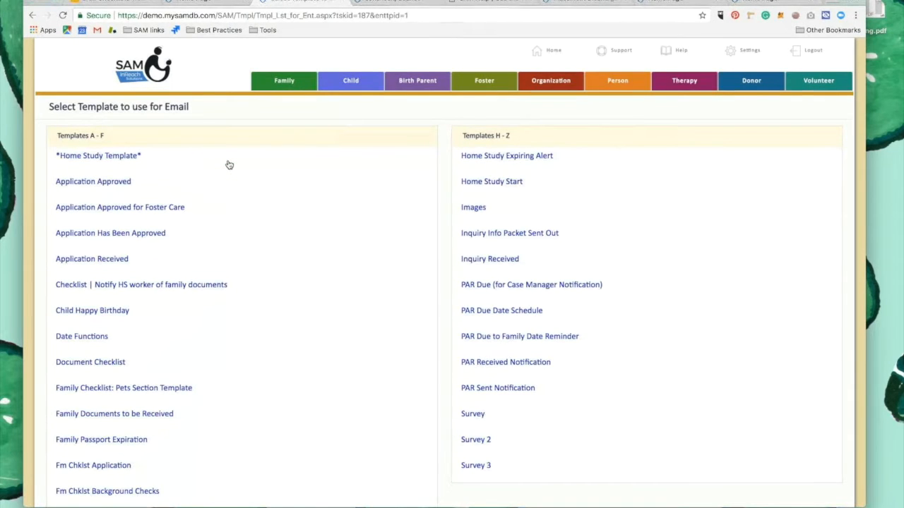
{"action": "key", "text": "super+f"}
{"action": "type", "text": "expir"}
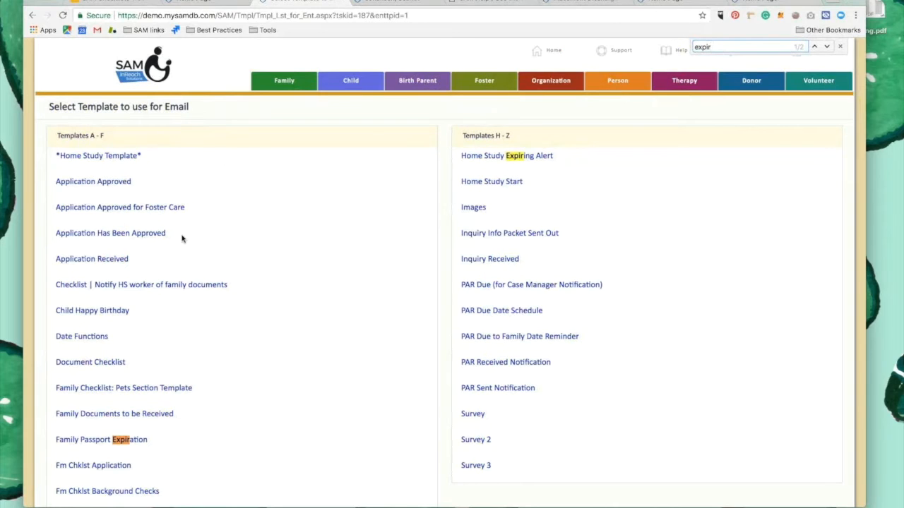
{"action": "scroll", "coordinate": [182, 239], "scroll_direction": "down", "scroll_amount": 1}
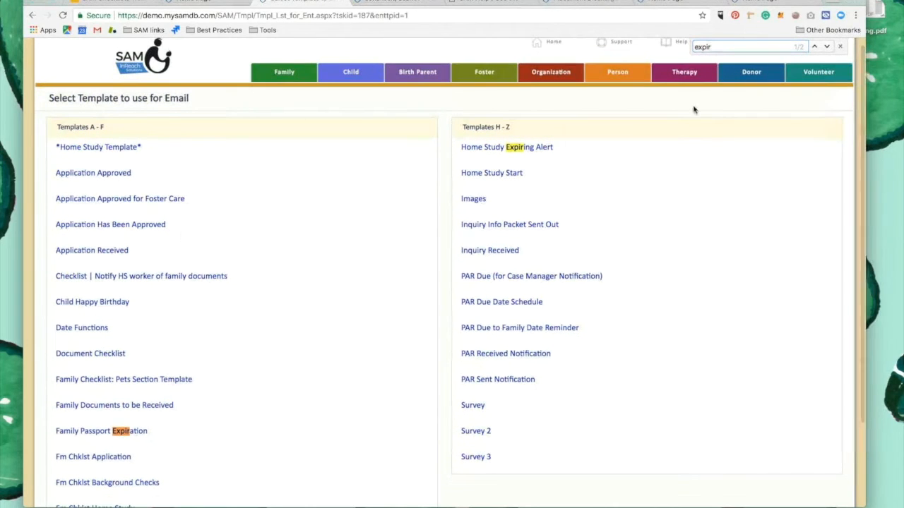
{"action": "scroll", "coordinate": [536, 149], "scroll_direction": "up", "scroll_amount": 1}
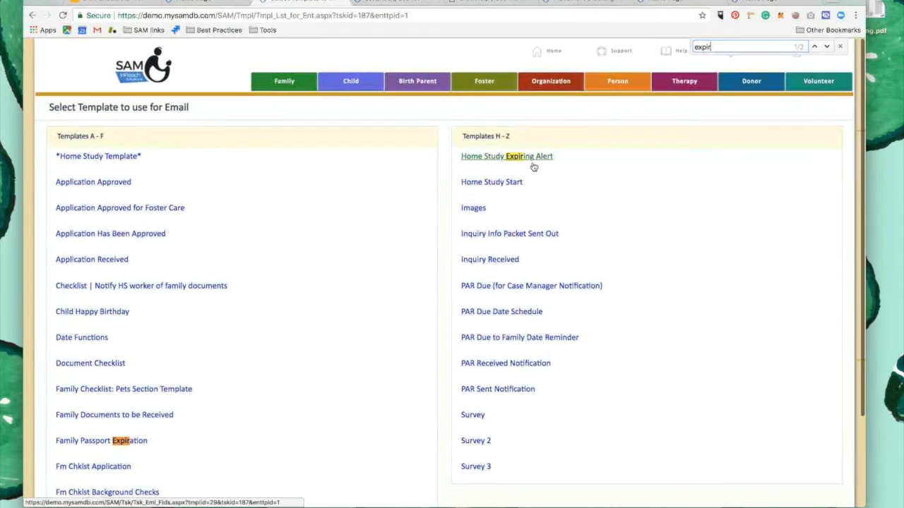
{"action": "left_click", "coordinate": [542, 158]}
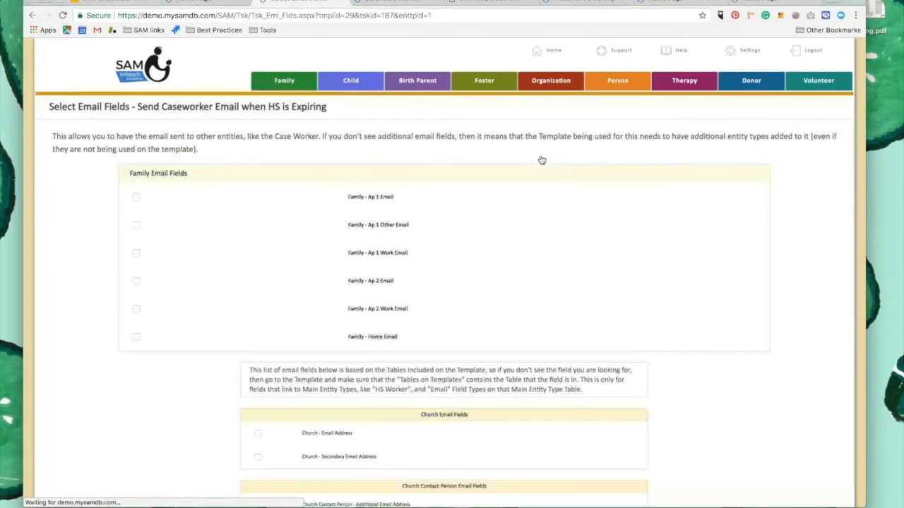
Send the email to the Social Worker/Case Manager - Work Email field from the system default email account, saving both settings
{"action": "scroll", "coordinate": [492, 210], "scroll_direction": "down", "scroll_amount": 1}
{"action": "scroll", "coordinate": [492, 209], "scroll_direction": "down", "scroll_amount": 10}
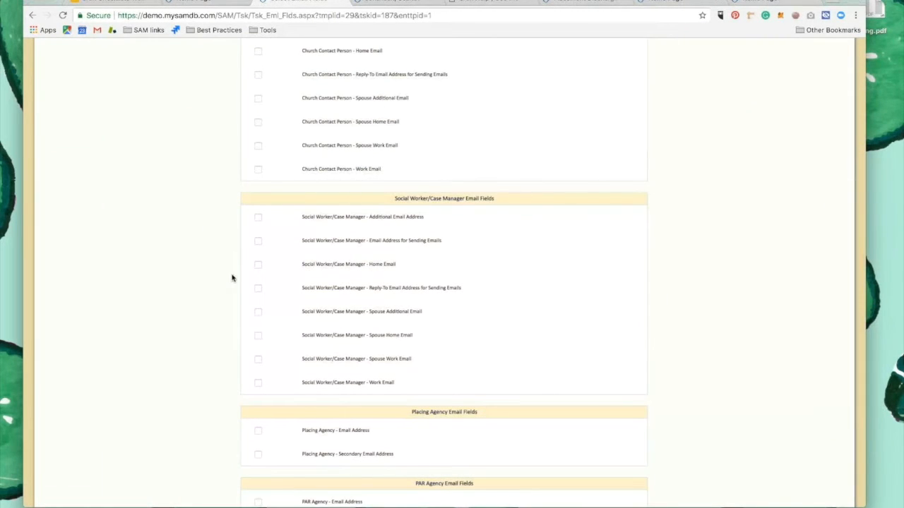
{"action": "left_click", "coordinate": [257, 382]}
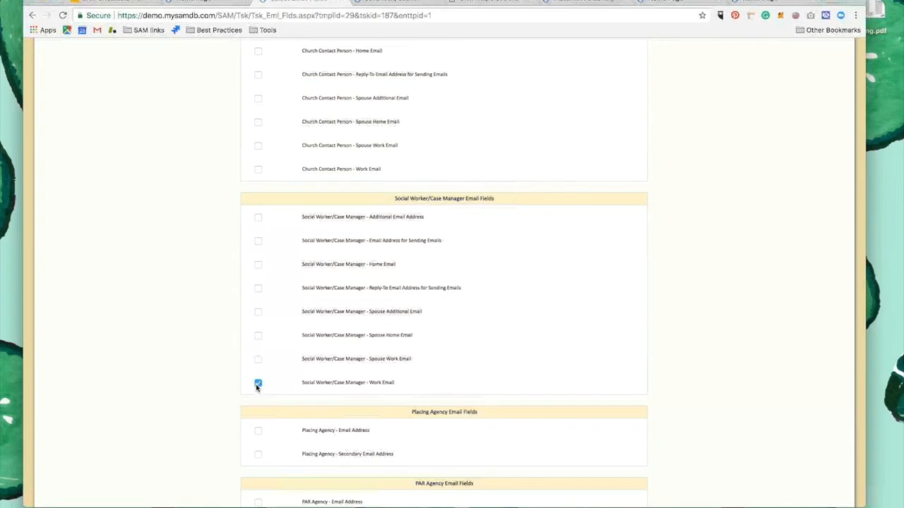
{"action": "scroll", "coordinate": [496, 347], "scroll_direction": "down", "scroll_amount": 5}
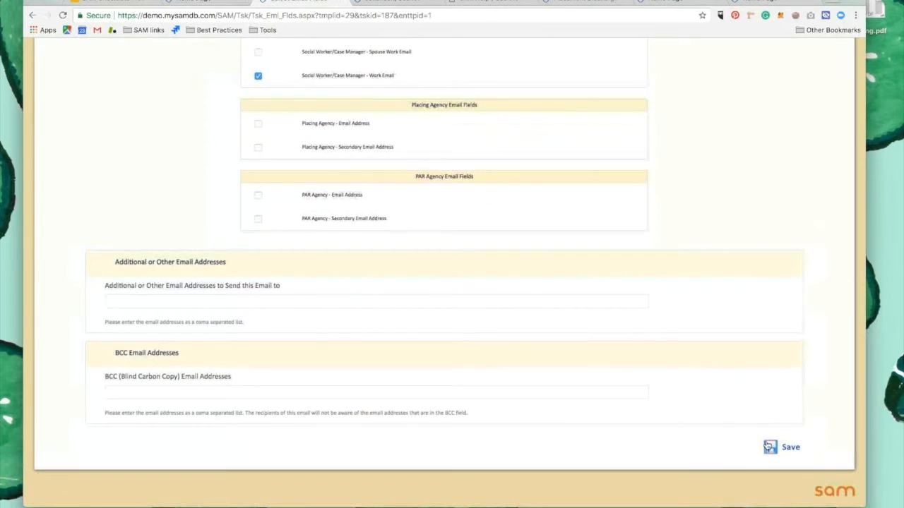
{"action": "left_click", "coordinate": [784, 459]}
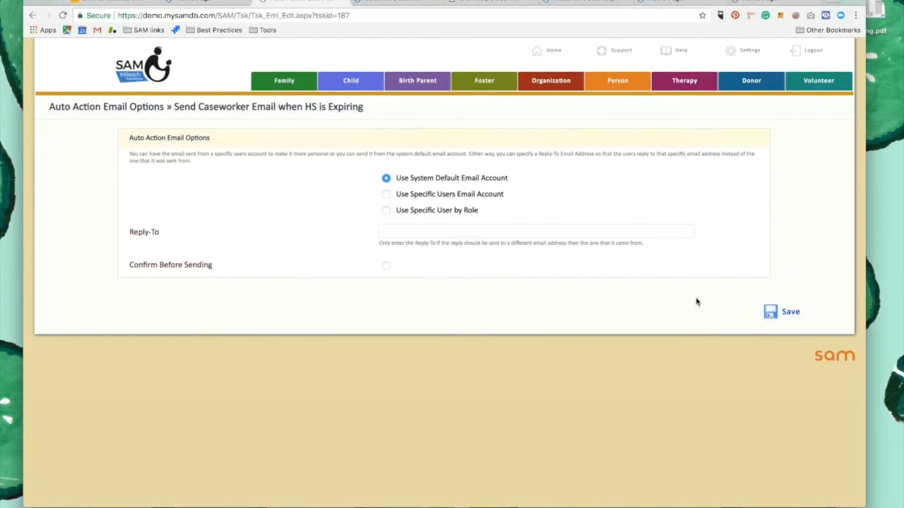
{"action": "left_click", "coordinate": [799, 317]}
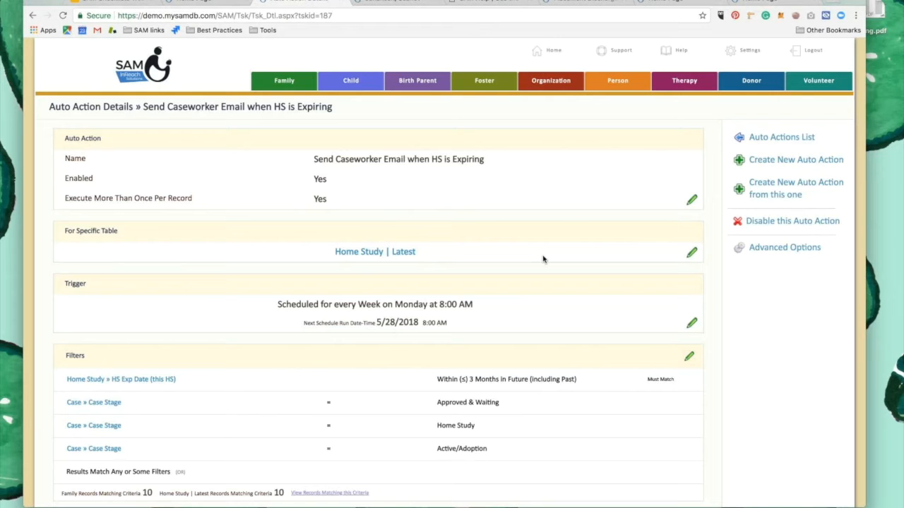
Review the completed auto action's trigger, filters, email details, subject and body
{"action": "scroll", "coordinate": [446, 335], "scroll_direction": "down", "scroll_amount": 3}
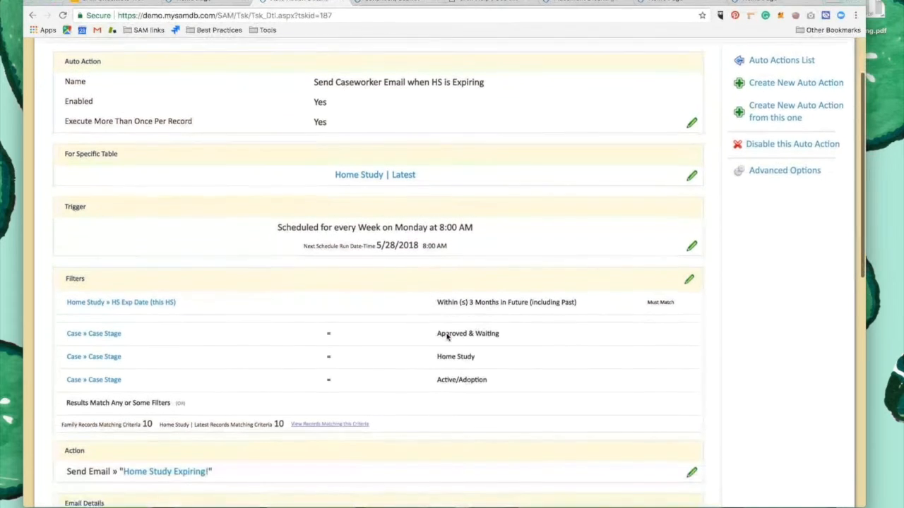
{"action": "scroll", "coordinate": [446, 334], "scroll_direction": "down", "scroll_amount": 10}
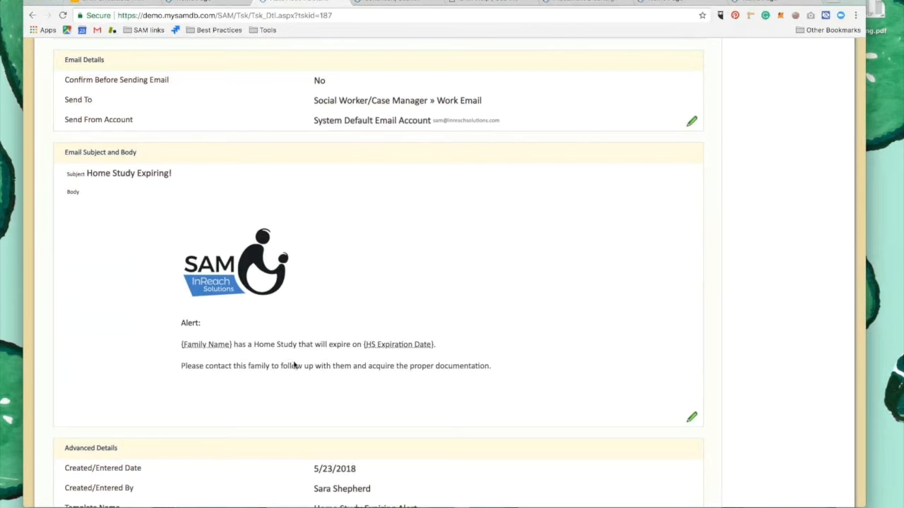
{"action": "scroll", "coordinate": [428, 379], "scroll_direction": "down", "scroll_amount": 2}
{"action": "scroll", "coordinate": [428, 379], "scroll_direction": "up", "scroll_amount": 15}
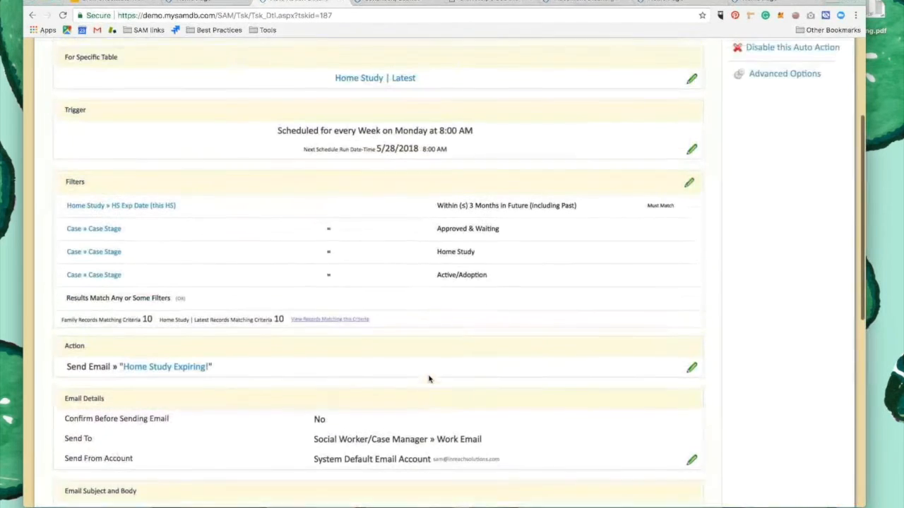
{"action": "scroll", "coordinate": [429, 379], "scroll_direction": "down", "scroll_amount": 2}
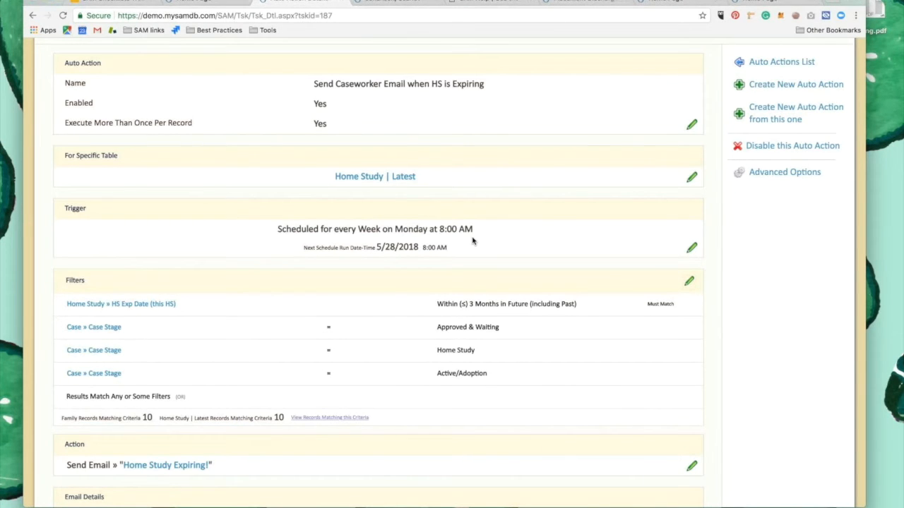
{"action": "scroll", "coordinate": [472, 241], "scroll_direction": "up", "scroll_amount": 1}
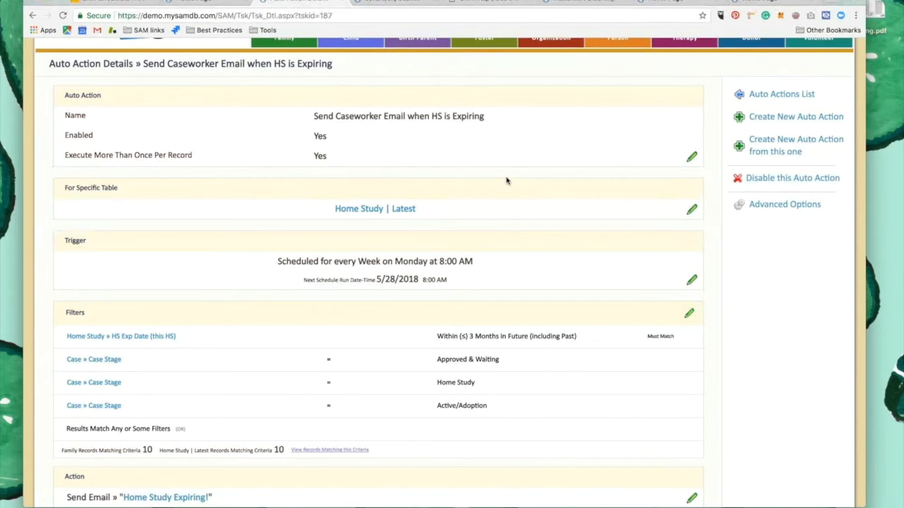
{"action": "scroll", "coordinate": [505, 181], "scroll_direction": "up", "scroll_amount": 2}
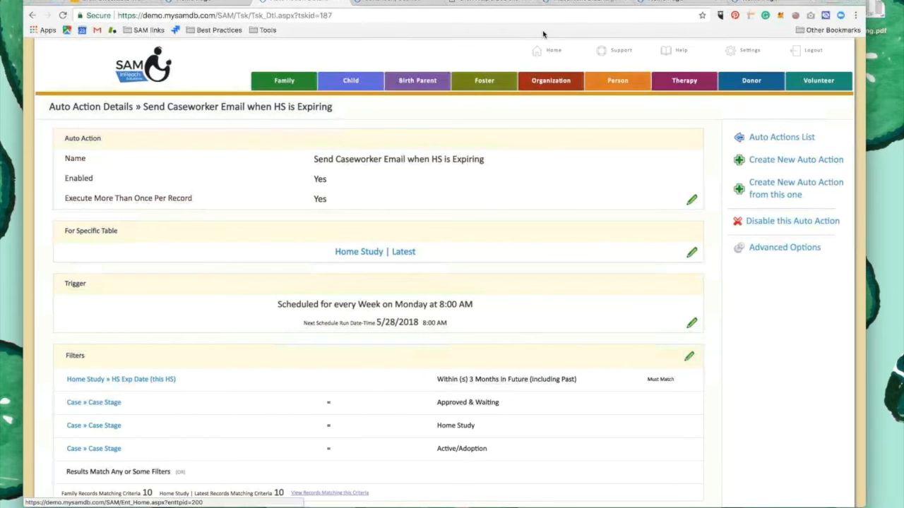
Check the Placement Discharges | Current Month report and open the Template Designer's list of templates from Settings
{"action": "left_click", "coordinate": [586, 2]}
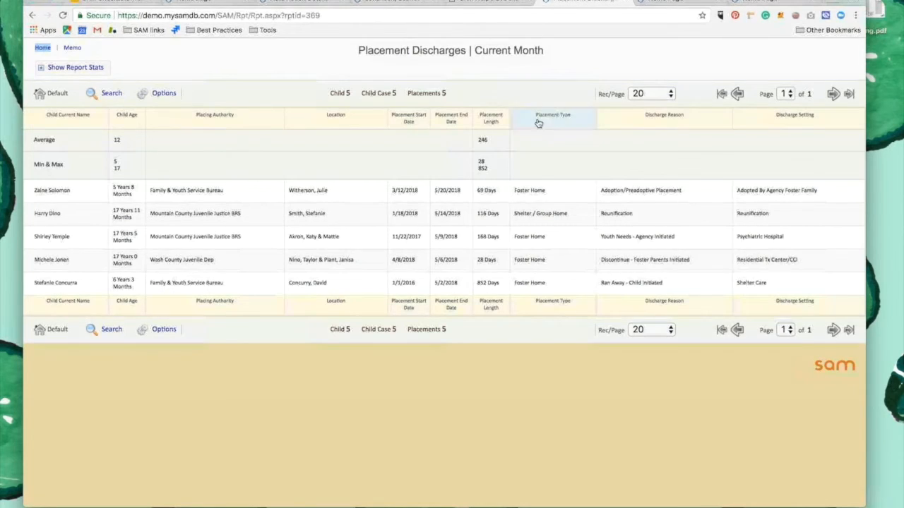
{"action": "left_click", "coordinate": [677, 2]}
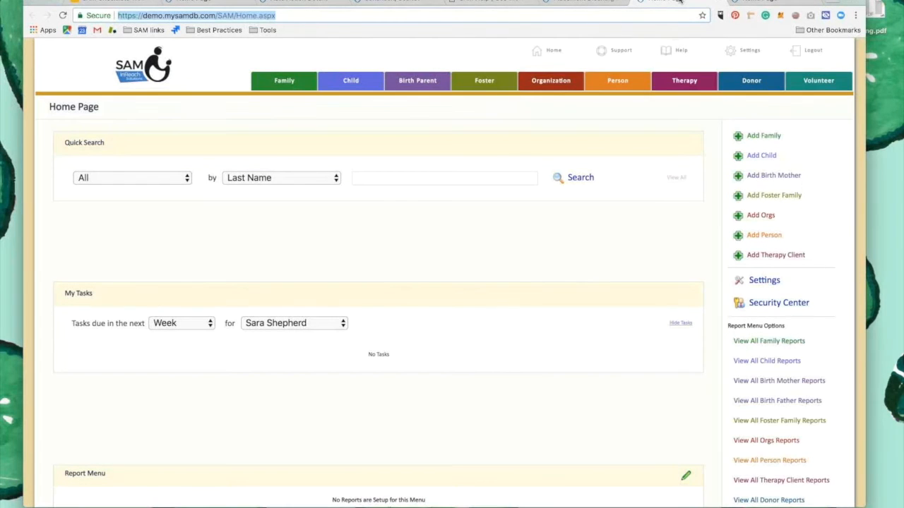
{"action": "left_click", "coordinate": [752, 55]}
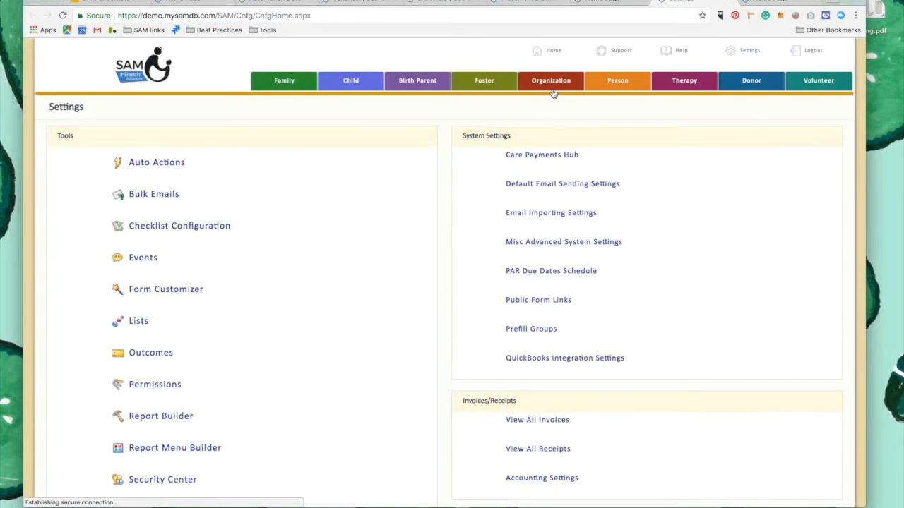
{"action": "scroll", "coordinate": [325, 184], "scroll_direction": "down", "scroll_amount": 3}
{"action": "scroll", "coordinate": [321, 186], "scroll_direction": "down", "scroll_amount": 2}
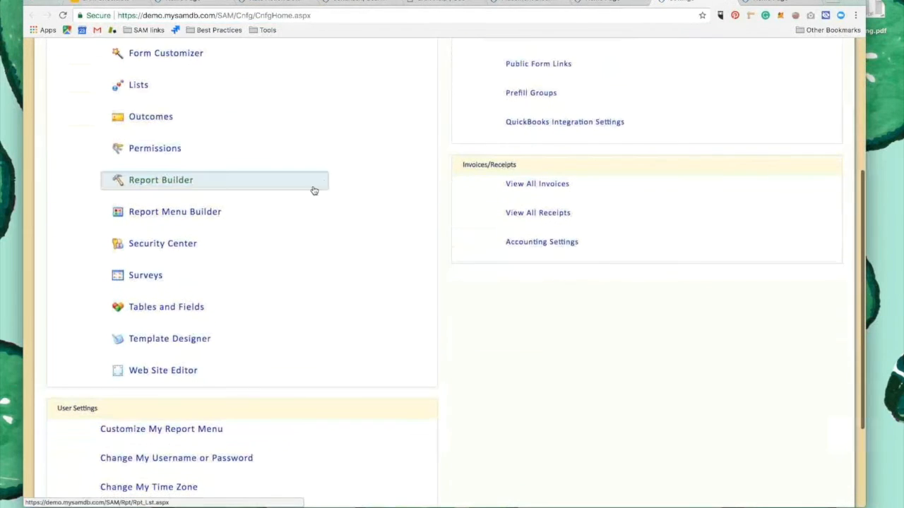
{"action": "left_click", "coordinate": [133, 339]}
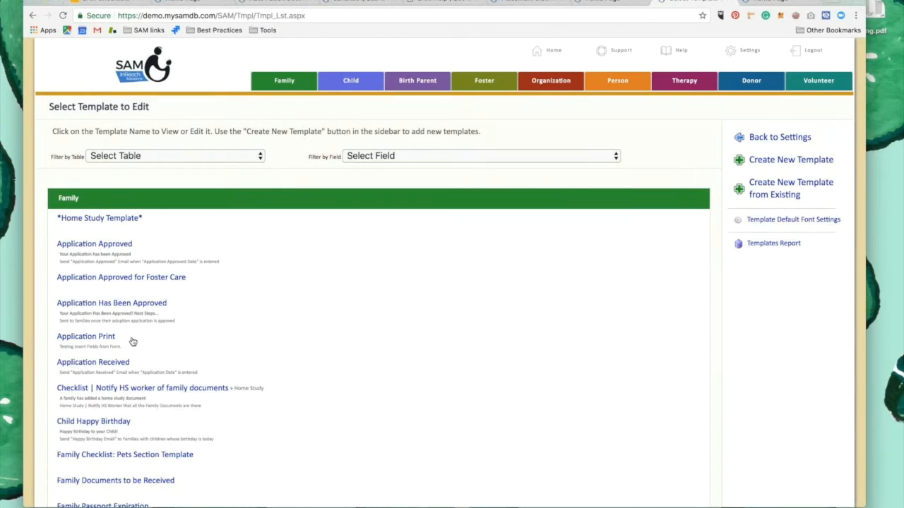
Create a template named "Monthly Placement Discharge Report" with the subject "Here are the placement discharges for this month"
{"action": "left_click", "coordinate": [778, 164]}
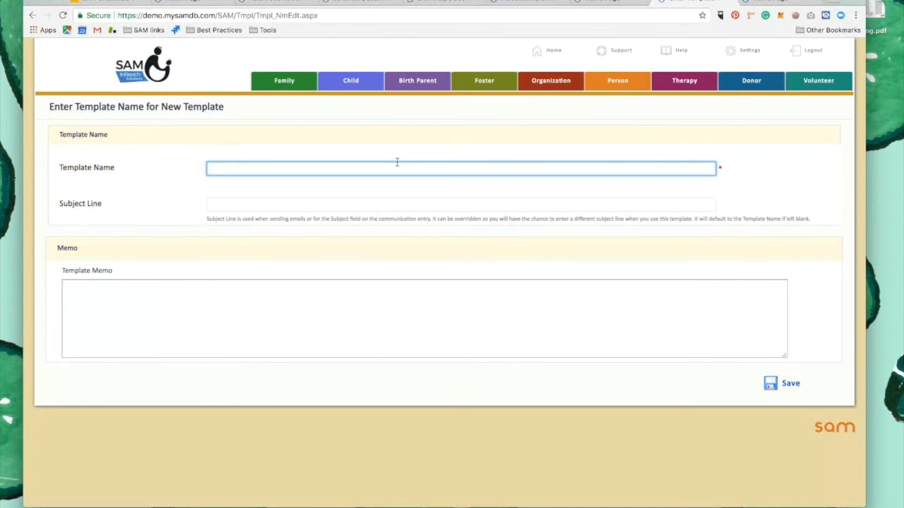
{"action": "type", "text": "Monthly Placement Discha"}
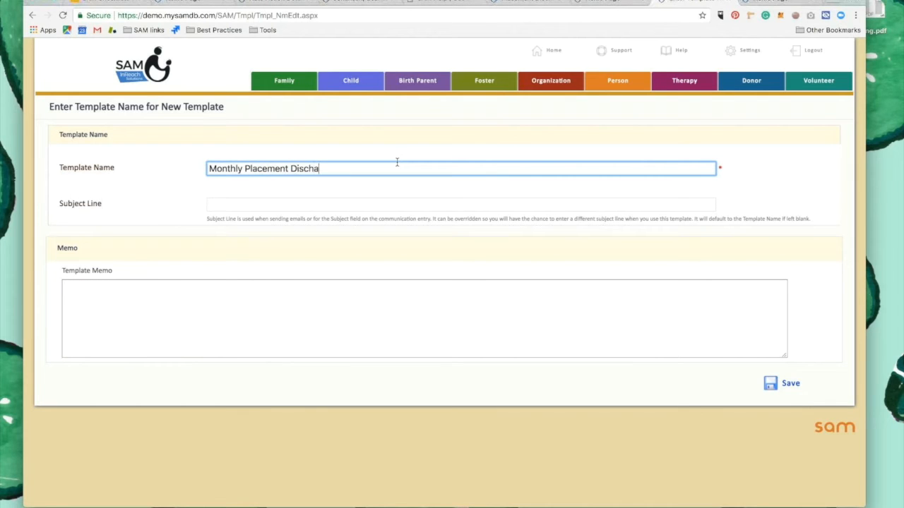
{"action": "type", "text": "rge Report"}
{"action": "key", "text": "Tab"}
{"action": "type", "text": "Here are "}
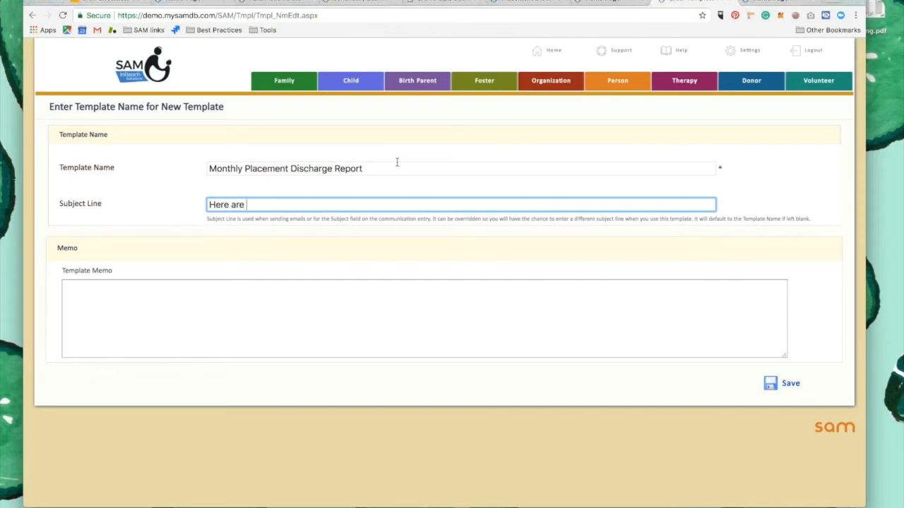
{"action": "type", "text": "the placement dis"}
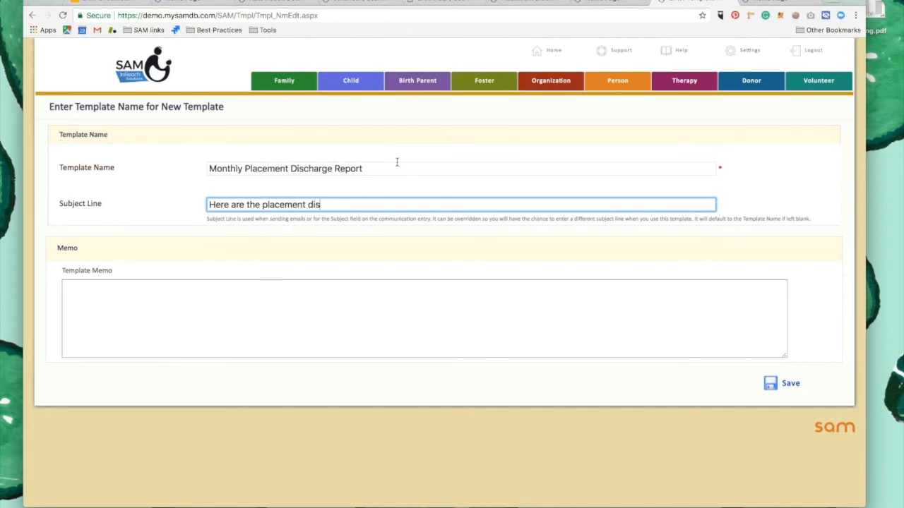
{"action": "type", "text": "charges for this month"}
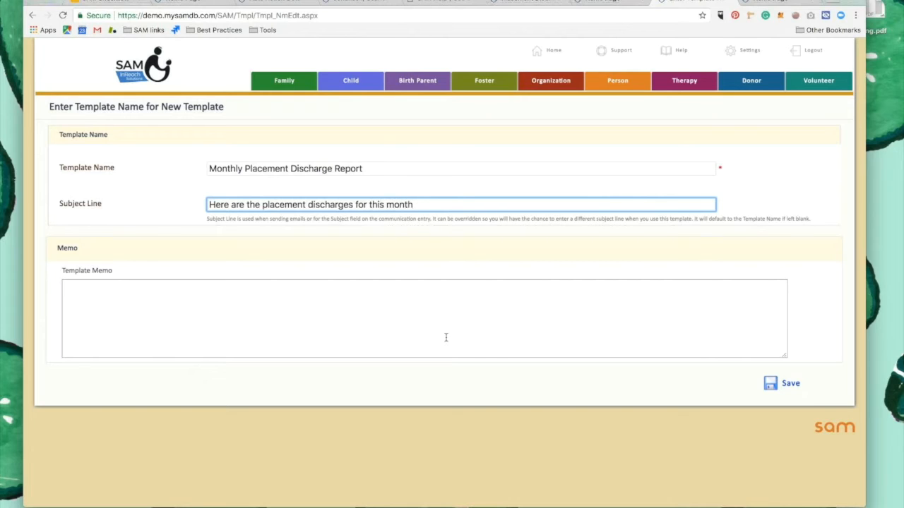
{"action": "left_click", "coordinate": [779, 383]}
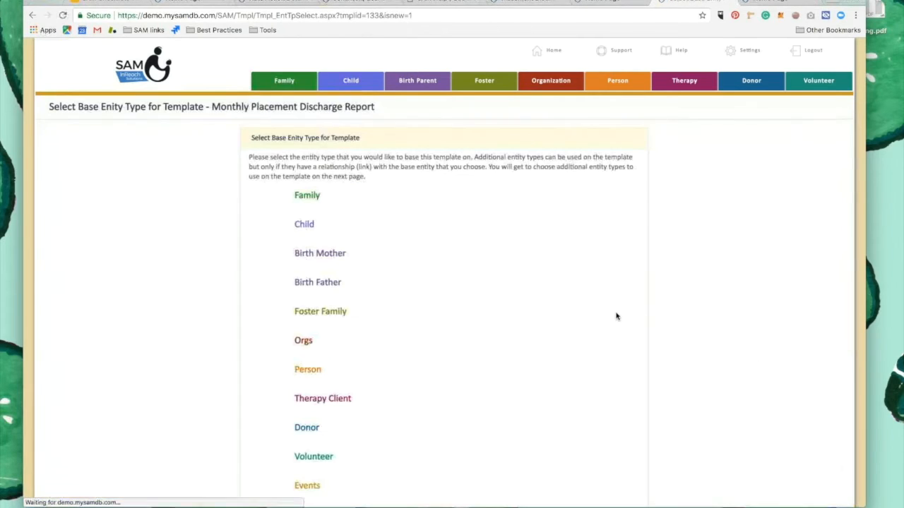
Base the new template on the Generic entity type
{"action": "scroll", "coordinate": [396, 240], "scroll_direction": "down", "scroll_amount": 1}
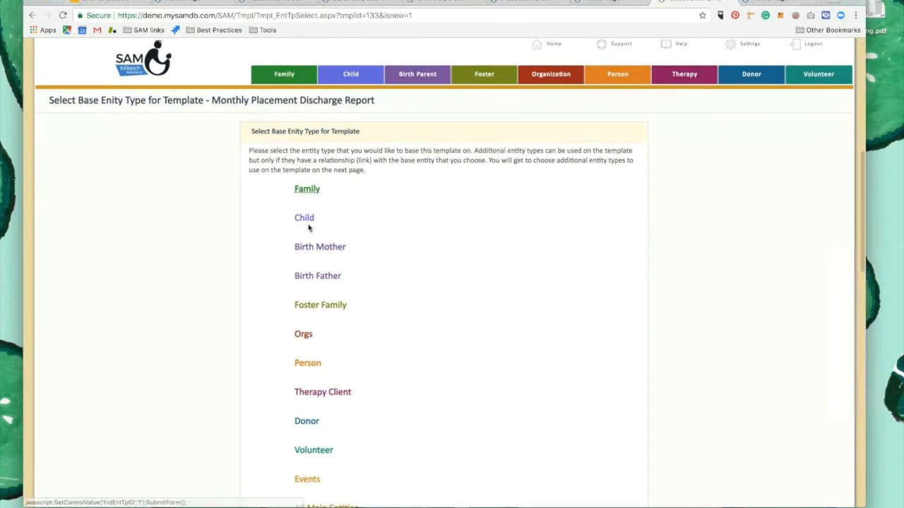
{"action": "scroll", "coordinate": [309, 212], "scroll_direction": "down", "scroll_amount": 2}
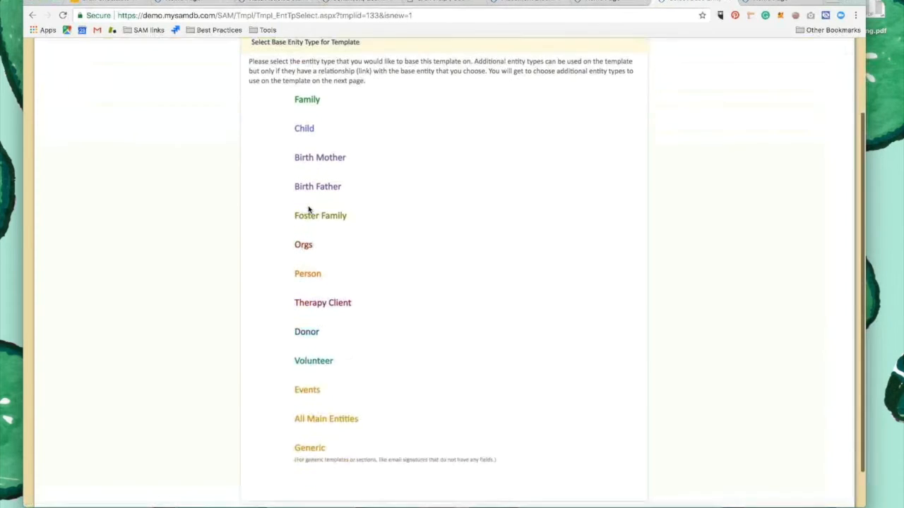
{"action": "scroll", "coordinate": [309, 209], "scroll_direction": "down", "scroll_amount": 3}
{"action": "left_click", "coordinate": [311, 408]}
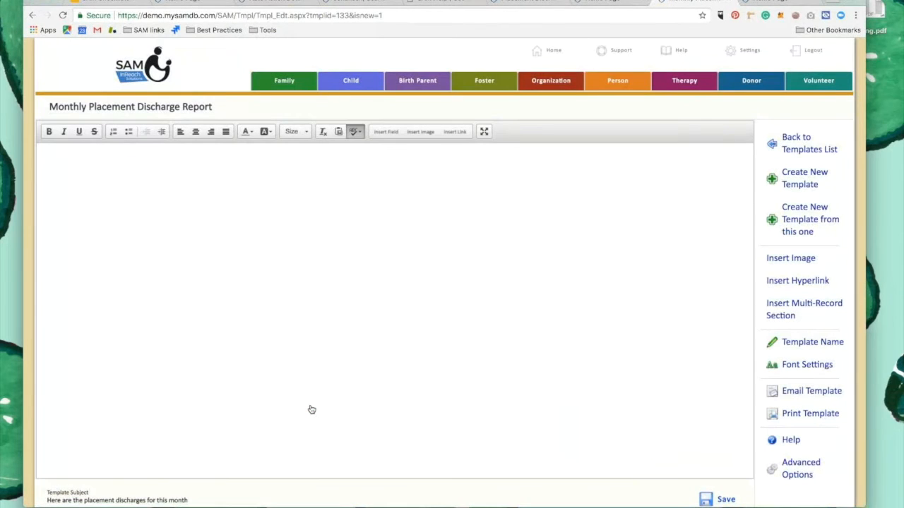
Write the template body as "Hi there," followed by a separate line "here's the discharges that have happened:"
{"action": "left_click", "coordinate": [137, 201]}
{"action": "type", "text": "https://demo.mysamdb.com/SAM/Home.aspx"}
{"action": "key", "text": "ctrl+a"}
{"action": "key", "text": "BackSpace"}
{"action": "type", "text": "Hi there,  "}
{"action": "type", "text": "here's the disch"}
{"action": "type", "text": "arges that h"}
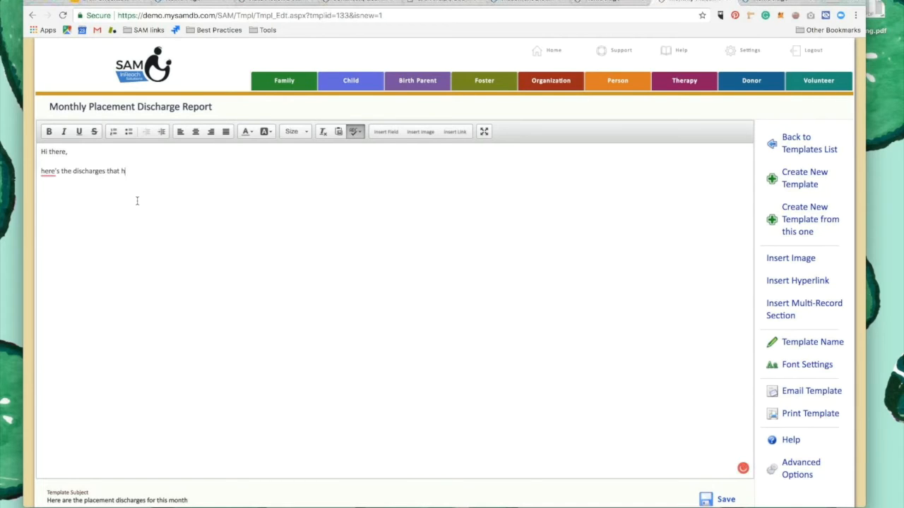
{"action": "type", "text": "ave happened:"}
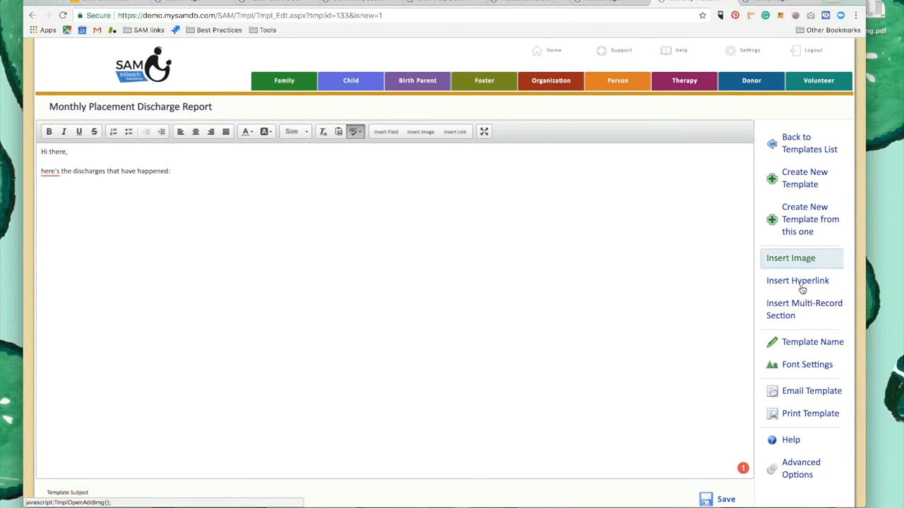
{"action": "scroll", "coordinate": [798, 290], "scroll_direction": "down", "scroll_amount": 2}
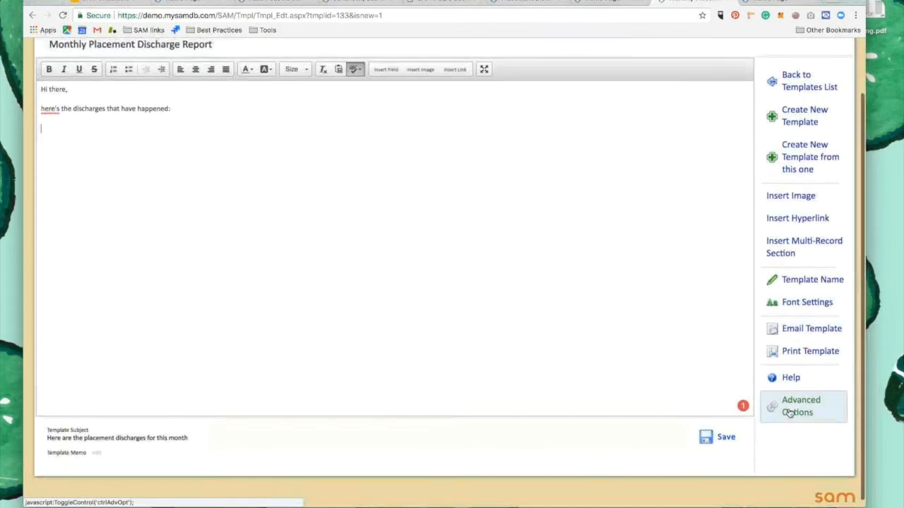
{"action": "scroll", "coordinate": [783, 408], "scroll_direction": "up", "scroll_amount": 2}
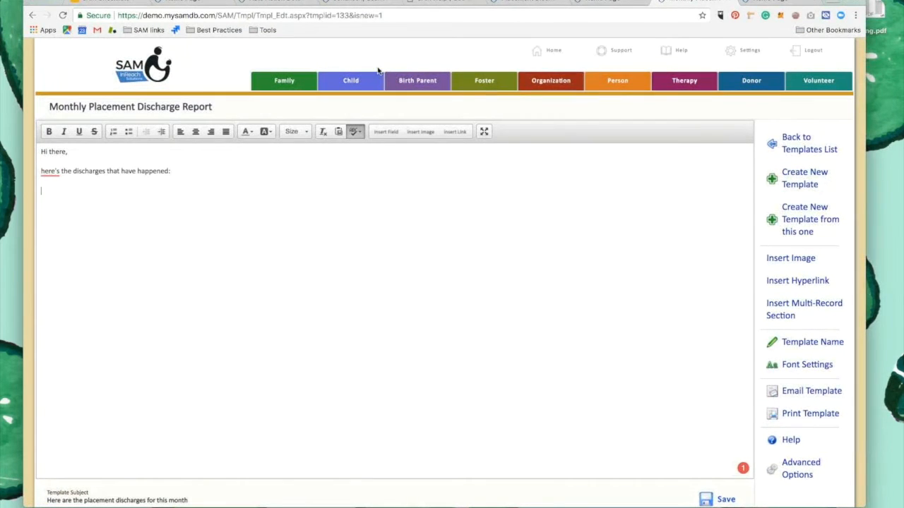
Create a new template named "Placement Discharge Report 2" with the subject line "Placement Discharges"
{"action": "left_click", "coordinate": [809, 192]}
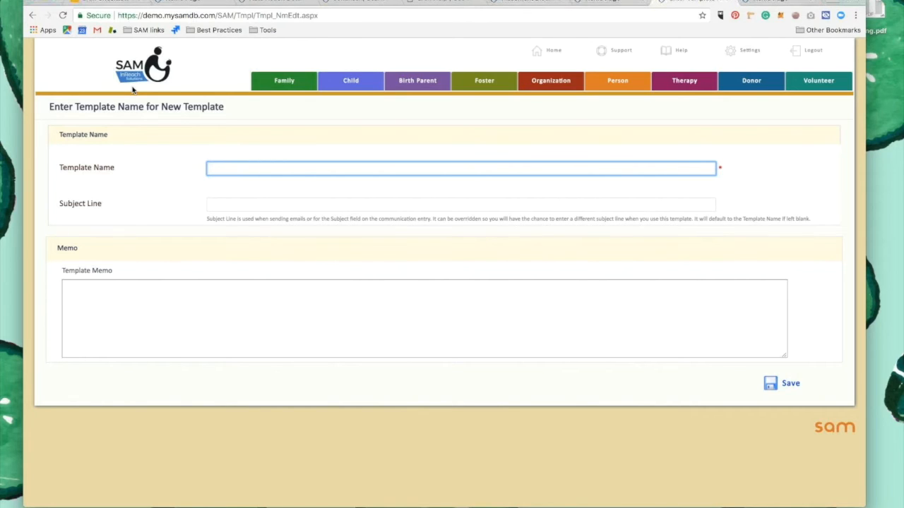
{"action": "type", "text": "Placement Discharge Report"}
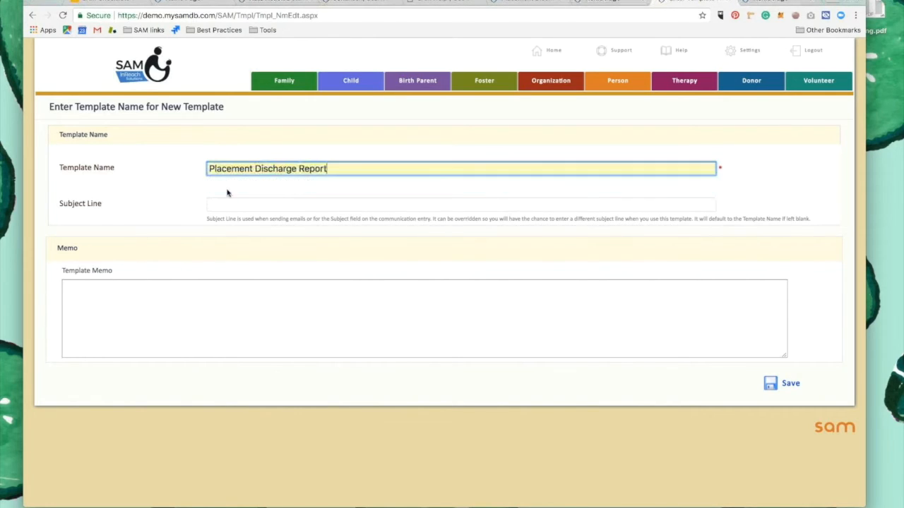
{"action": "left_click", "coordinate": [230, 184]}
{"action": "left_click", "coordinate": [226, 204]}
{"action": "type", "text": "Placement"}
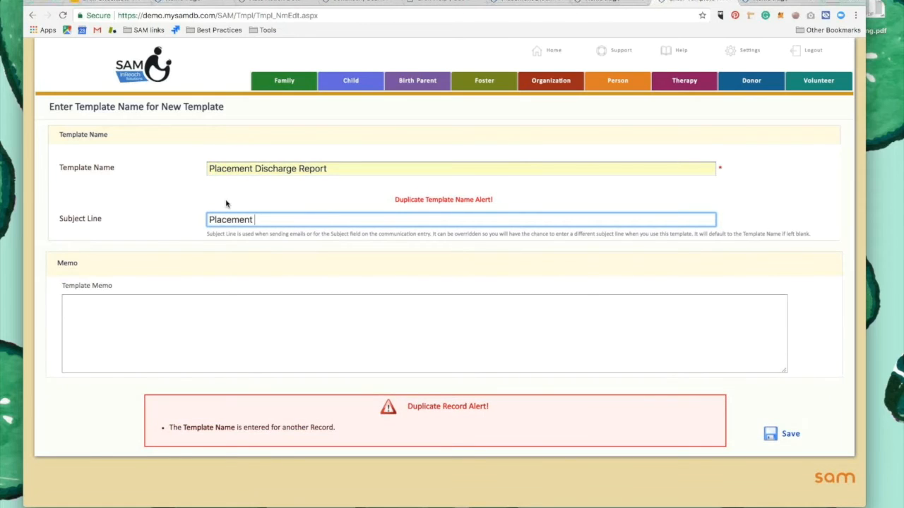
{"action": "type", "text": " Dishccharges"}
{"action": "left_click", "coordinate": [348, 169]}
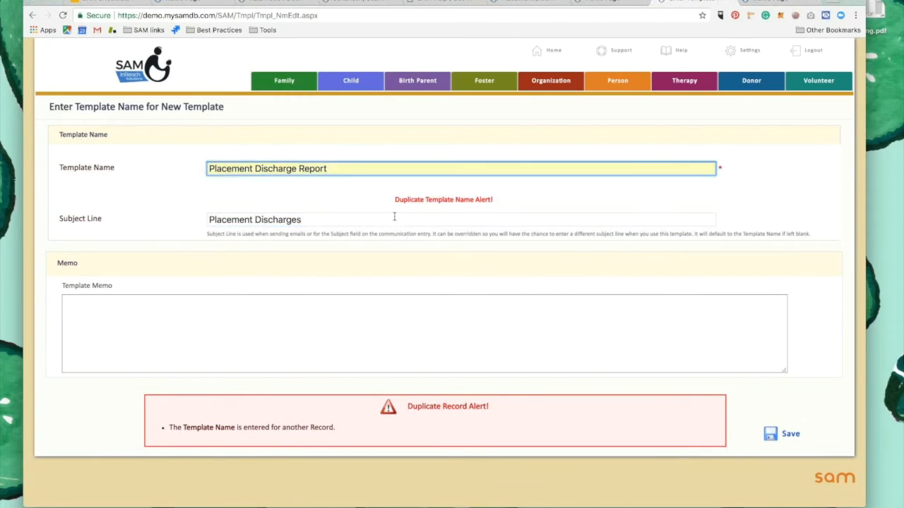
{"action": "type", "text": "2"}
{"action": "left_click", "coordinate": [773, 434]}
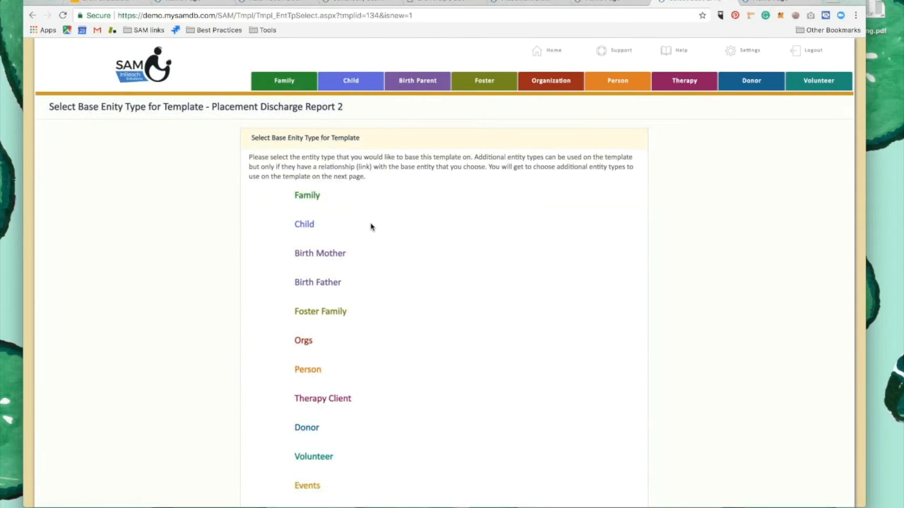
Base the new template on the Family entity type without adding any additional tables
{"action": "scroll", "coordinate": [371, 227], "scroll_direction": "down", "scroll_amount": 2}
{"action": "scroll", "coordinate": [371, 227], "scroll_direction": "down", "scroll_amount": 4}
{"action": "scroll", "coordinate": [369, 226], "scroll_direction": "up", "scroll_amount": 3}
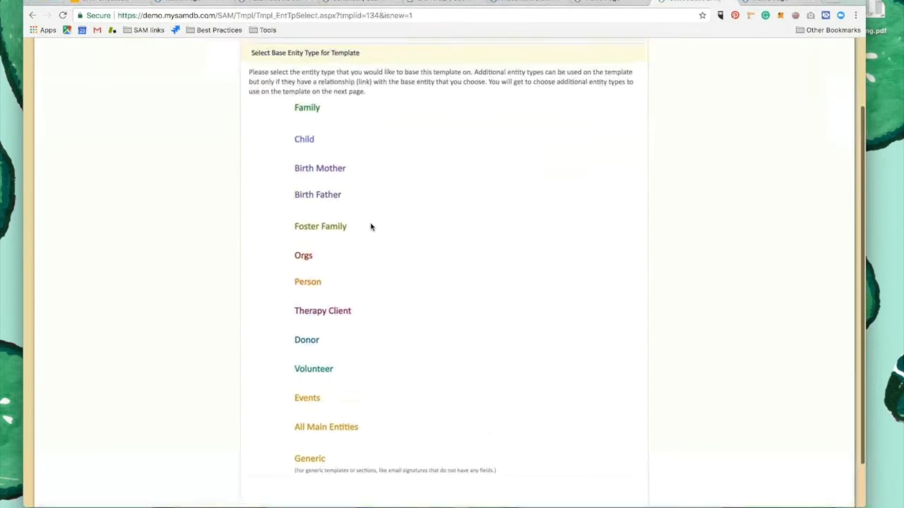
{"action": "left_click", "coordinate": [308, 111]}
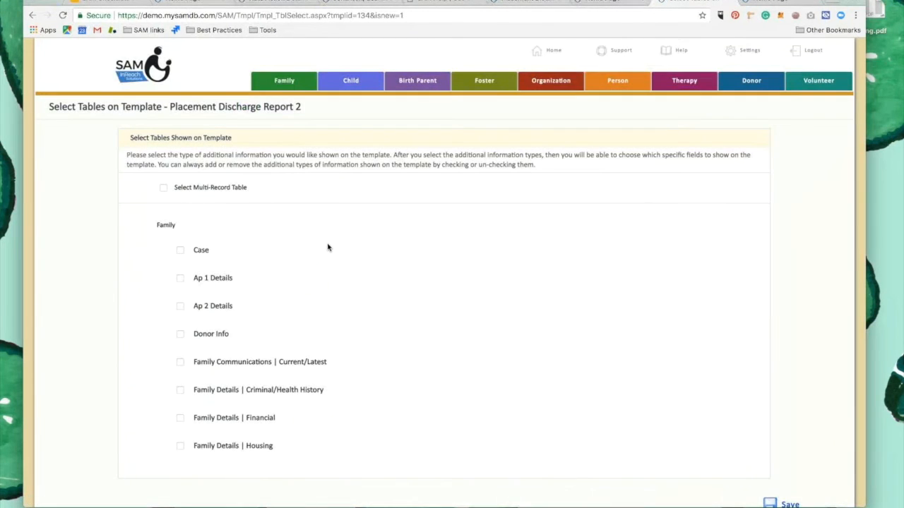
{"action": "scroll", "coordinate": [327, 247], "scroll_direction": "down", "scroll_amount": 3}
{"action": "left_click", "coordinate": [789, 445]}
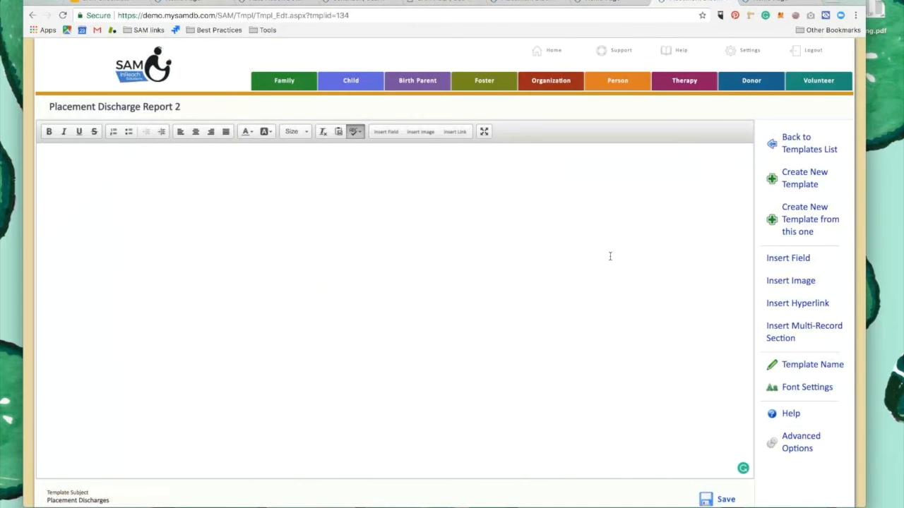
Look through the template-reports available for the Family-based template for a placement discharge report
{"action": "left_click", "coordinate": [795, 261]}
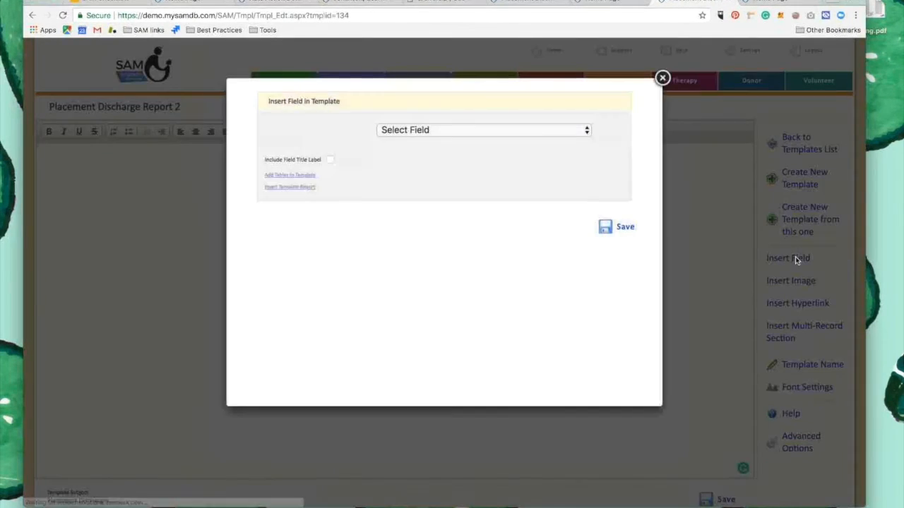
{"action": "left_click", "coordinate": [290, 189]}
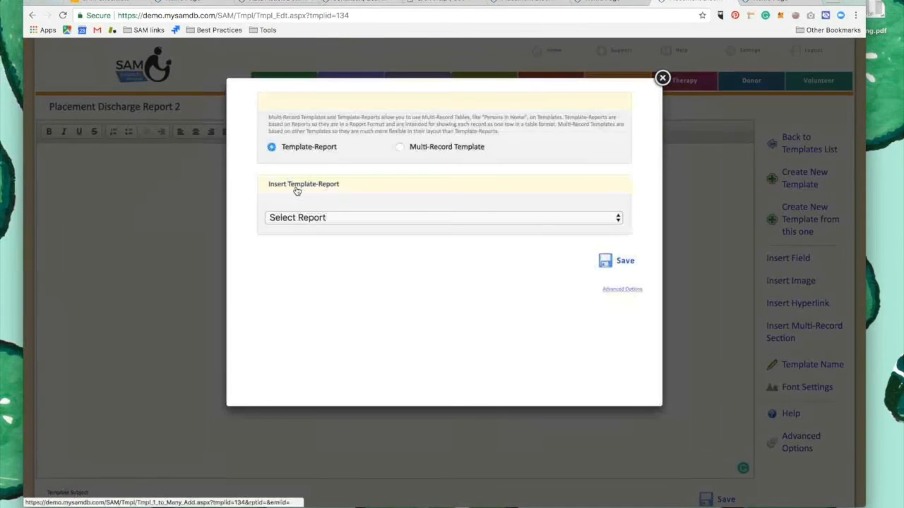
{"action": "left_click", "coordinate": [383, 219]}
{"action": "scroll", "coordinate": [377, 331], "scroll_direction": "down", "scroll_amount": 4}
{"action": "scroll", "coordinate": [376, 331], "scroll_direction": "down", "scroll_amount": 3}
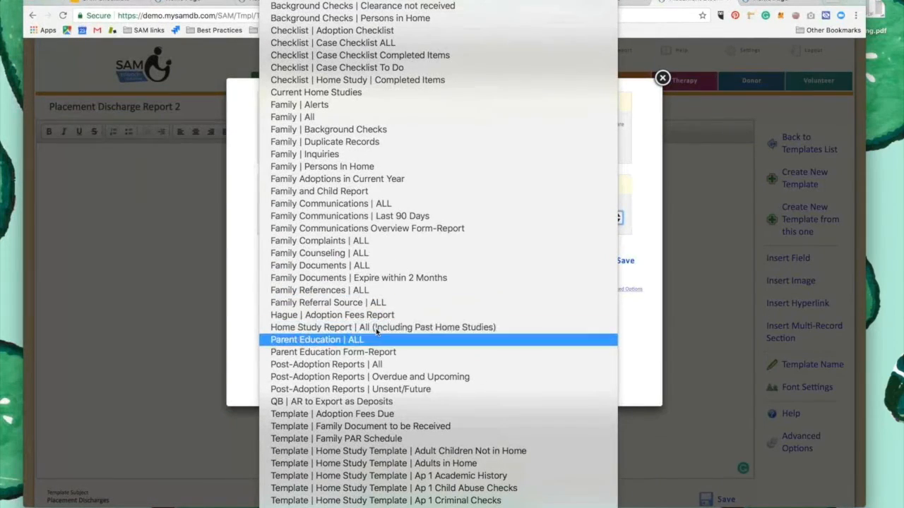
{"action": "scroll", "coordinate": [375, 396], "scroll_direction": "down", "scroll_amount": 5}
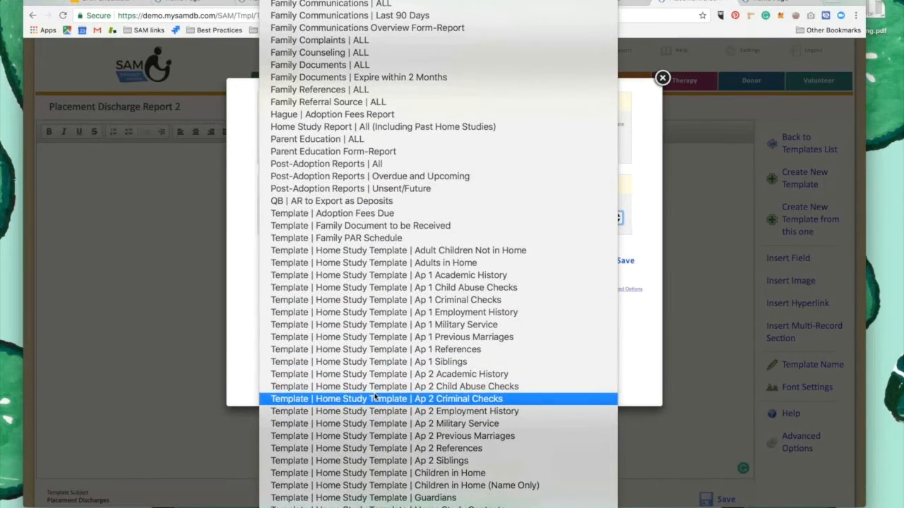
{"action": "left_click", "coordinate": [245, 179]}
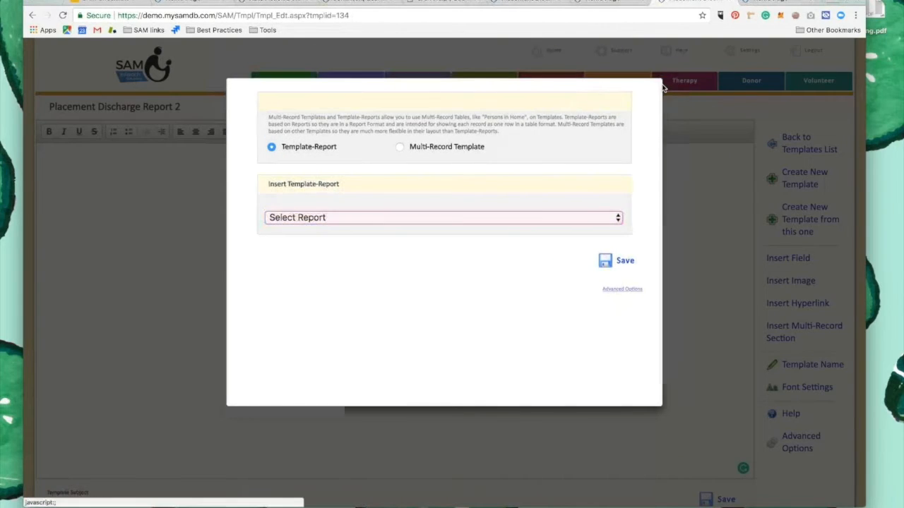
{"action": "left_click", "coordinate": [662, 86]}
Create another template named "Placement Discharge Report 3" without a subject line
{"action": "left_click", "coordinate": [789, 182]}
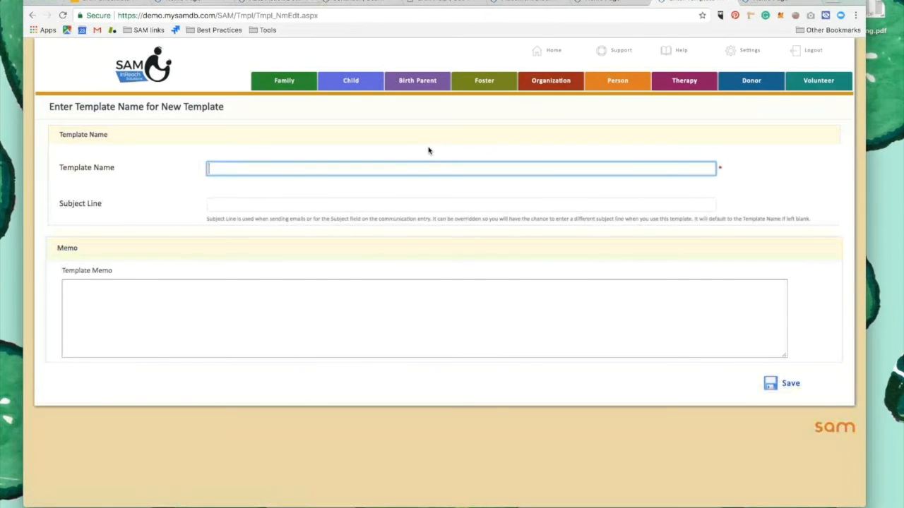
{"action": "type", "text": "Placement Discharge Report 3"}
{"action": "left_click", "coordinate": [424, 196]}
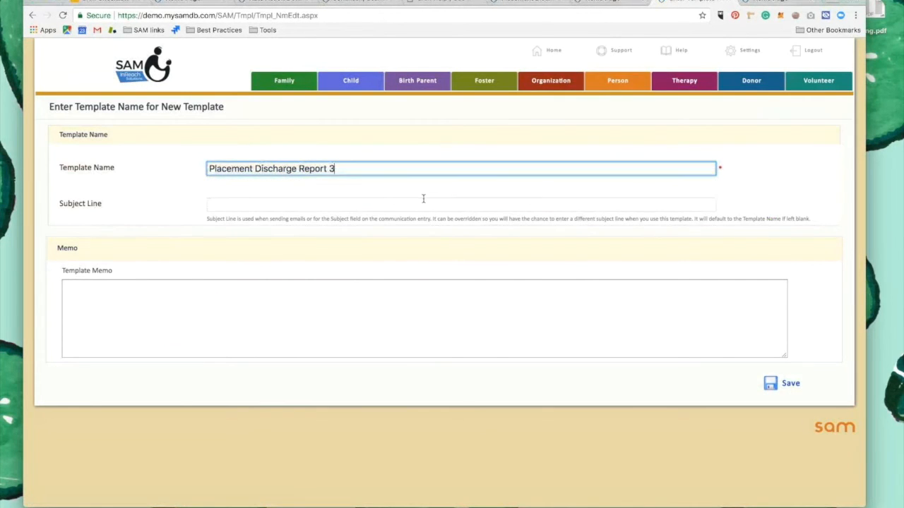
{"action": "left_click", "coordinate": [792, 386]}
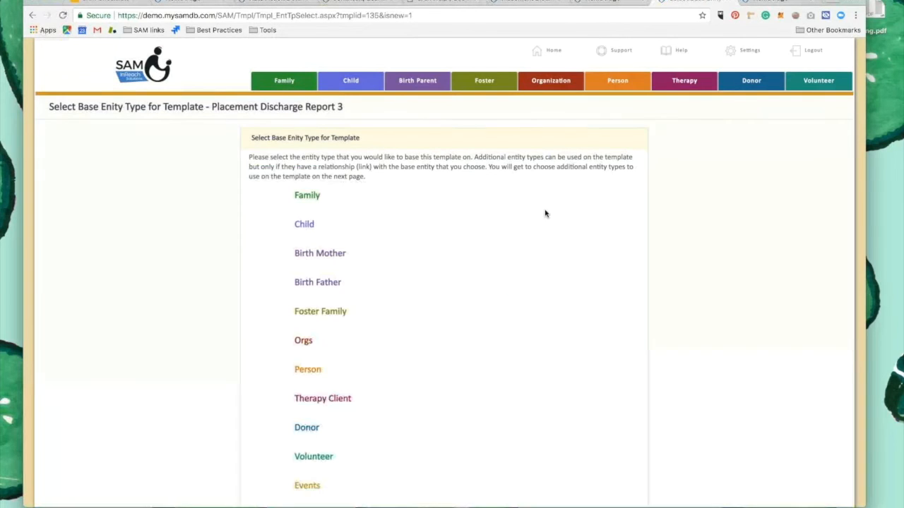
Base the new template on the Child entity type and save its table selection
{"action": "left_click", "coordinate": [304, 224]}
{"action": "left_click", "coordinate": [180, 250]}
{"action": "scroll", "coordinate": [533, 329], "scroll_direction": "down", "scroll_amount": 2}
{"action": "left_click", "coordinate": [803, 448]}
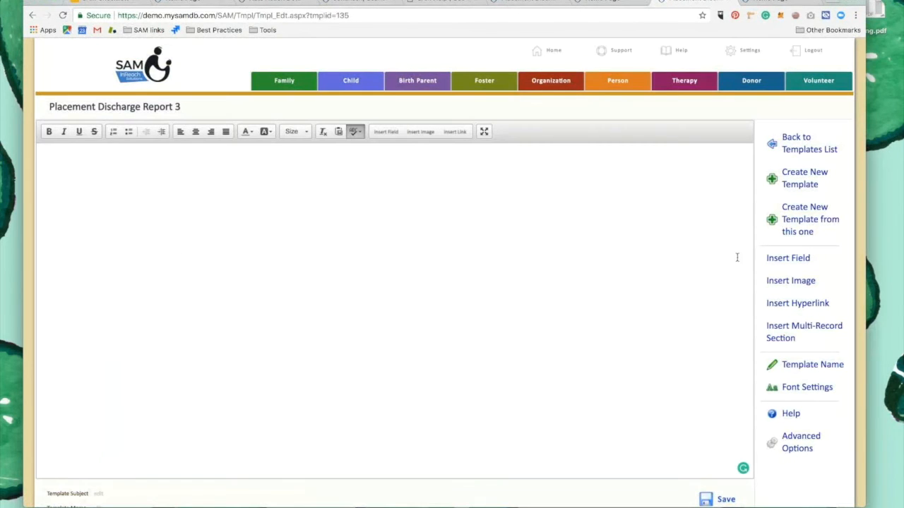
Insert the Placement Discharges | Current Month template-report into the body as a Generic - Non-Entity Specific Report
{"action": "left_click", "coordinate": [809, 262]}
{"action": "left_click", "coordinate": [290, 188]}
{"action": "left_click", "coordinate": [374, 169]}
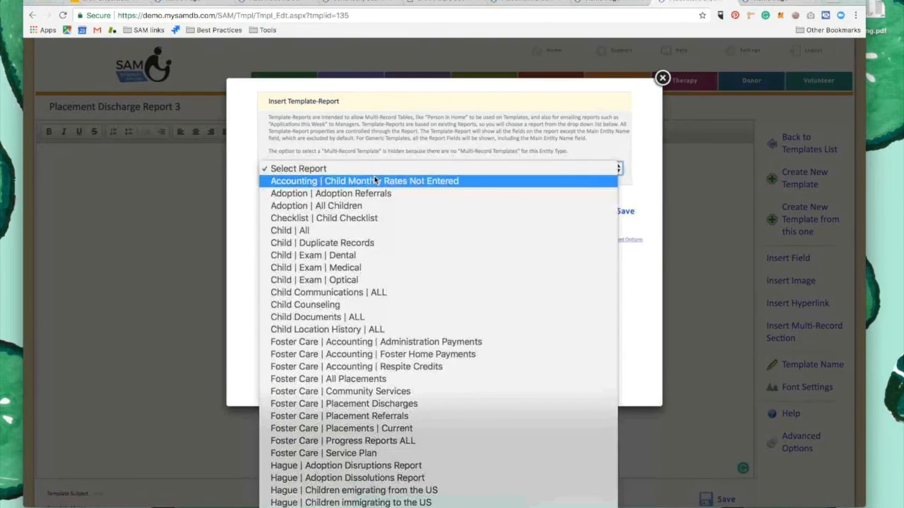
{"action": "scroll", "coordinate": [370, 232], "scroll_direction": "down", "scroll_amount": 3}
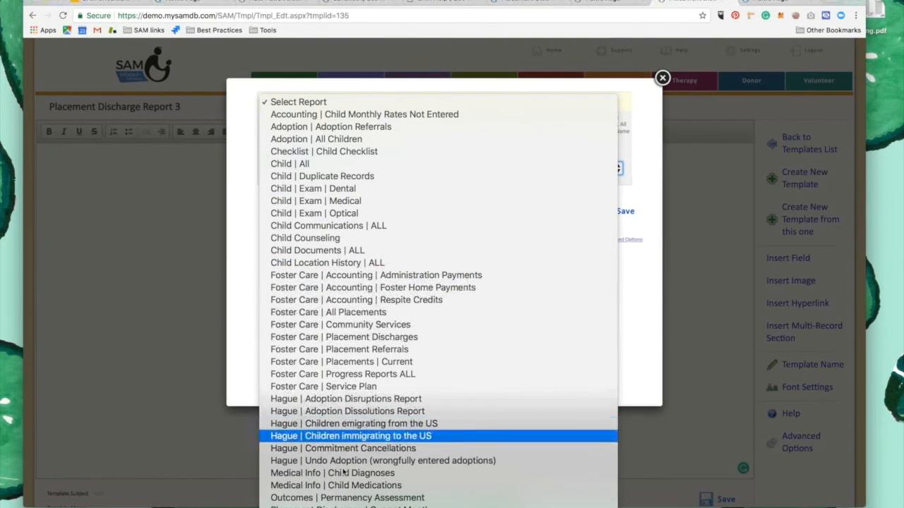
{"action": "left_click", "coordinate": [339, 505]}
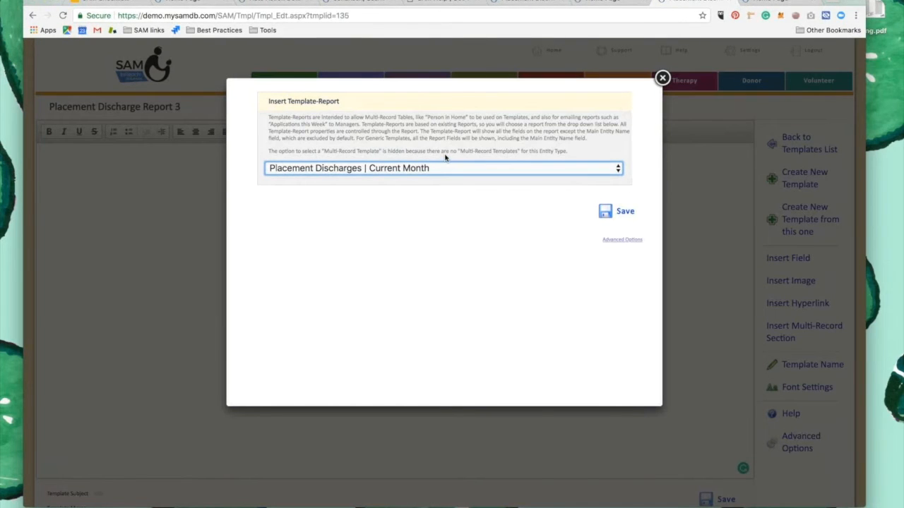
{"action": "left_click", "coordinate": [616, 243]}
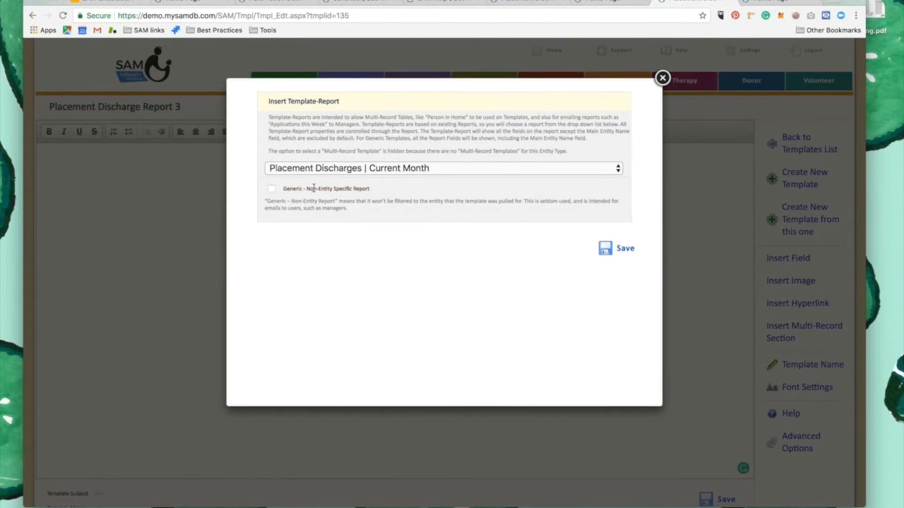
{"action": "left_click", "coordinate": [272, 189]}
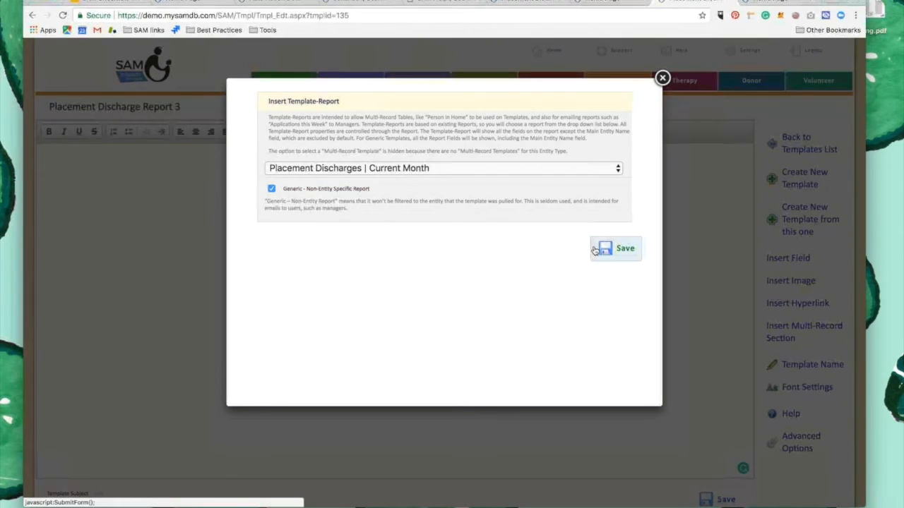
{"action": "left_click", "coordinate": [624, 249]}
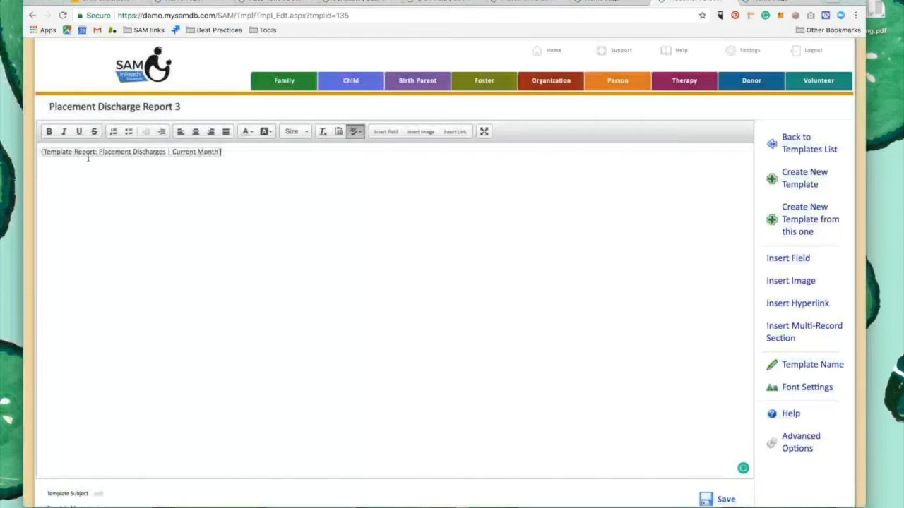
Write "Hi program manager," and "Here are this month's discharges:" on separate lines above the inserted template-report
{"action": "left_click", "coordinate": [40, 153]}
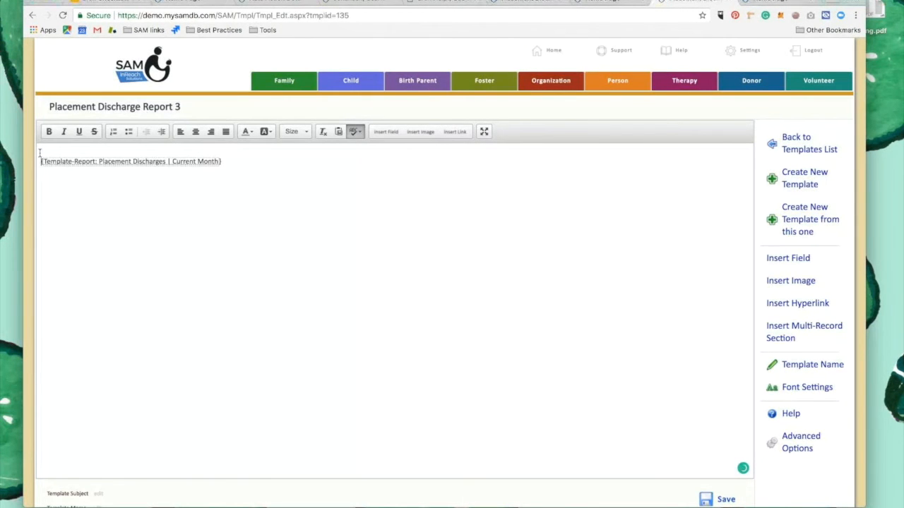
{"action": "key", "text": "Return"}
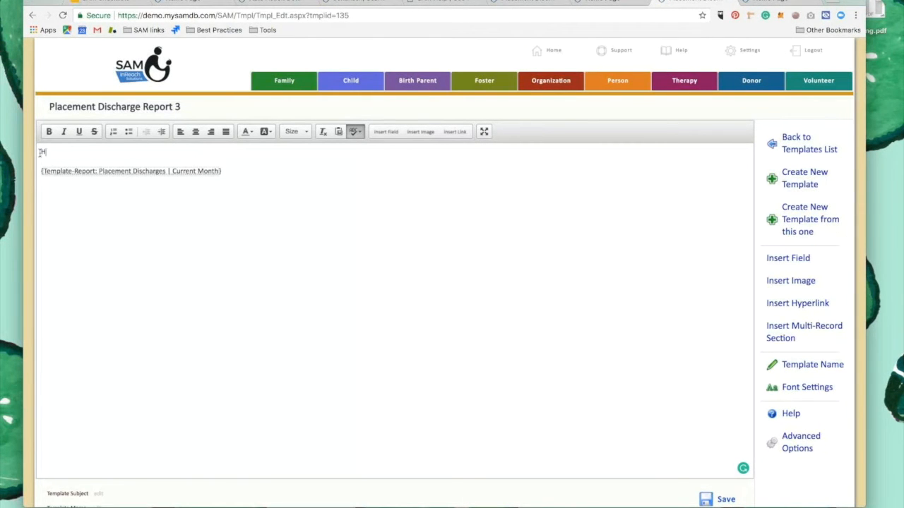
{"action": "type", "text": "Hi program manager,"}
{"action": "key", "text": "Return"}
{"action": "type", "text": "Here are this mn="}
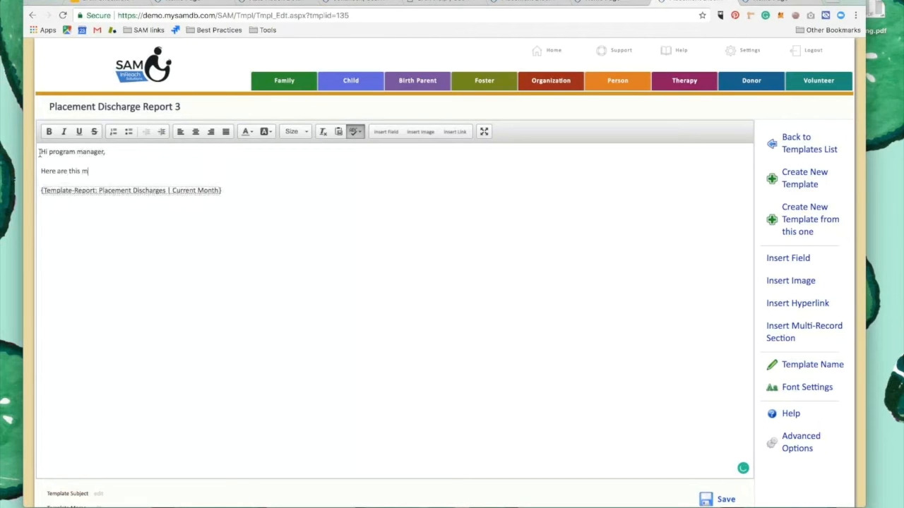
{"action": "key", "text": "BackSpace"}
{"action": "type", "text": "ont"}
Add the line "You can view the report here:" below the inserted template-report
{"action": "type", "text": "You can "}
{"action": "type", "text": "view the report:"}
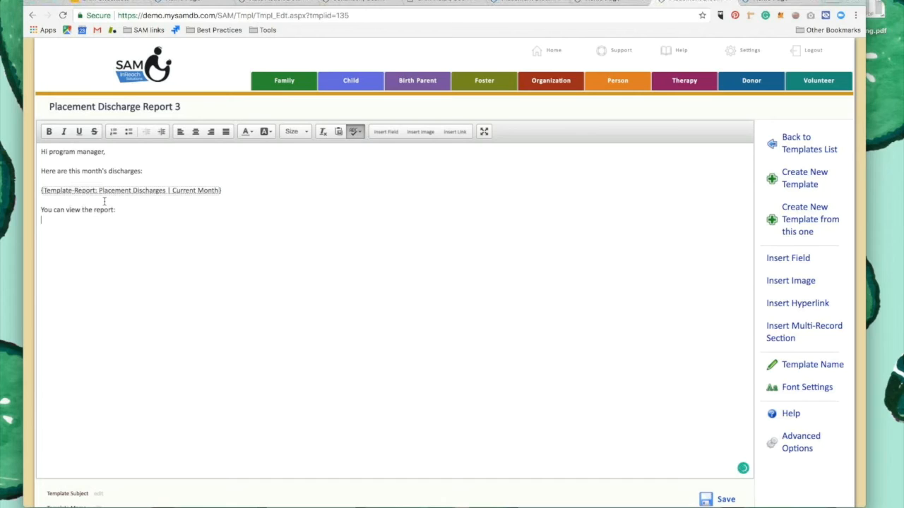
{"action": "key", "text": "Return"}
{"action": "type", "text": "here:"}
{"action": "scroll", "coordinate": [803, 355], "scroll_direction": "down", "scroll_amount": 2}
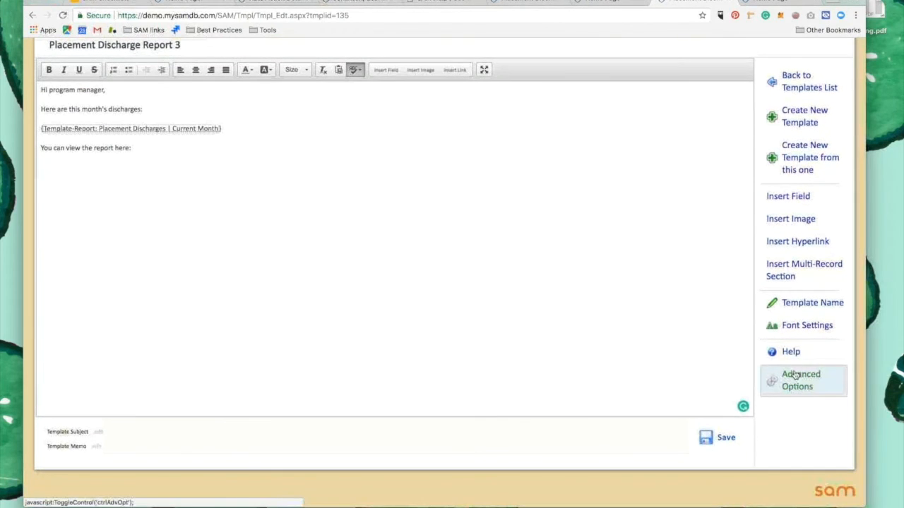
{"action": "left_click", "coordinate": [794, 377]}
{"action": "scroll", "coordinate": [796, 380], "scroll_direction": "down", "scroll_amount": 5}
{"action": "scroll", "coordinate": [796, 381], "scroll_direction": "down", "scroll_amount": 1}
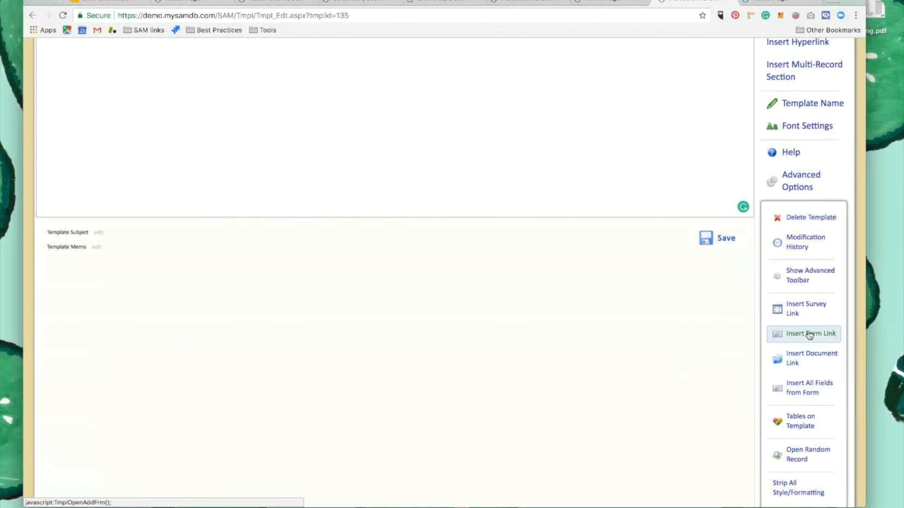
{"action": "scroll", "coordinate": [636, 96], "scroll_direction": "up", "scroll_amount": 8}
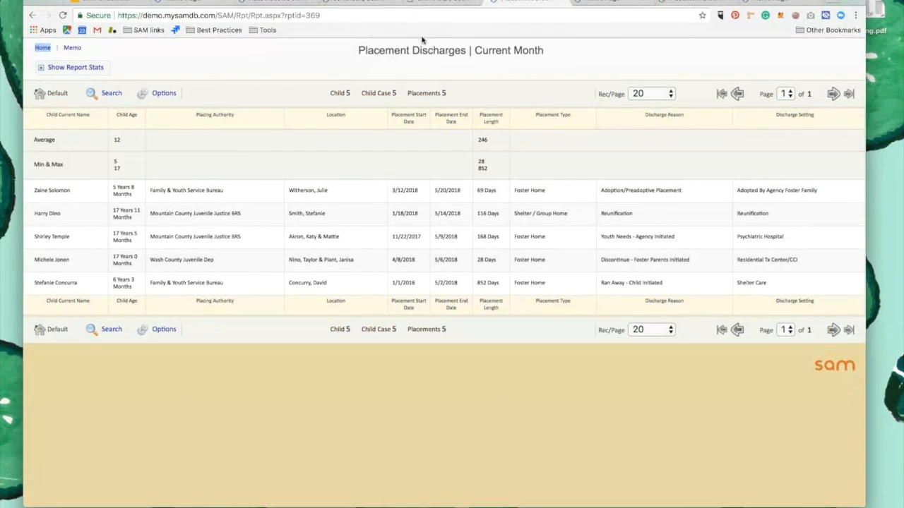
Copy the Placement Discharges | Current Month report's address and insert it as a hyperlink at the end of the template body
{"action": "left_click", "coordinate": [326, 15]}
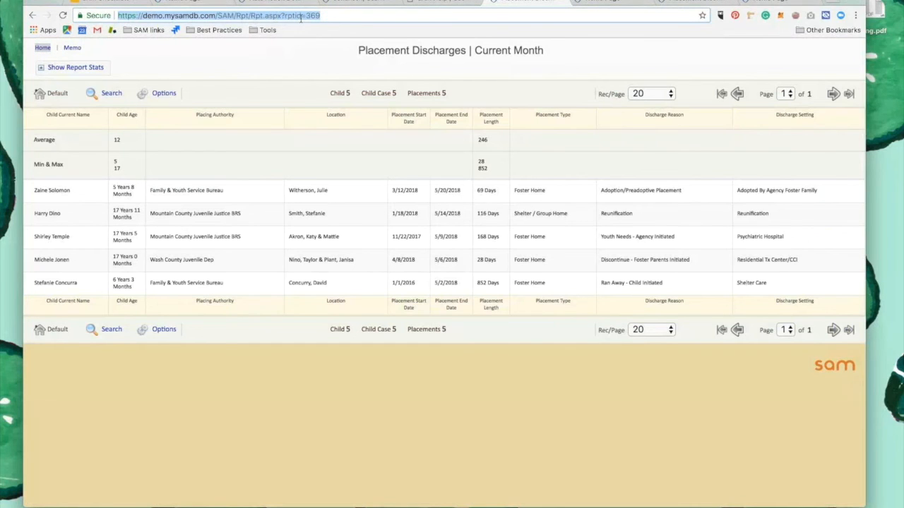
{"action": "left_click", "coordinate": [699, 4]}
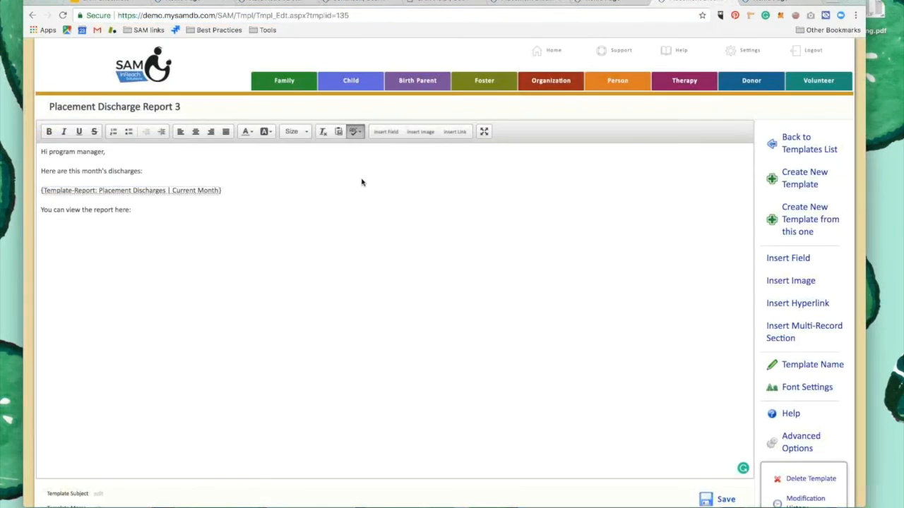
{"action": "left_click", "coordinate": [460, 131]}
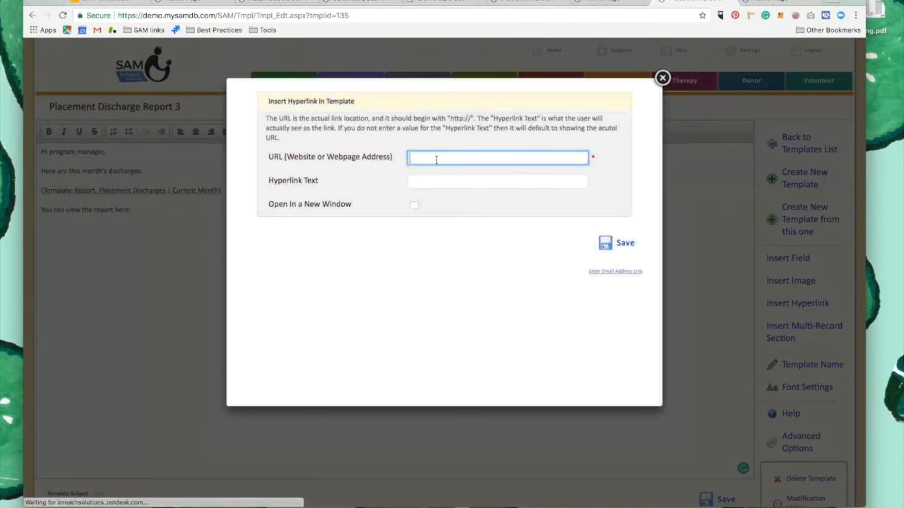
{"action": "type", "text": "https://demo.mysamdb.com/SAM/Rpt/Rpt.aspx?rptid=368"}
{"action": "left_click", "coordinate": [415, 205]}
{"action": "left_click", "coordinate": [604, 243]}
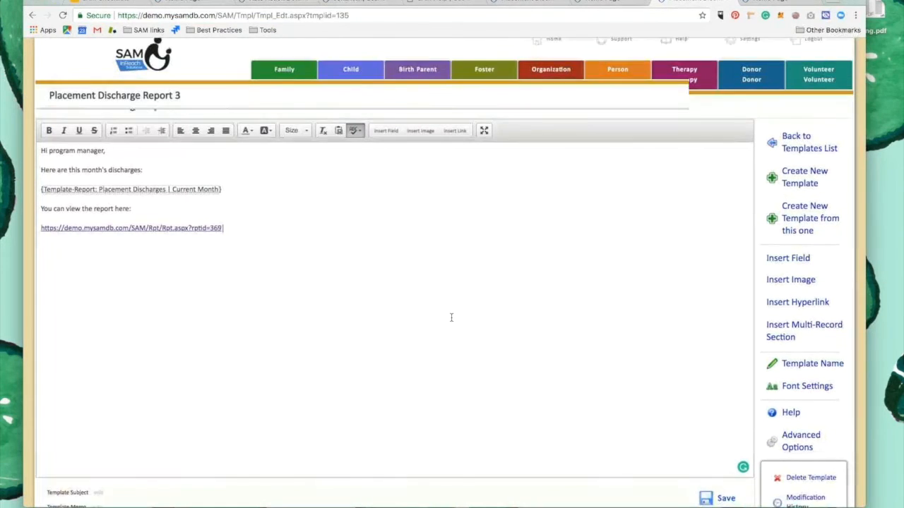
Save the changes to the Placement Discharge Report 3 template
{"action": "scroll", "coordinate": [565, 374], "scroll_direction": "down", "scroll_amount": 1}
{"action": "left_click", "coordinate": [715, 461]}
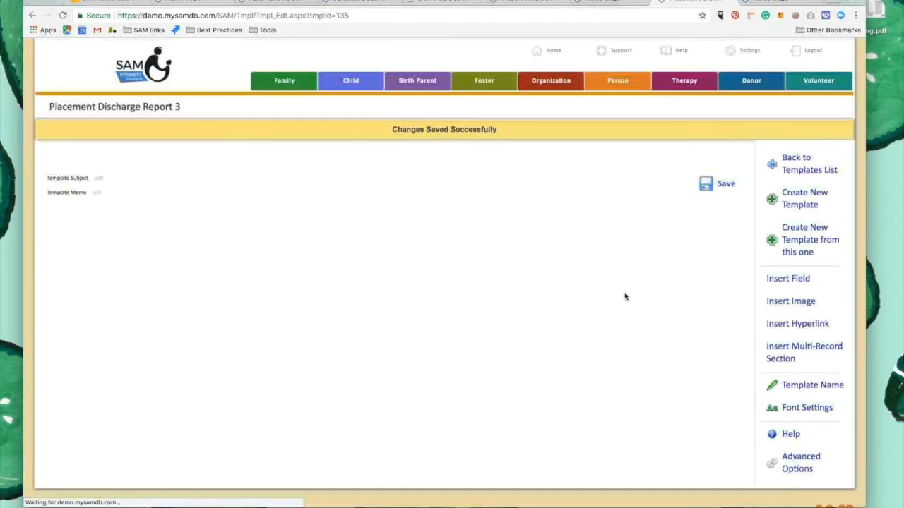
{"action": "scroll", "coordinate": [774, 402], "scroll_direction": "down", "scroll_amount": 2}
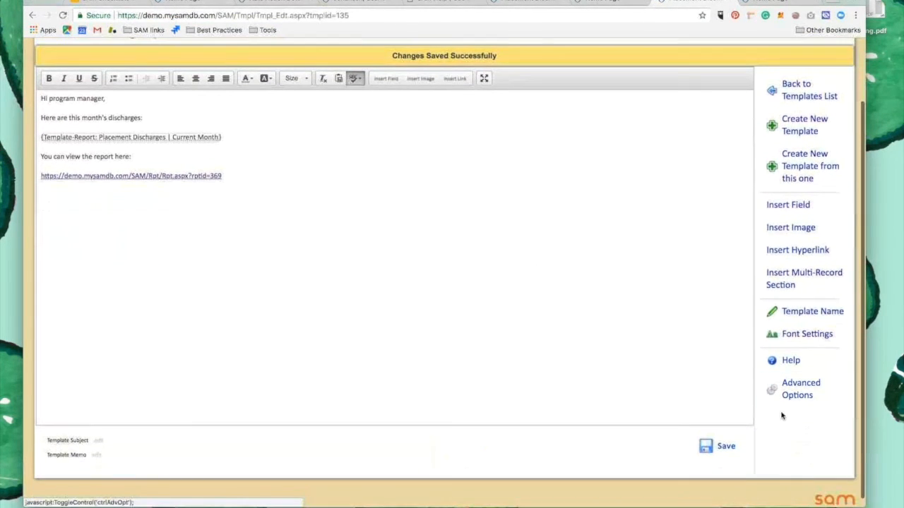
Preview the Placement Discharge Report 3 template with a random record
{"action": "left_click", "coordinate": [789, 387]}
{"action": "scroll", "coordinate": [776, 384], "scroll_direction": "down", "scroll_amount": 5}
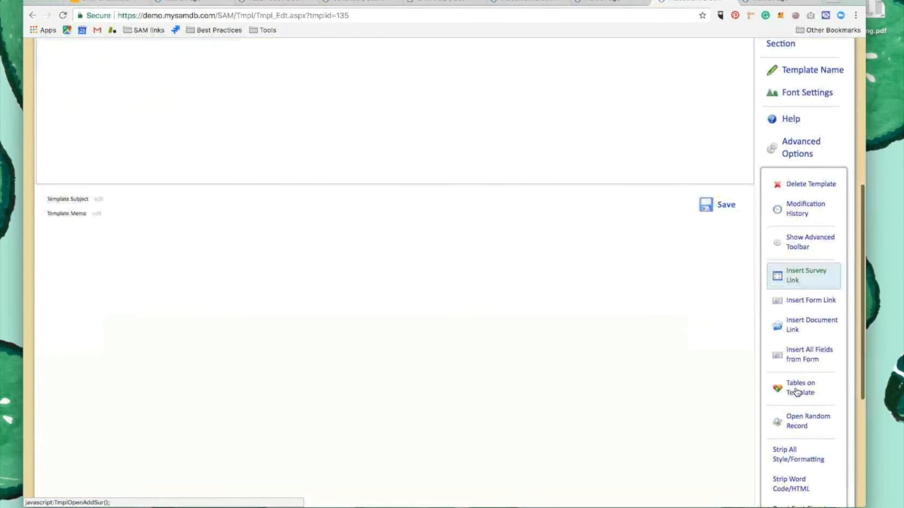
{"action": "scroll", "coordinate": [797, 392], "scroll_direction": "down", "scroll_amount": 1}
{"action": "left_click", "coordinate": [795, 392]}
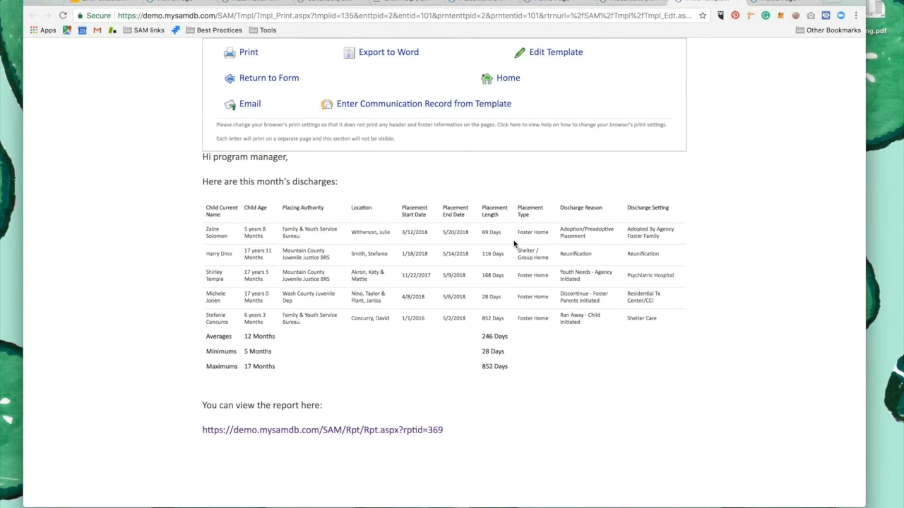
Test the report hyperlink in the template preview, and close the extra browser tabs
{"action": "left_click", "coordinate": [331, 434]}
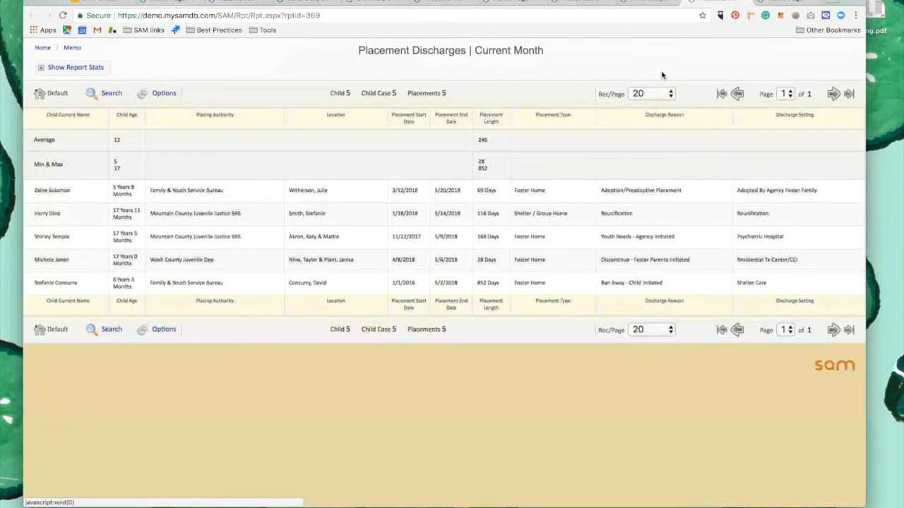
{"action": "left_click", "coordinate": [744, 2]}
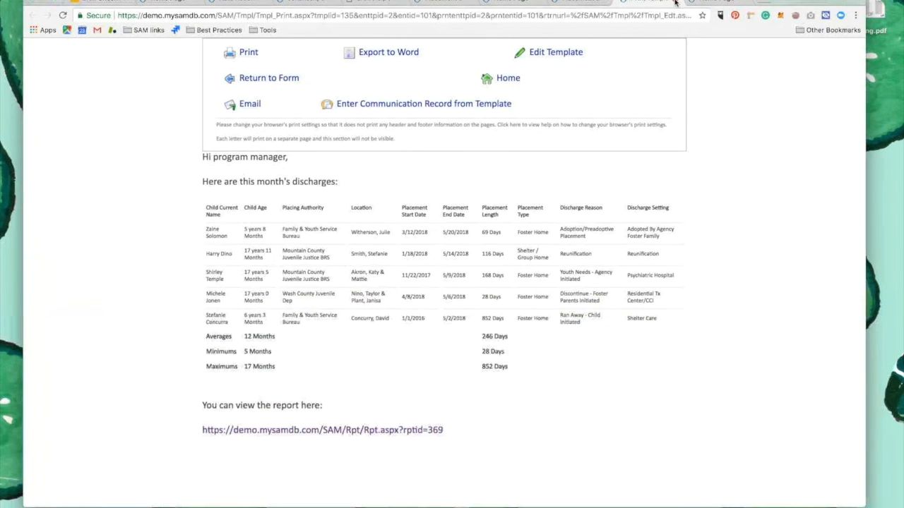
{"action": "left_click", "coordinate": [674, 3]}
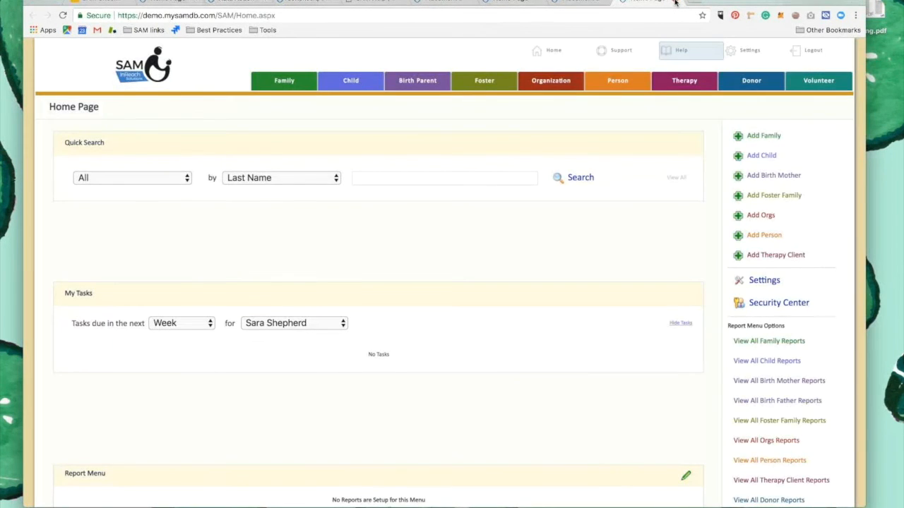
{"action": "left_click", "coordinate": [674, 3]}
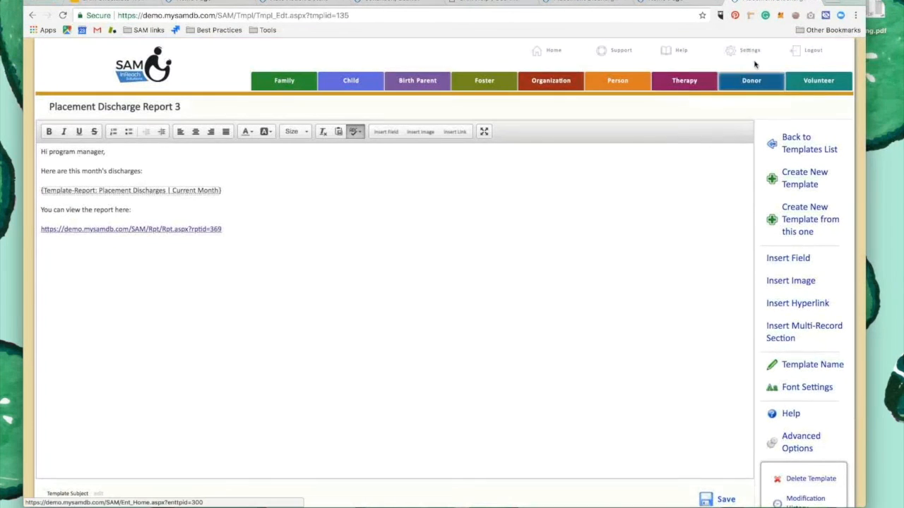
Create an auto action named "Send Discharge Report Monthly to" followed by the recipient's first name
{"action": "left_click", "coordinate": [750, 52]}
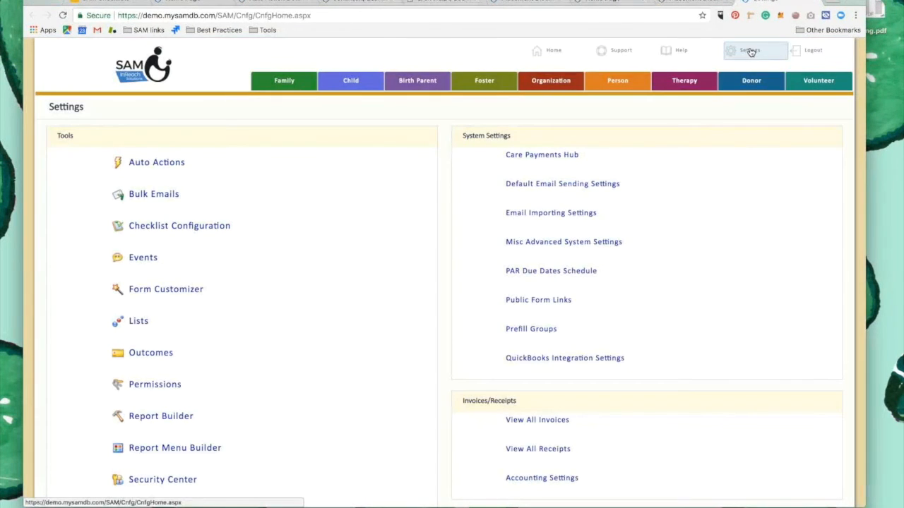
{"action": "left_click", "coordinate": [145, 165]}
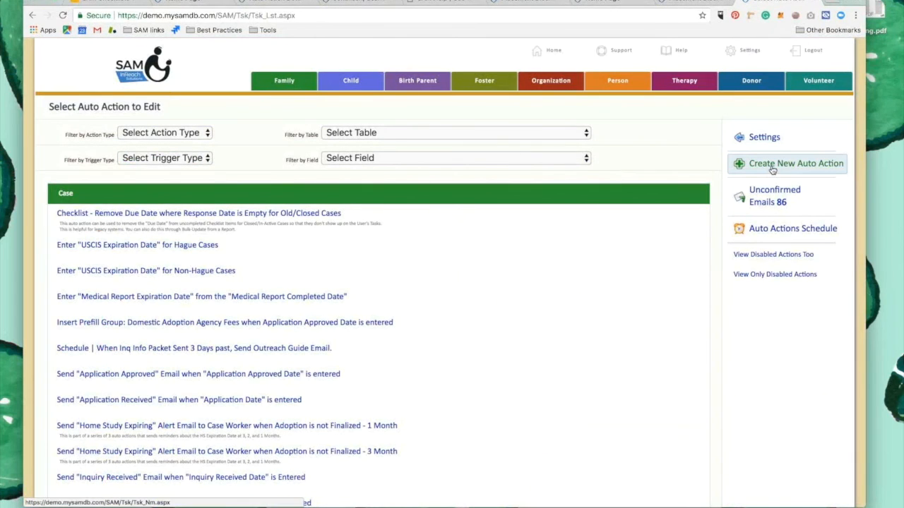
{"action": "left_click", "coordinate": [772, 170]}
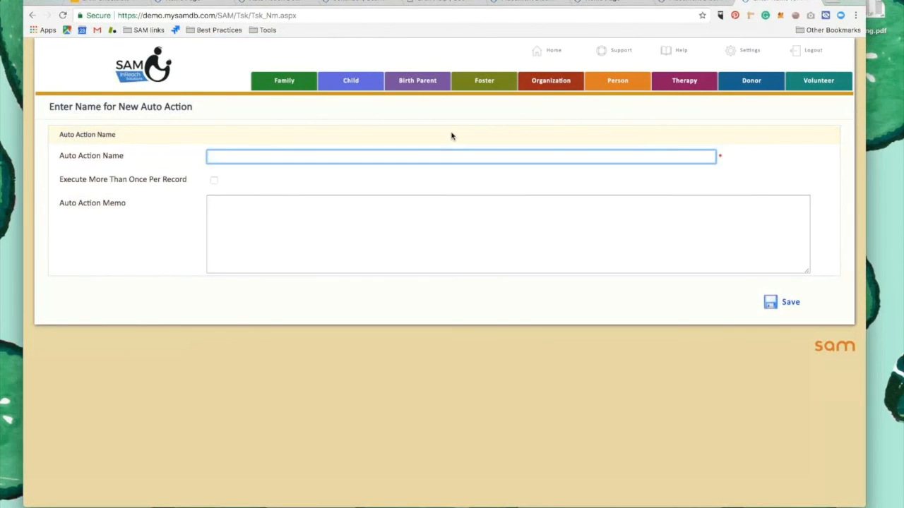
{"action": "type", "text": "Send "}
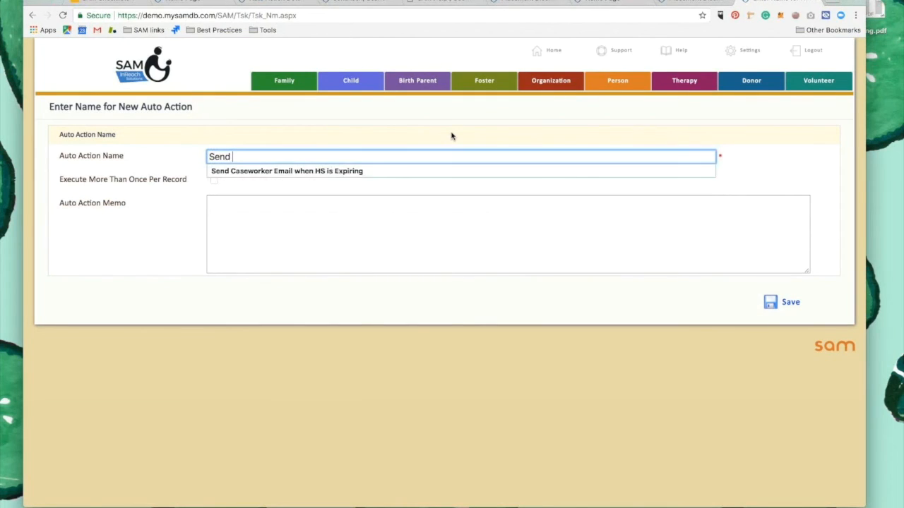
{"action": "type", "text": "Discharge Report Monthly to Sa"}
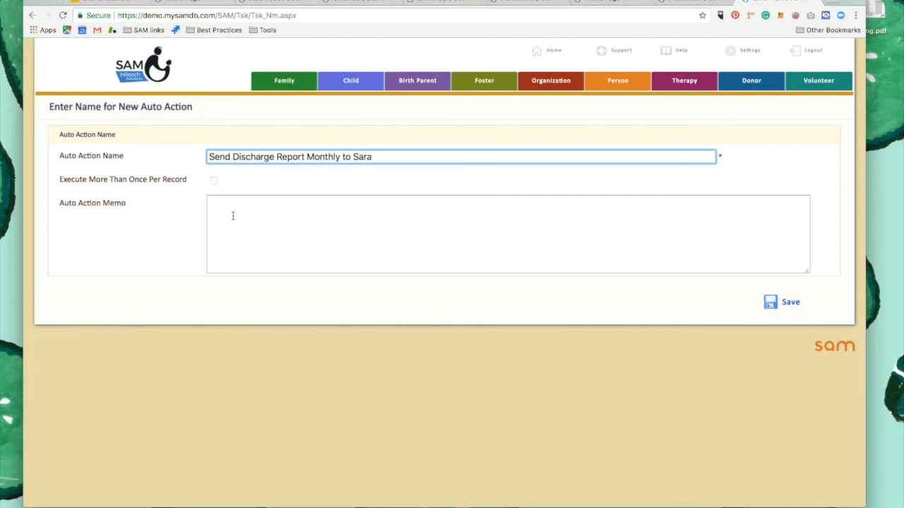
{"action": "type", "text": "ra"}
{"action": "left_click", "coordinate": [793, 305]}
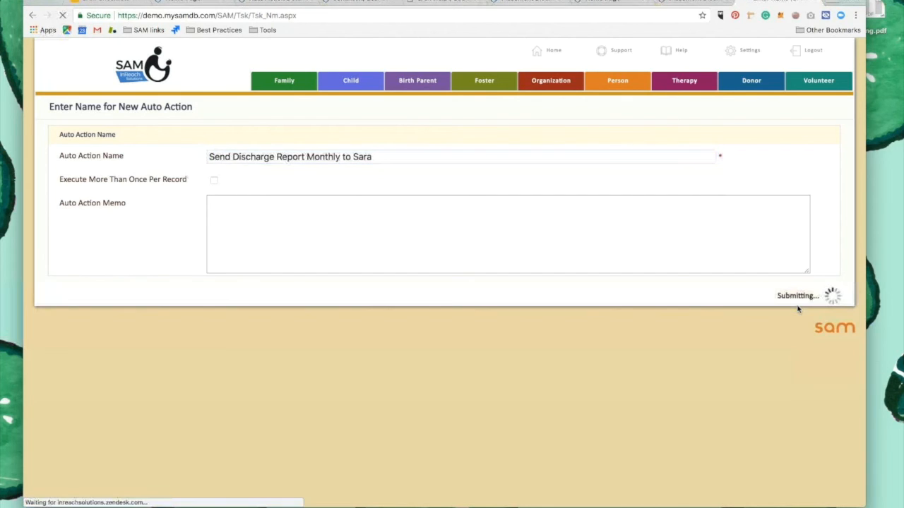
Make the auto action scheduled, running monthly on day 28 at 8:00 AM, and save the schedule
{"action": "left_click", "coordinate": [311, 280]}
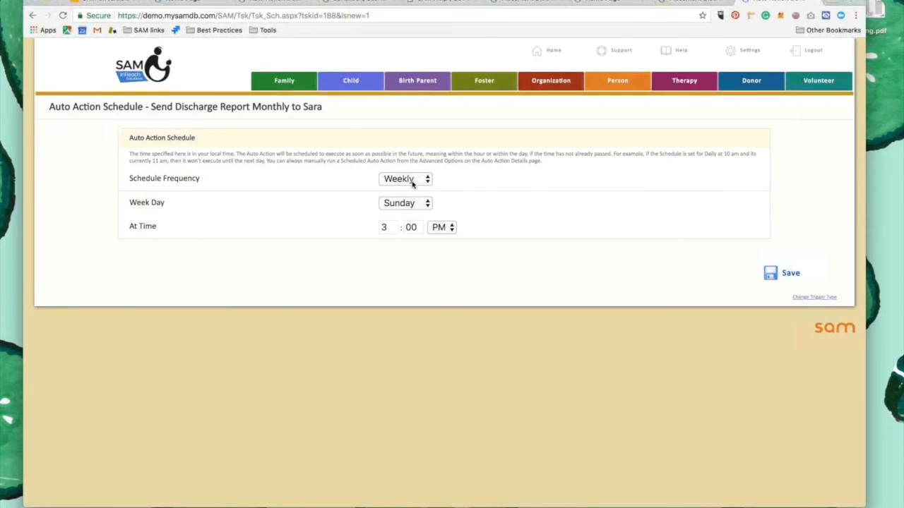
{"action": "left_click", "coordinate": [415, 179]}
{"action": "left_click", "coordinate": [409, 192]}
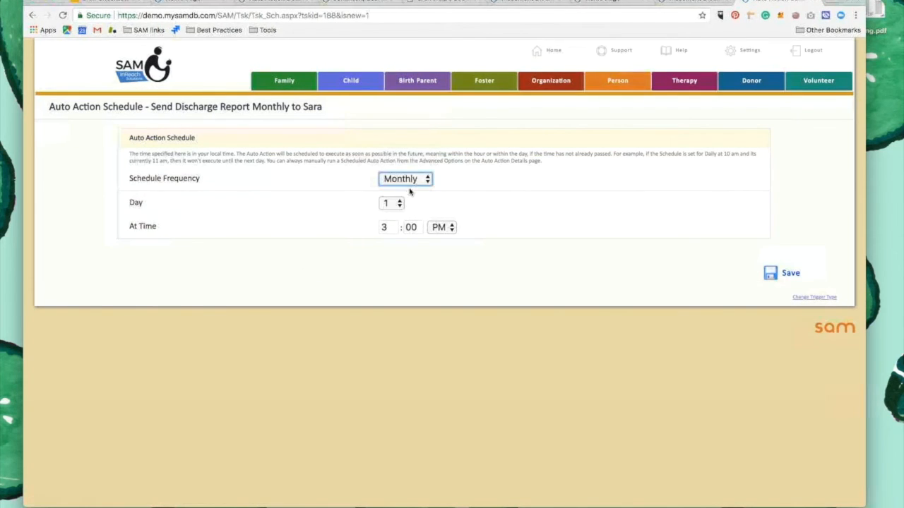
{"action": "left_click", "coordinate": [399, 202]}
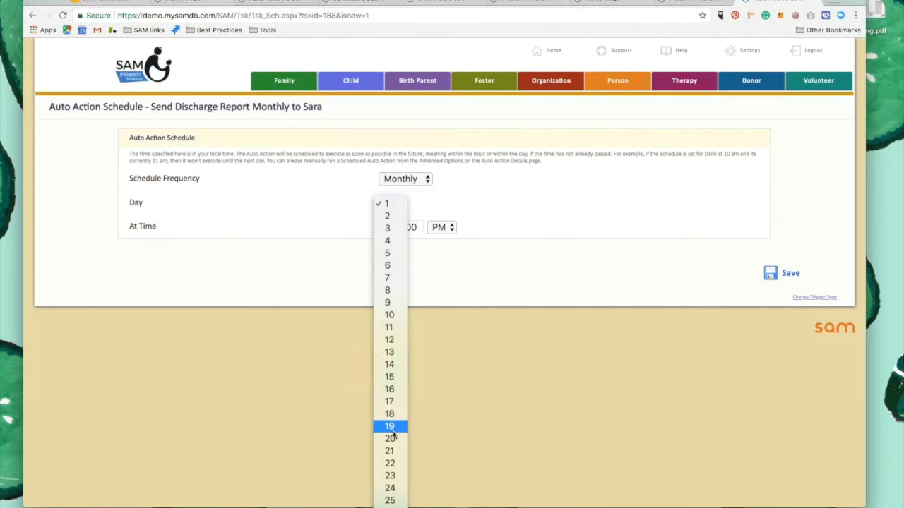
{"action": "left_click", "coordinate": [388, 485]}
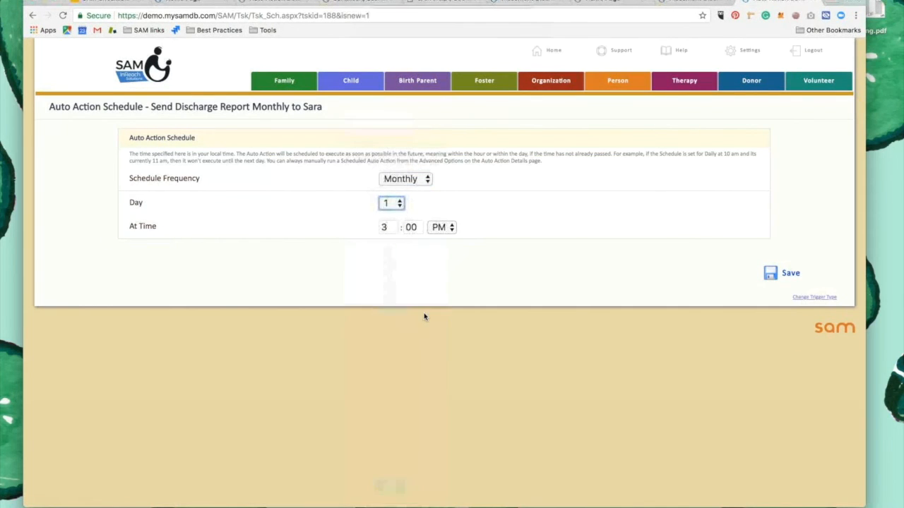
{"action": "left_click", "coordinate": [386, 226]}
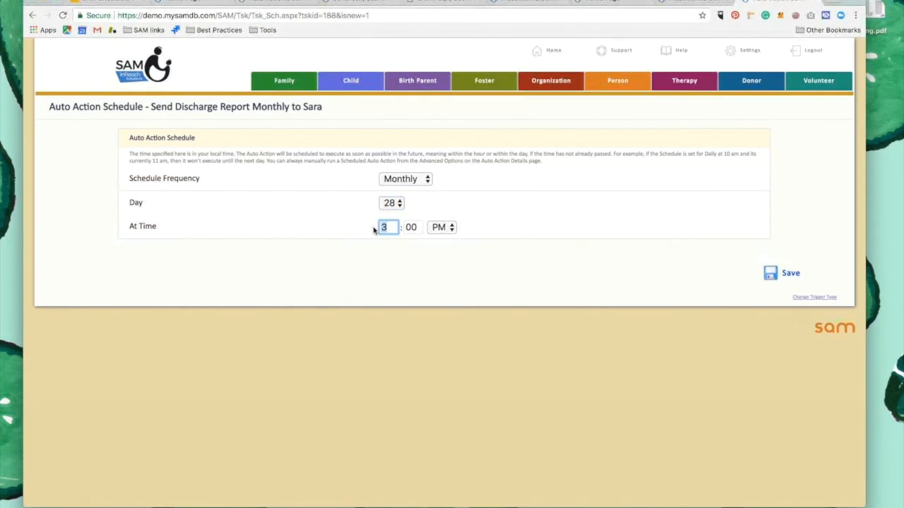
{"action": "type", "text": "8"}
{"action": "left_click", "coordinate": [439, 226]}
{"action": "left_click", "coordinate": [447, 216]}
{"action": "left_click", "coordinate": [786, 272]}
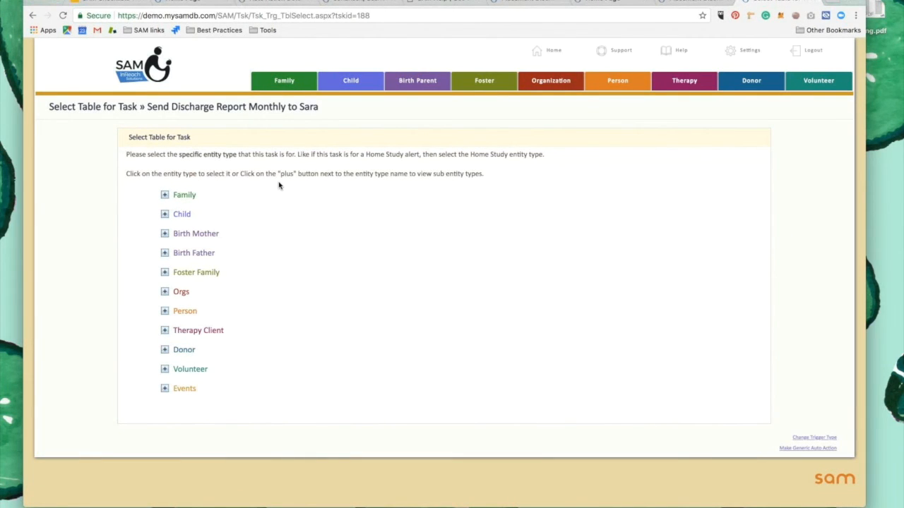
Select Child as the entity type for the discharge report auto action
{"action": "left_click", "coordinate": [182, 196]}
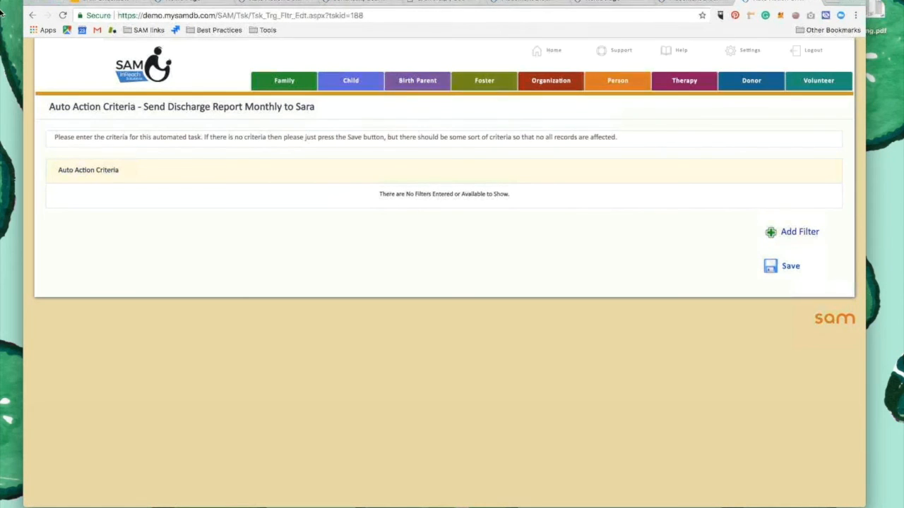
{"action": "left_click", "coordinate": [33, 19]}
{"action": "left_click", "coordinate": [185, 216]}
Add a criterion requiring the Discharge Reason in the Child Case's Placements table to be Is Not Empty, and save it
{"action": "left_click", "coordinate": [805, 237]}
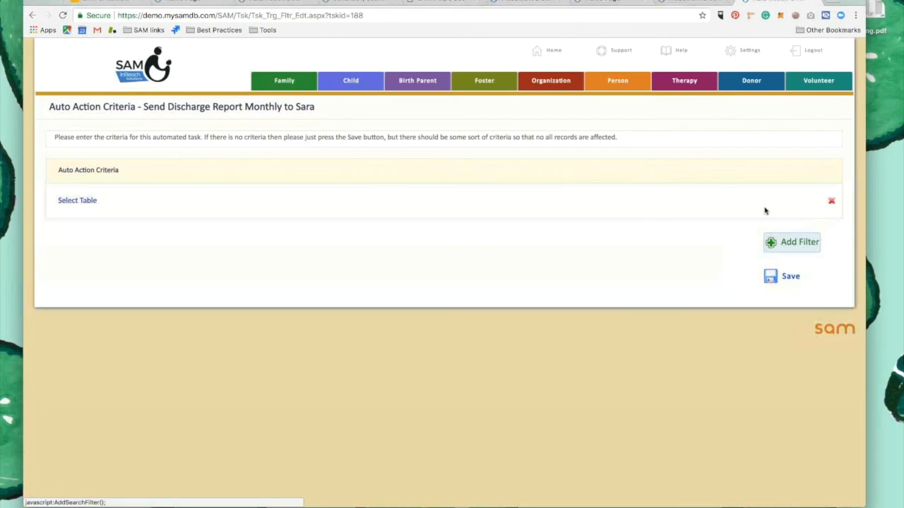
{"action": "left_click", "coordinate": [79, 200]}
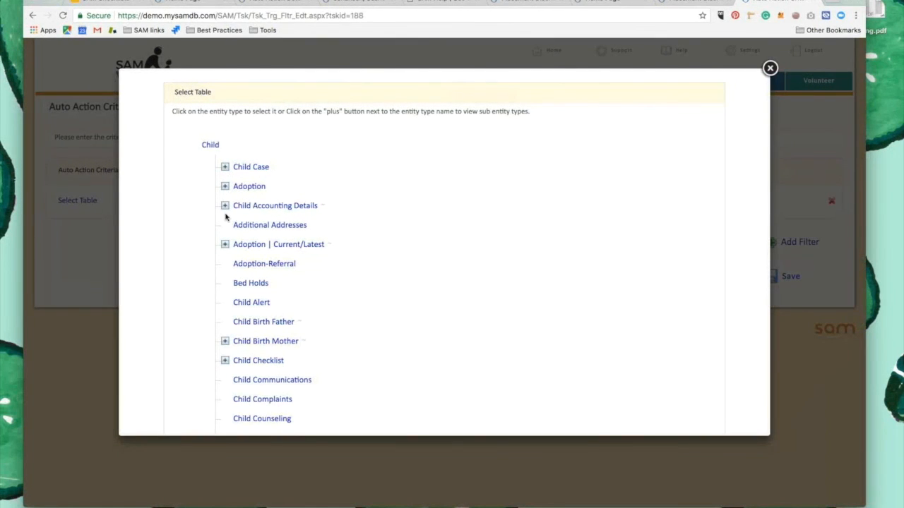
{"action": "left_click", "coordinate": [225, 166]}
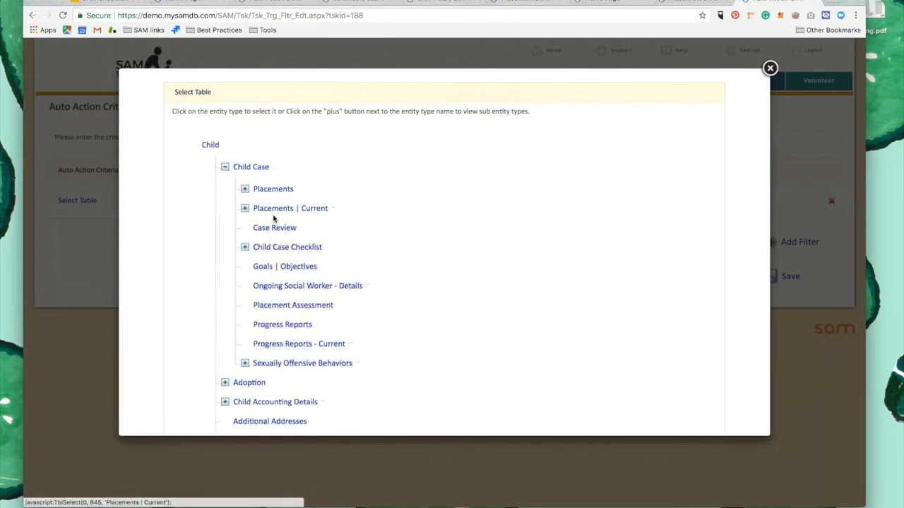
{"action": "left_click", "coordinate": [275, 184]}
{"action": "left_click", "coordinate": [393, 203]}
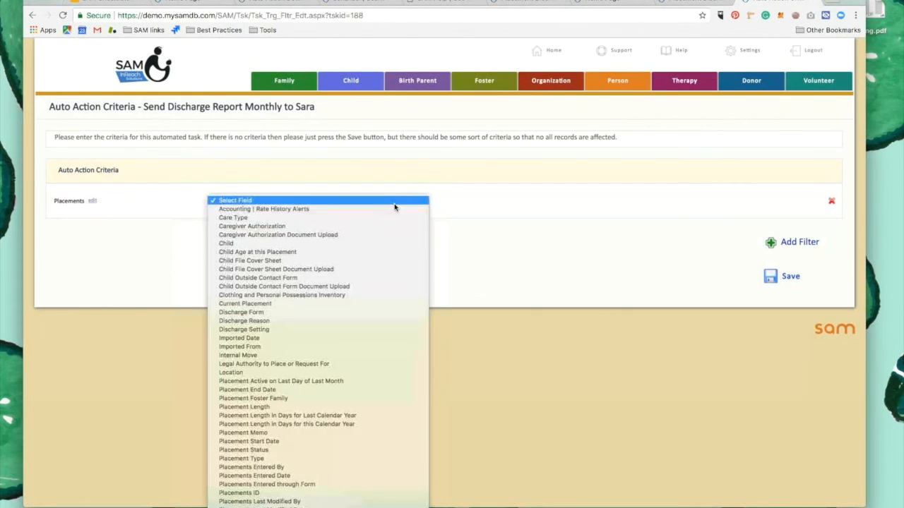
{"action": "left_click", "coordinate": [328, 320]}
{"action": "left_click", "coordinate": [597, 200]}
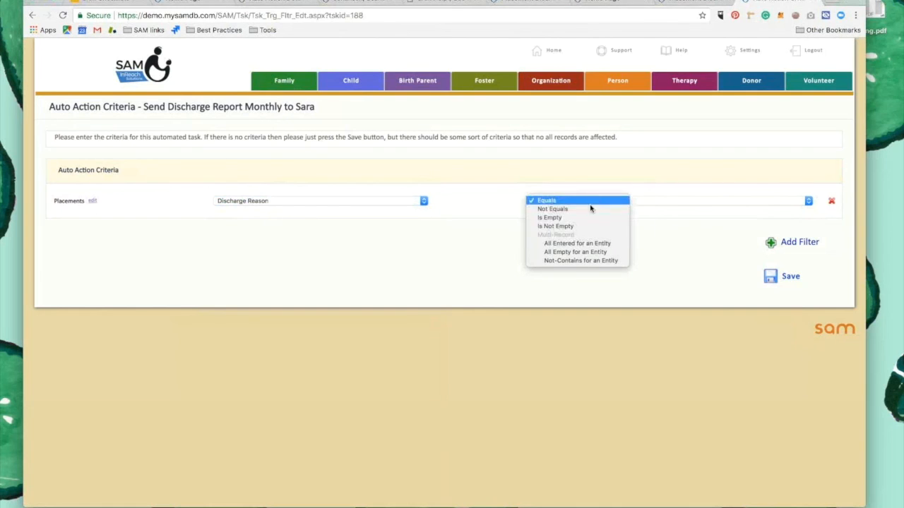
{"action": "left_click", "coordinate": [577, 227]}
{"action": "left_click", "coordinate": [788, 276]}
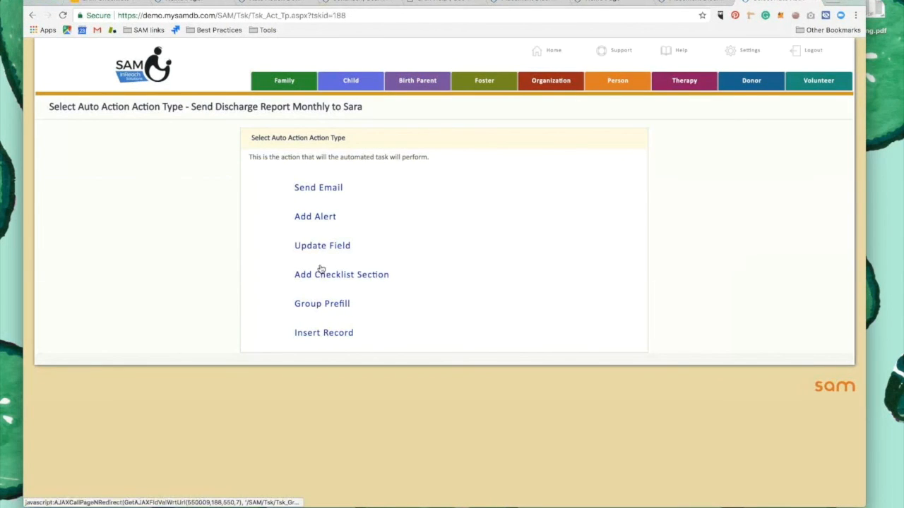
Set the action to Send Email using the Placement Discharge Report 3 template
{"action": "left_click", "coordinate": [324, 189]}
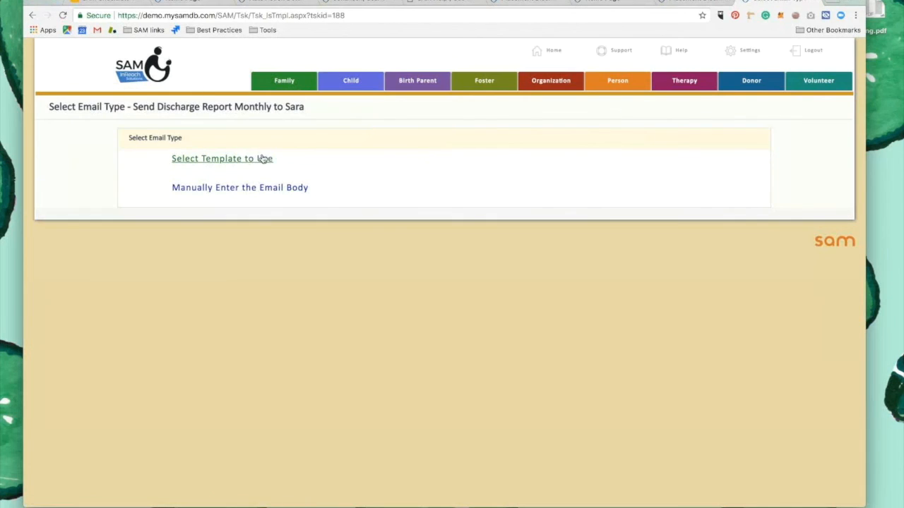
{"action": "left_click", "coordinate": [256, 159]}
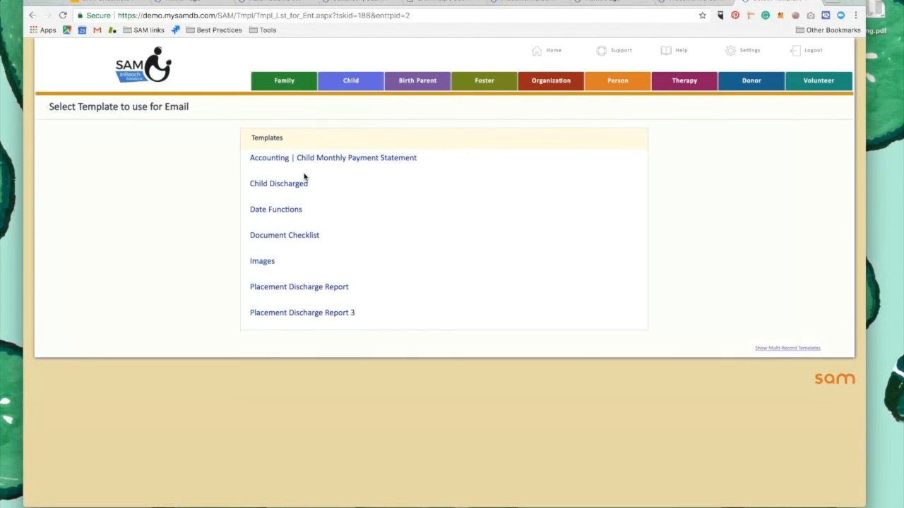
{"action": "left_click", "coordinate": [298, 286]}
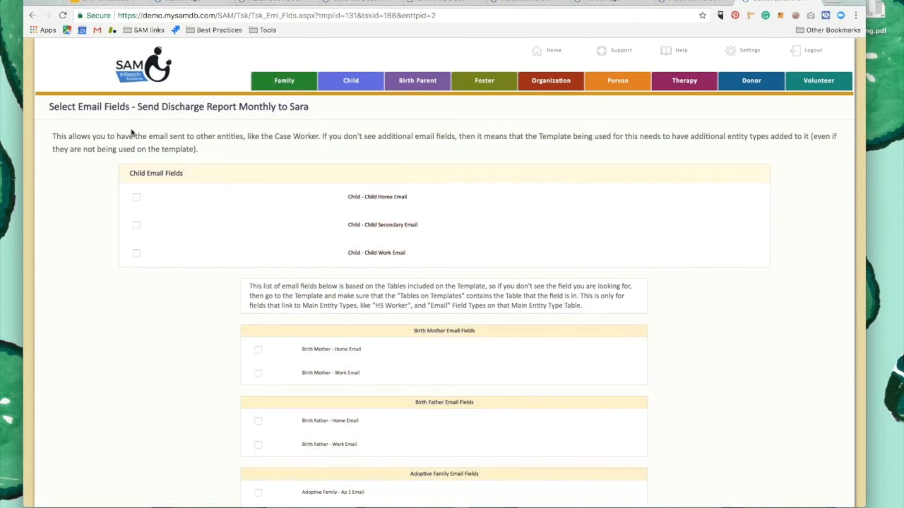
{"action": "left_click", "coordinate": [32, 15]}
{"action": "left_click", "coordinate": [318, 315]}
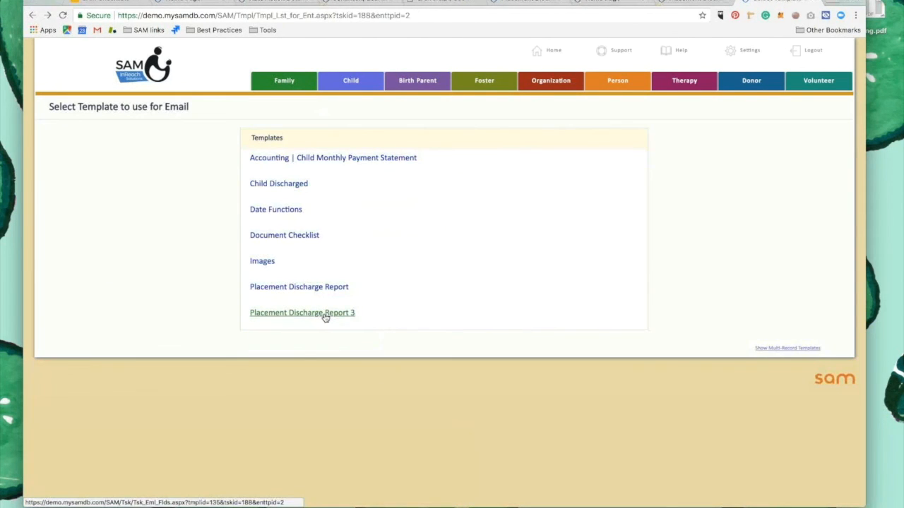
Enter the support e-mail address as an additional recipient, and save the email options with the system default account as sender
{"action": "scroll", "coordinate": [206, 273], "scroll_direction": "down", "scroll_amount": 15}
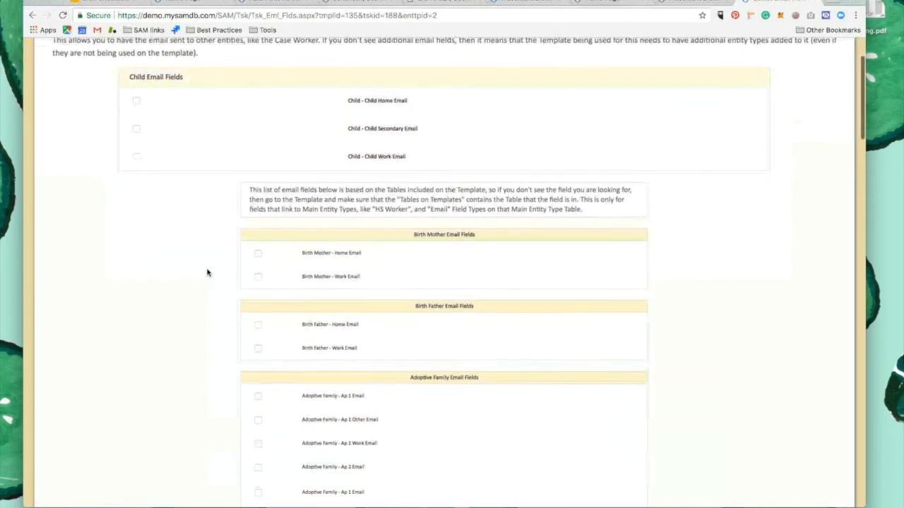
{"action": "scroll", "coordinate": [207, 272], "scroll_direction": "down", "scroll_amount": 20}
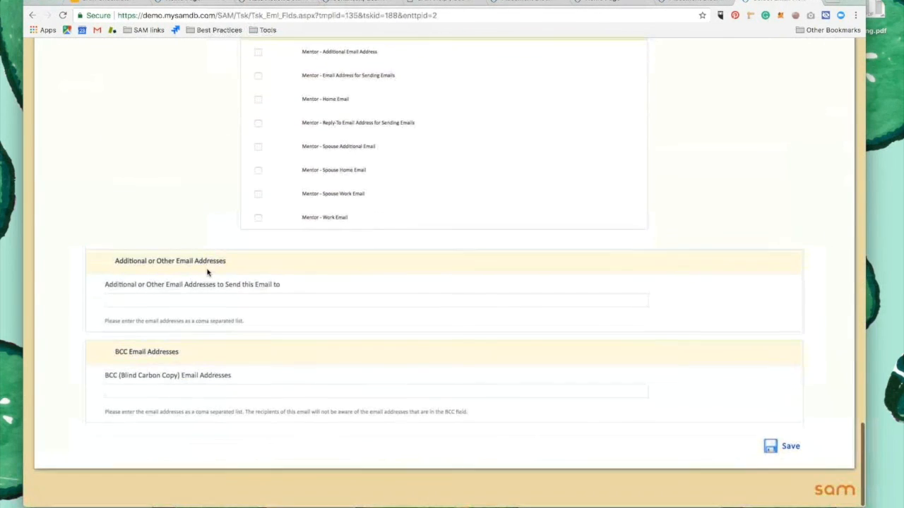
{"action": "left_click", "coordinate": [191, 302]}
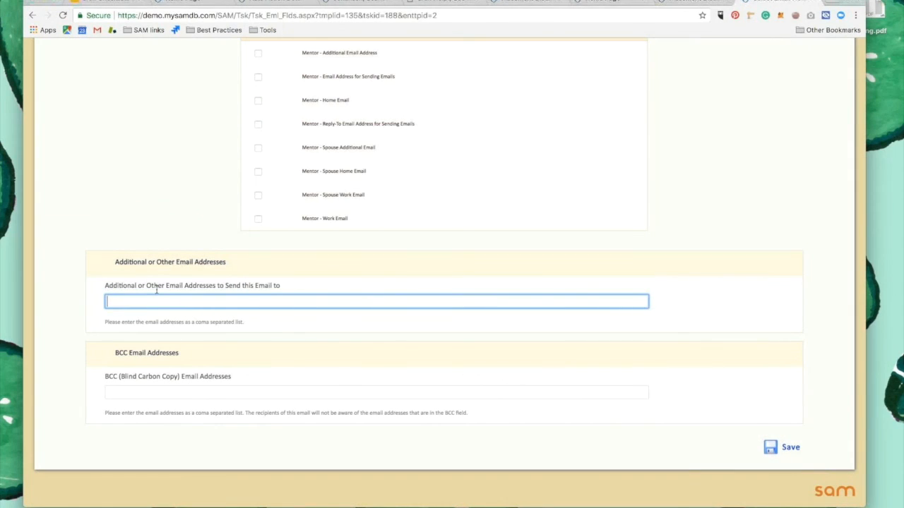
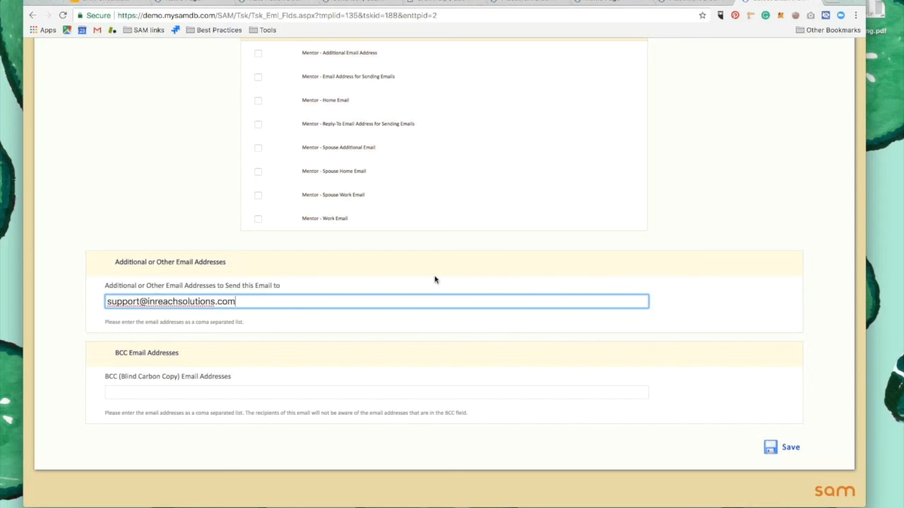
{"action": "left_click", "coordinate": [777, 448]}
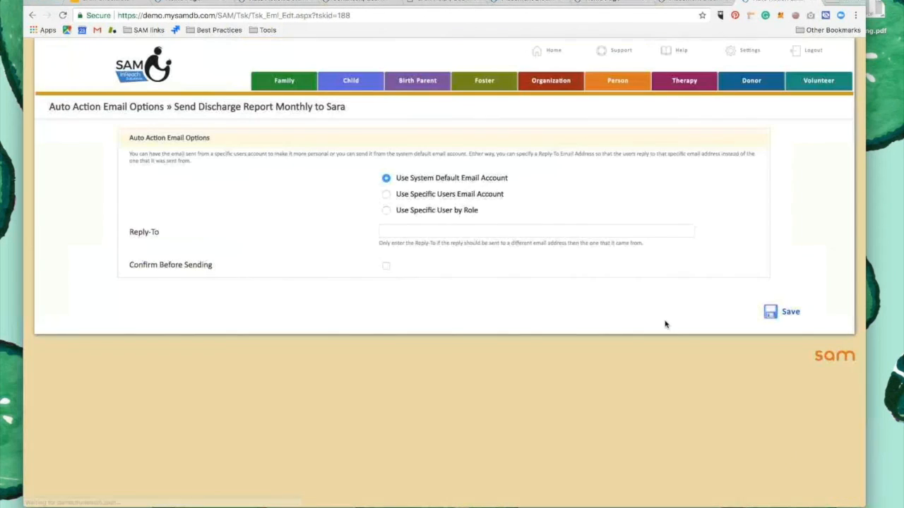
{"action": "left_click", "coordinate": [782, 312]}
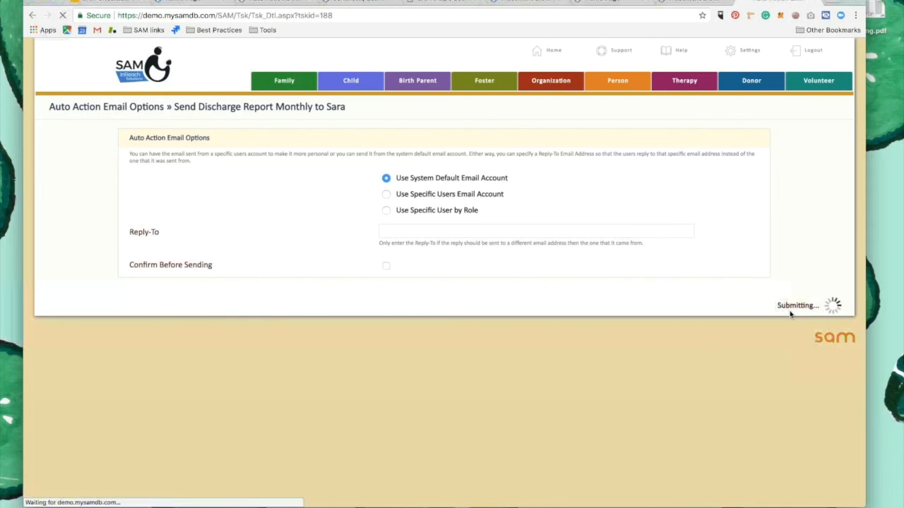
Review the auto action's schedule, filter and email details, along with the Placement Discharge Report 3 template
{"action": "scroll", "coordinate": [508, 323], "scroll_direction": "down", "scroll_amount": 10}
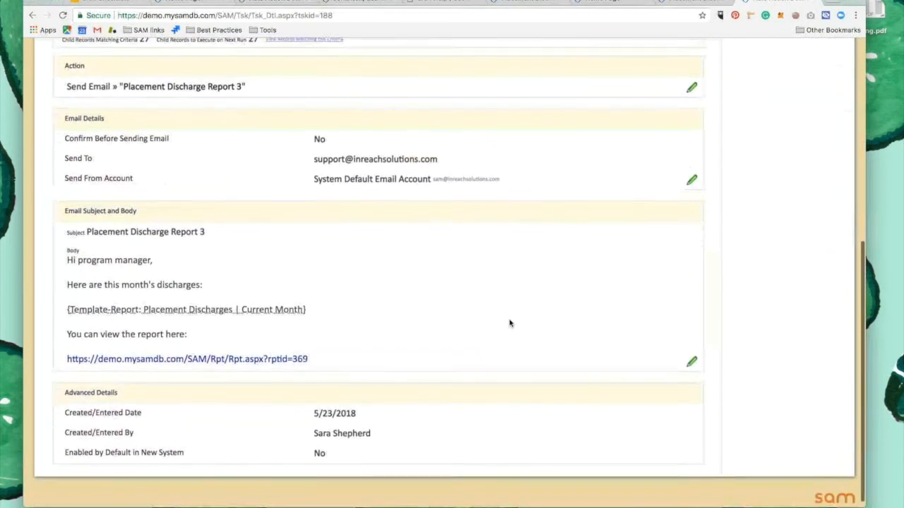
{"action": "scroll", "coordinate": [510, 323], "scroll_direction": "up", "scroll_amount": 5}
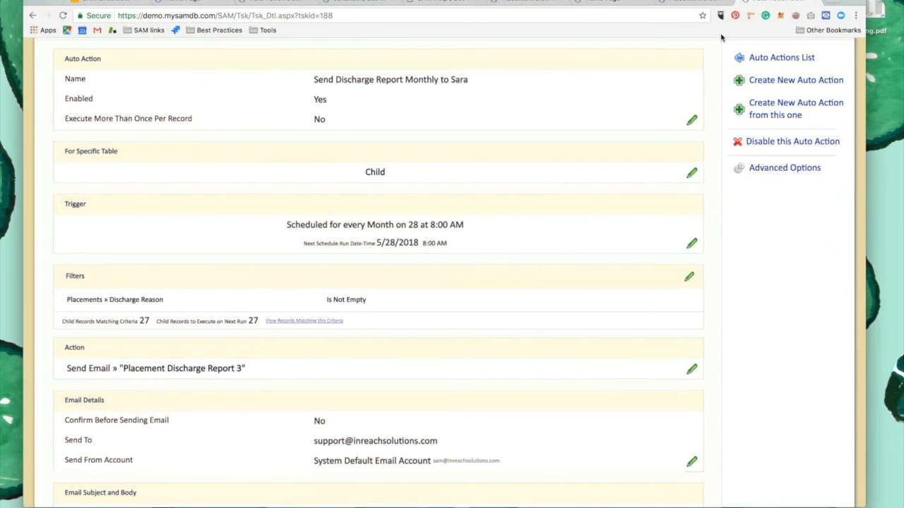
{"action": "left_click", "coordinate": [612, 2]}
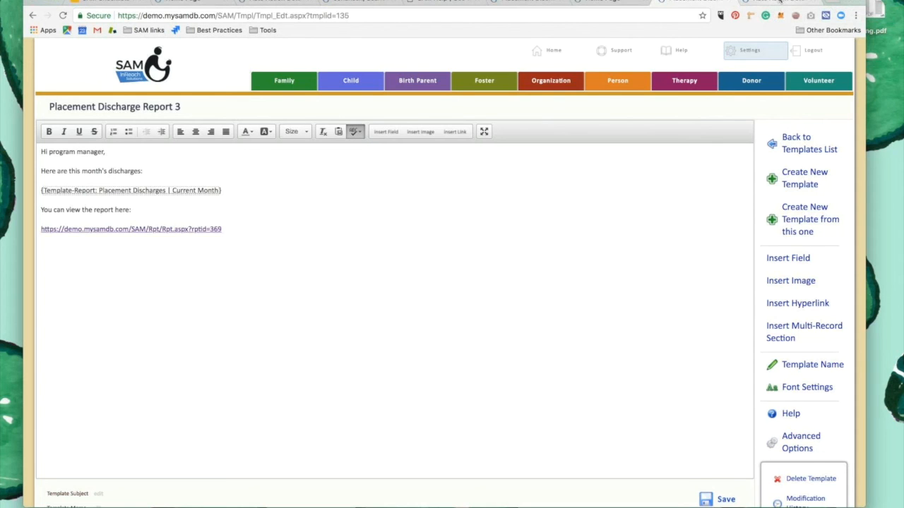
{"action": "left_click", "coordinate": [779, 1]}
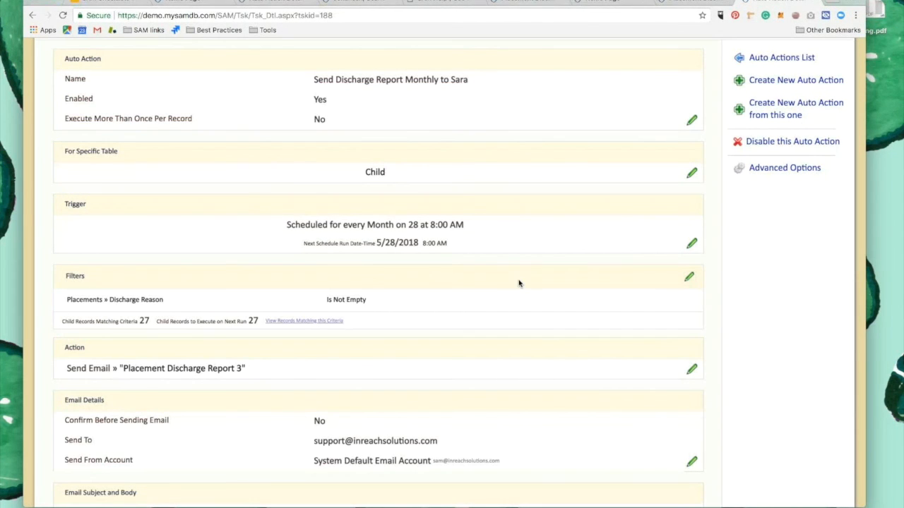
{"action": "scroll", "coordinate": [519, 283], "scroll_direction": "up", "scroll_amount": 2}
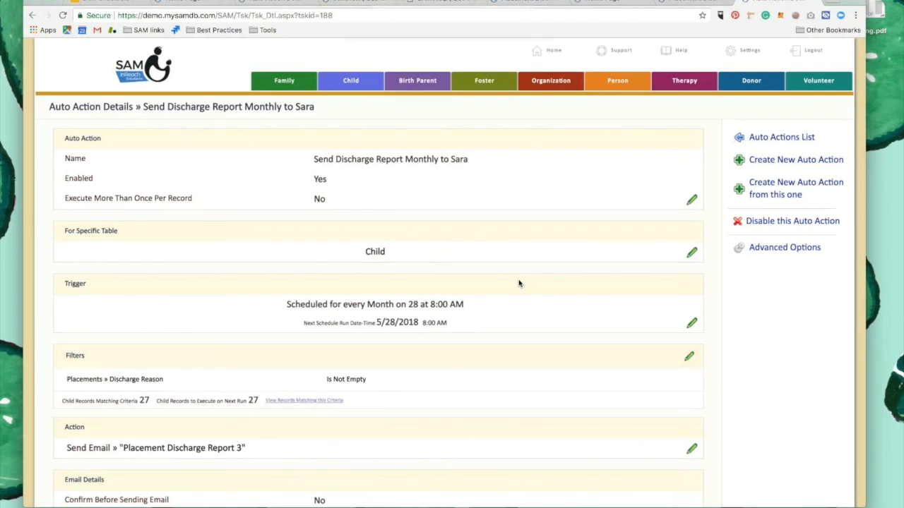